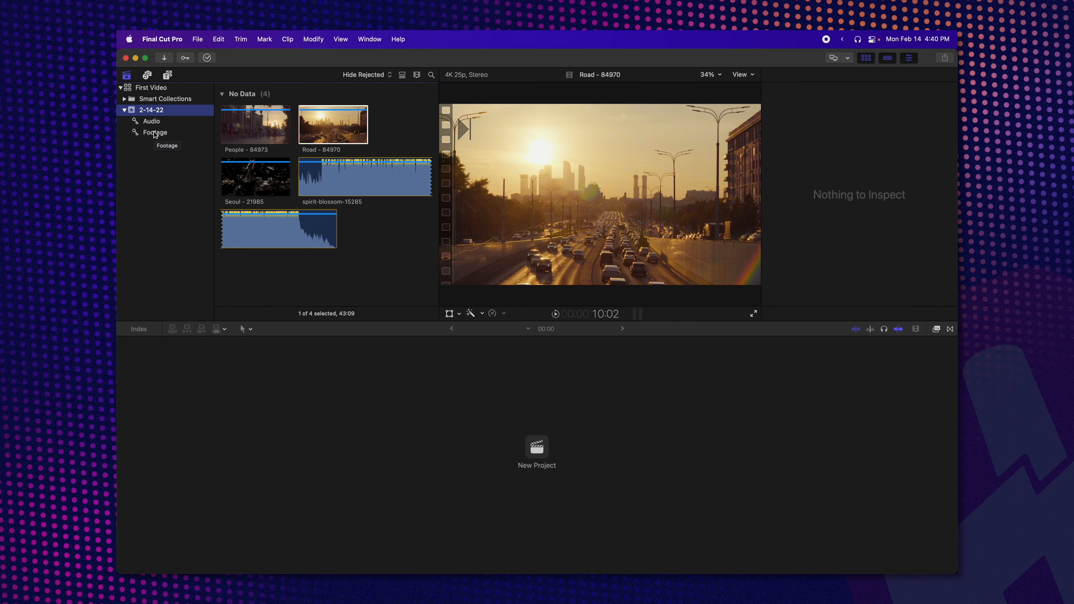
- Look through the Audio and Footage keyword collections, and return to the full 2-14-22 event
left_click(153, 122)
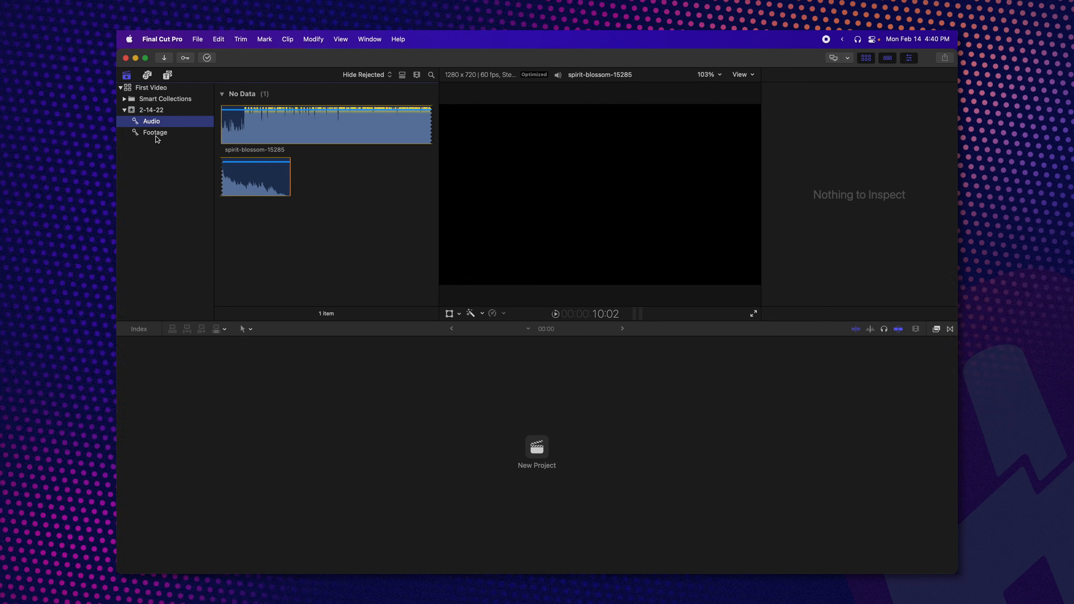
left_click(158, 133)
left_click(152, 121)
left_click(155, 132)
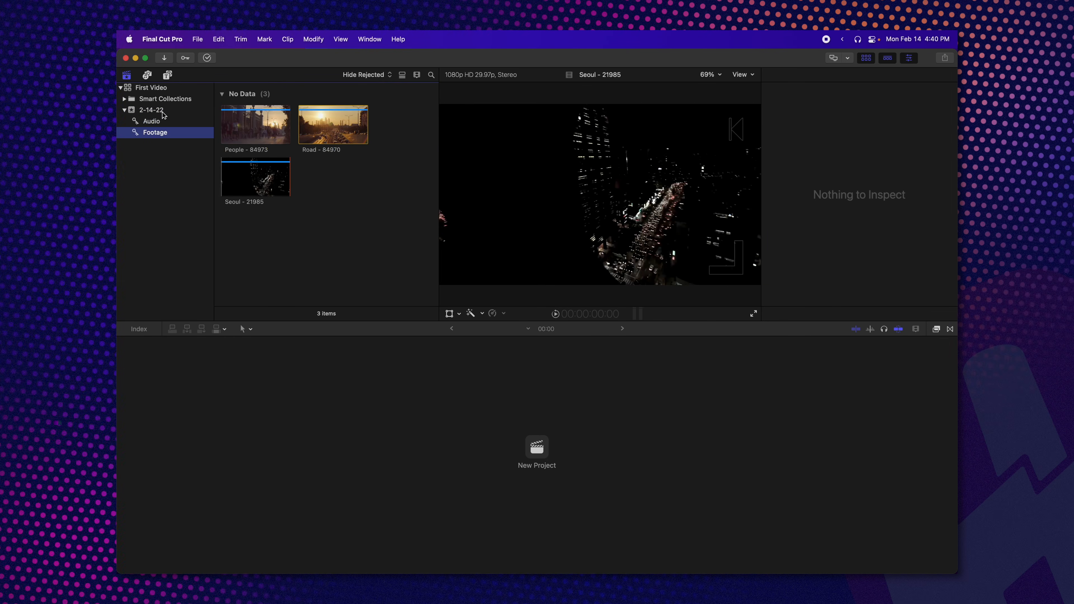
right_click(162, 112)
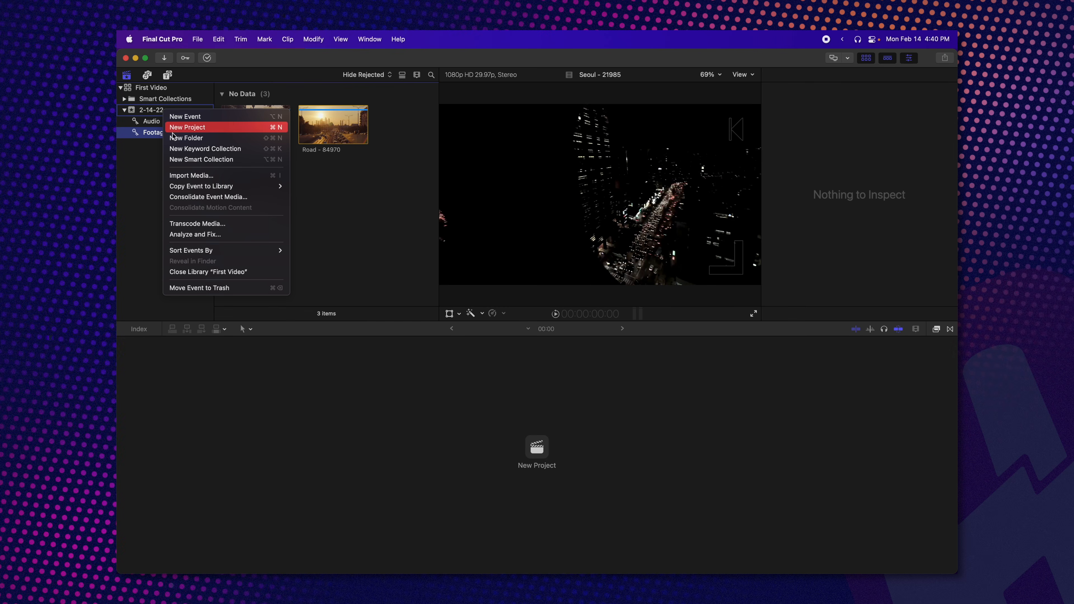
left_click(155, 153)
left_click(151, 122)
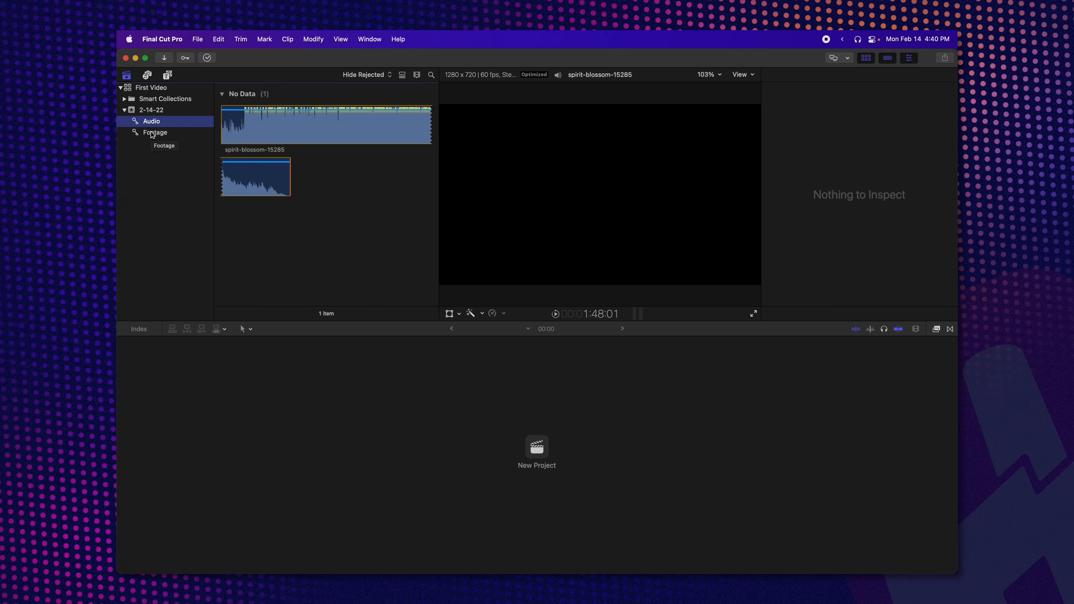
left_click(154, 110)
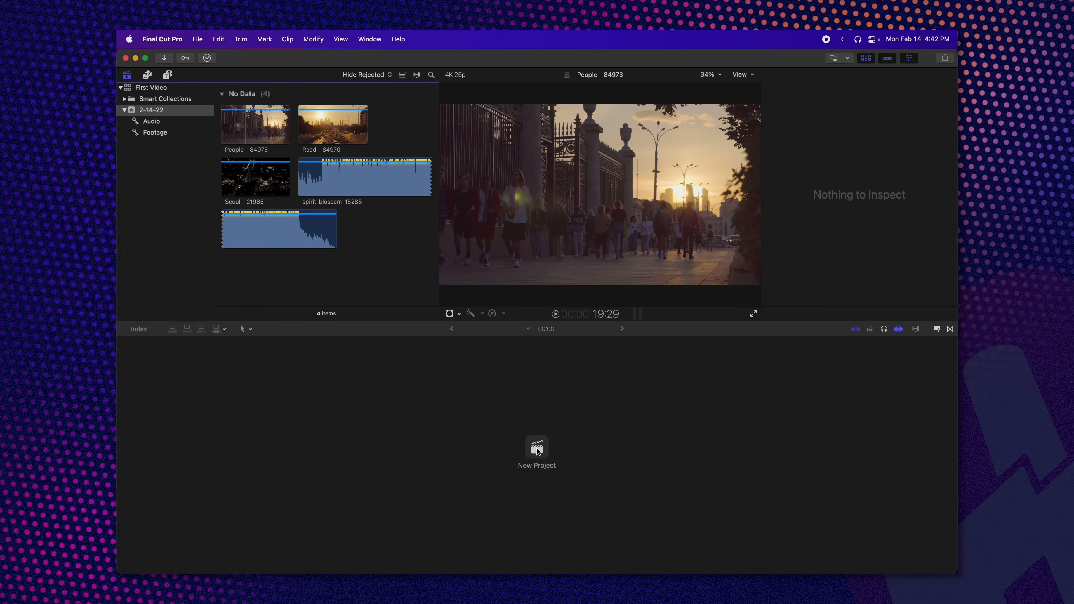
- Start a new project named First Video in the 2-14-22 event, checking the automatic settings before returning to custom settings
left_click(536, 448)
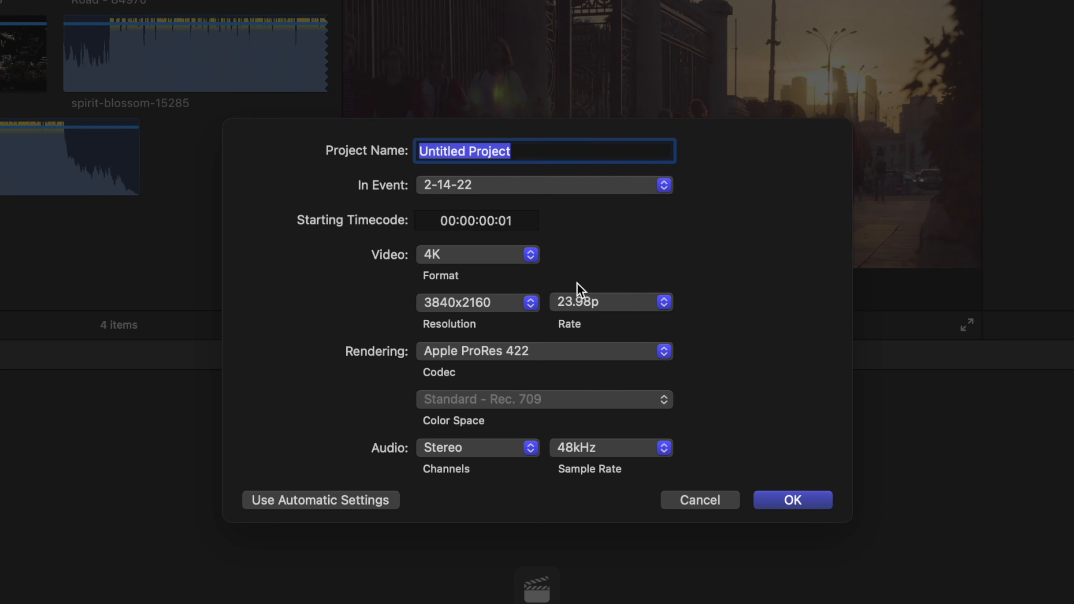
type("First Video")
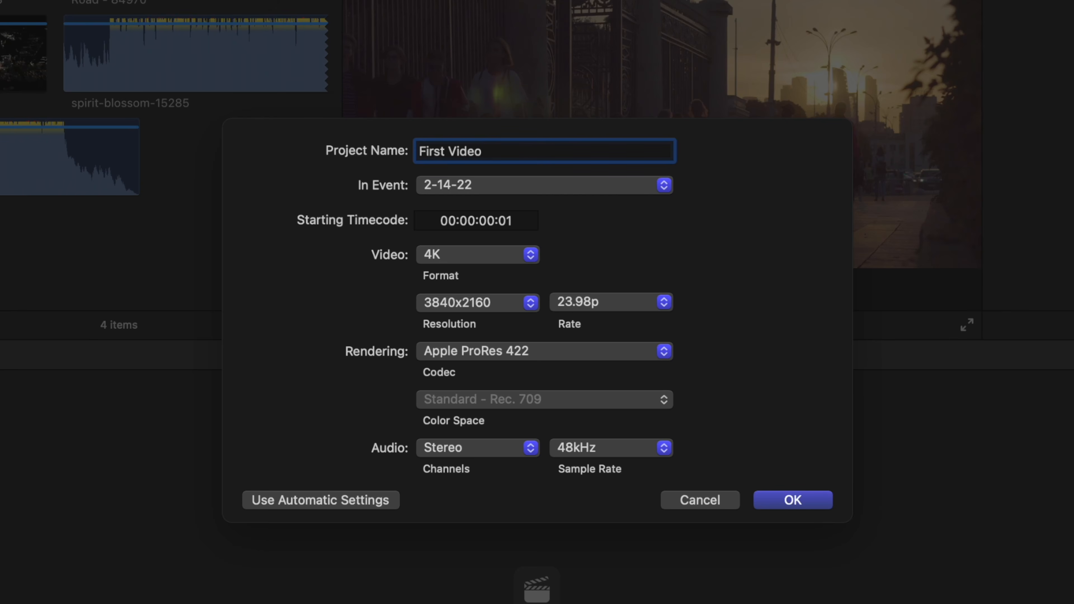
left_click(349, 500)
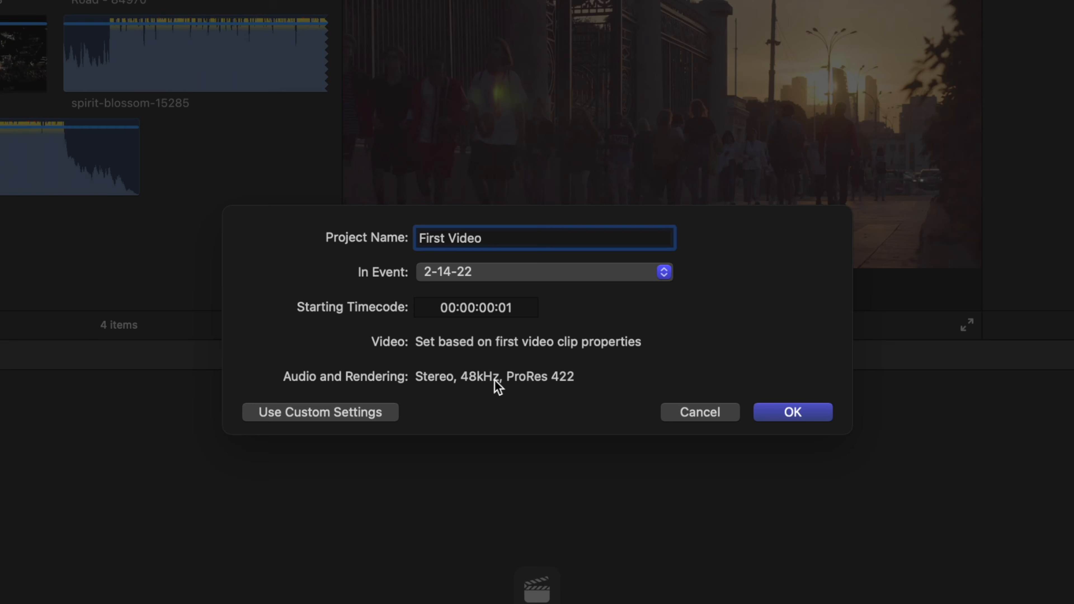
left_click(367, 419)
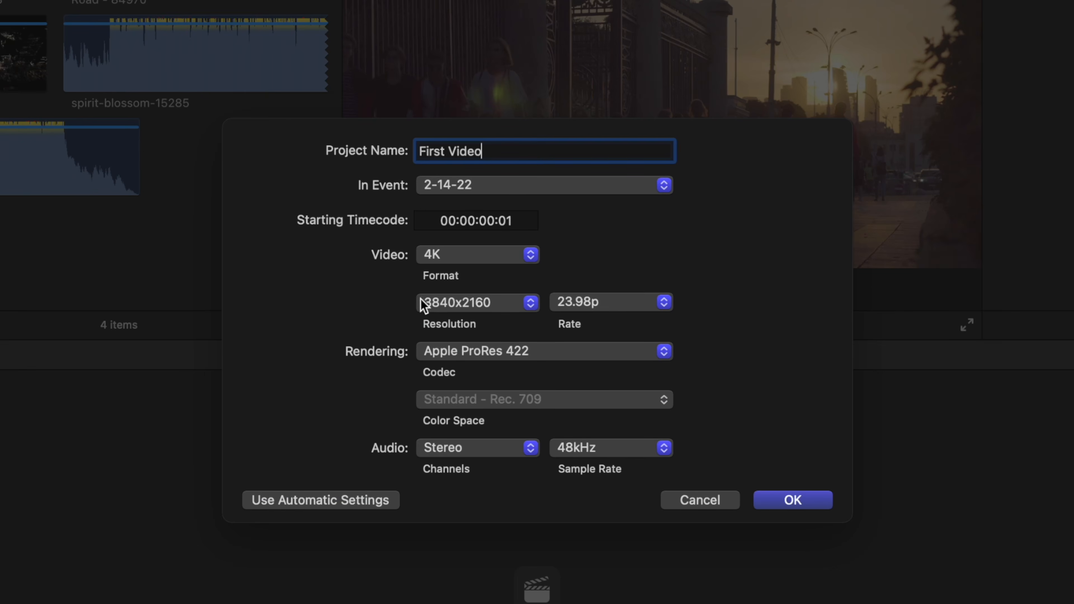
- Set the project's video format to 1080p HD at 23.98p and create the project
left_click(459, 259)
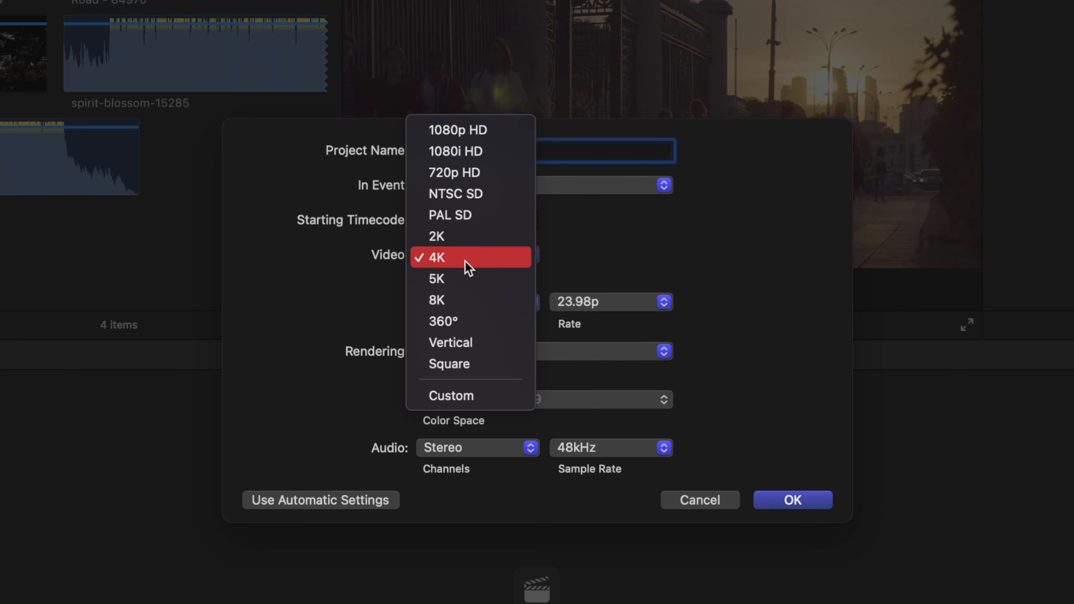
left_click(476, 129)
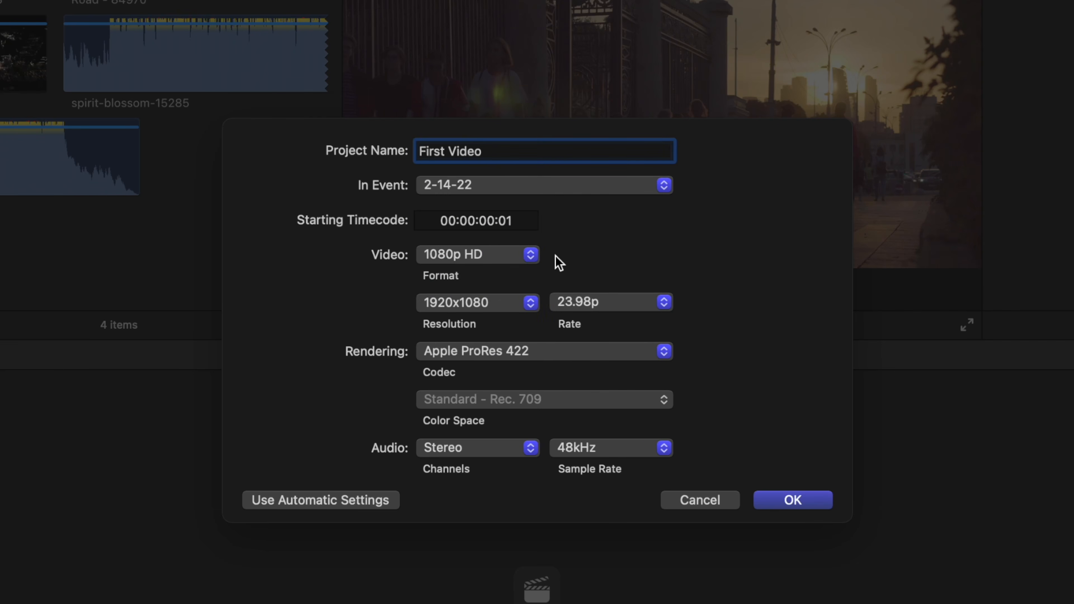
left_click(588, 302)
left_click(587, 297)
left_click(822, 507)
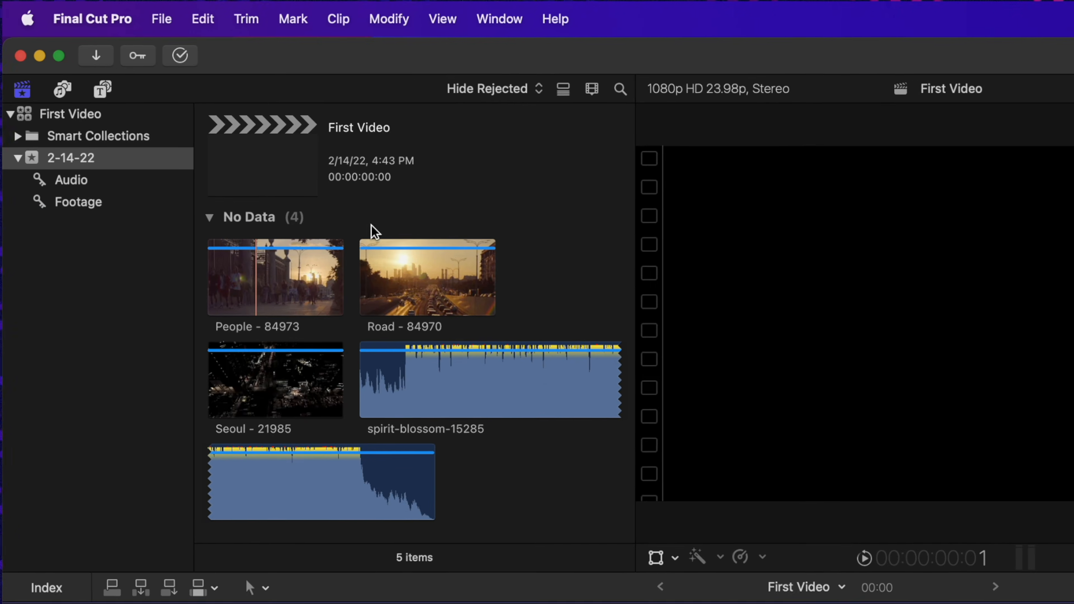
- Turn skimming off and back on with the People - 84973 clip selected
left_click(248, 298)
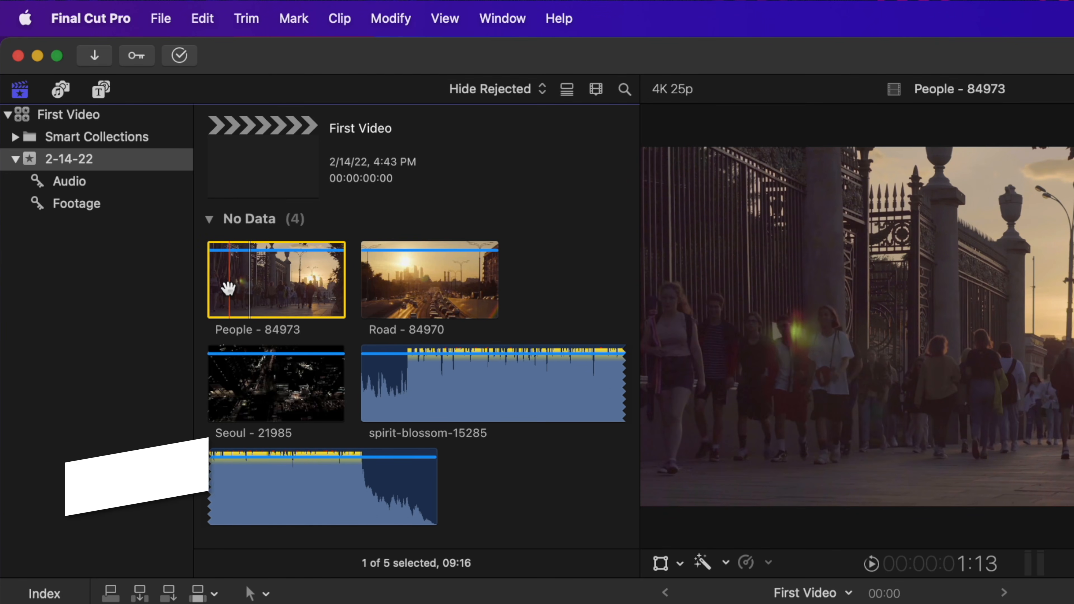
key("s")
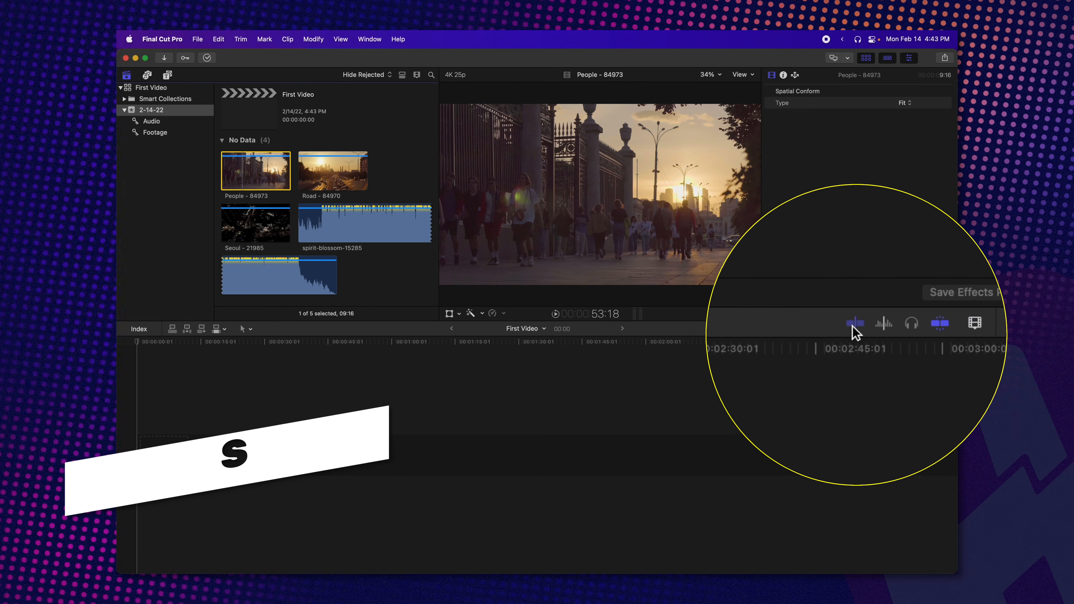
left_click(851, 330)
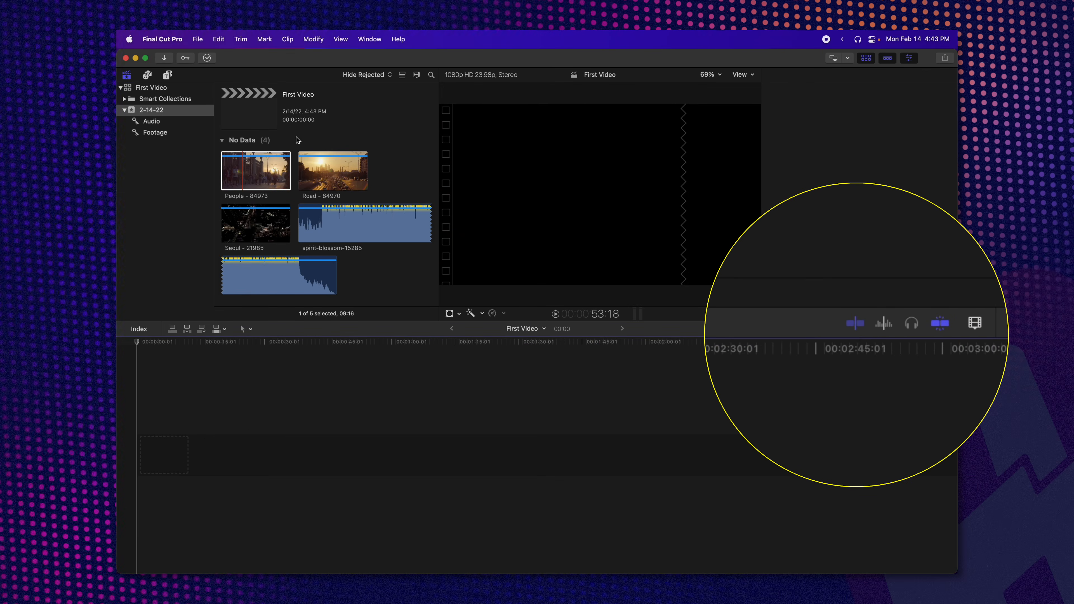
- Mark a range of about 5 seconds in the People - 84973 clip and place it at the start of the timeline
left_click(233, 171)
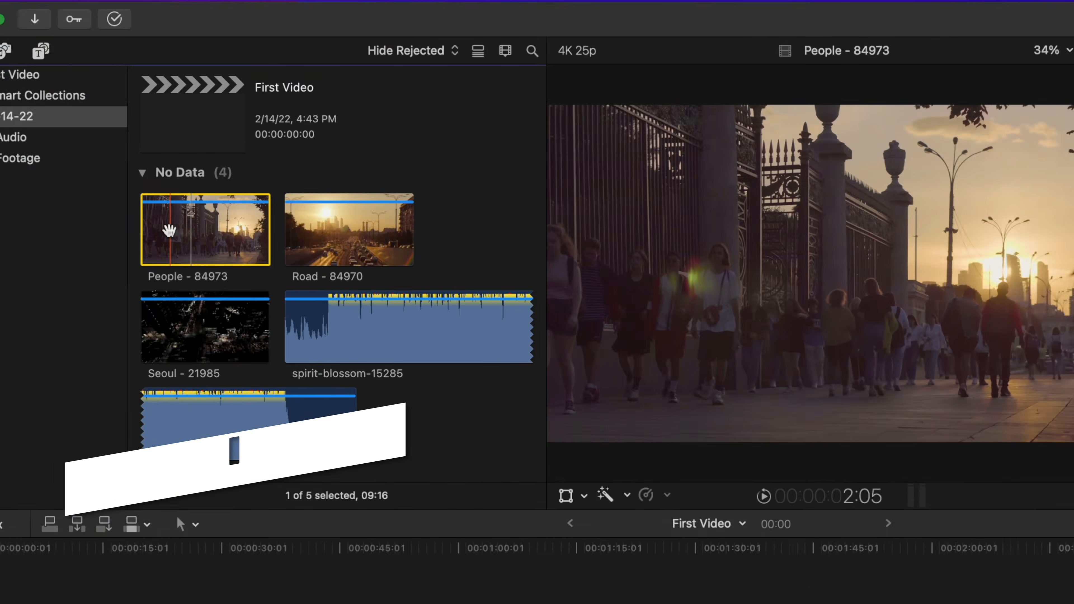
key("i")
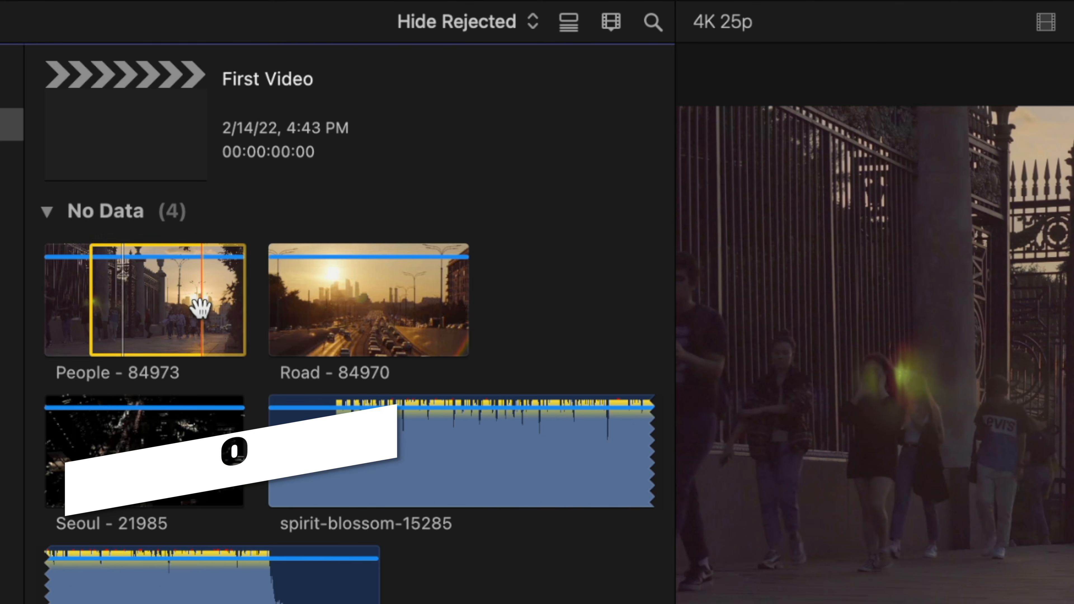
key("o")
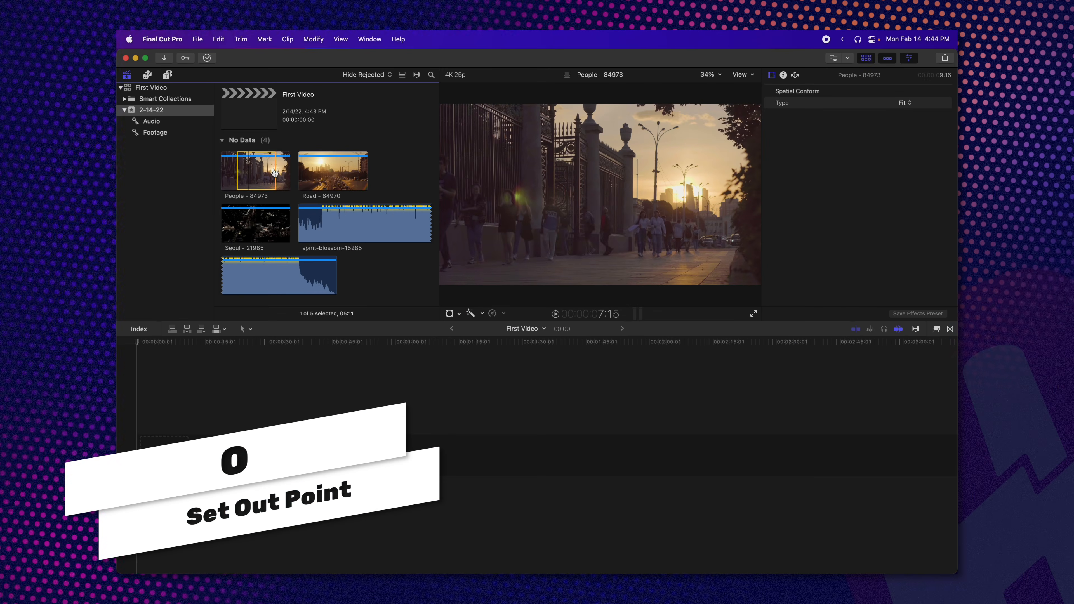
left_click_drag(270, 172, 233, 435)
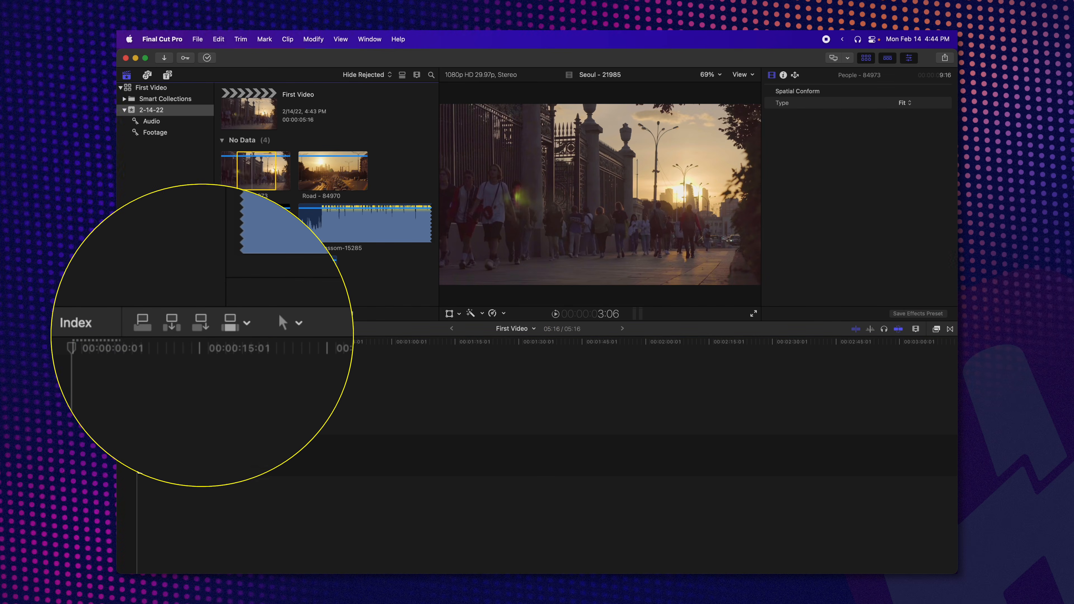
- Mark a range of about 24 seconds in the middle of the Road - 84970 clip
left_click(304, 169)
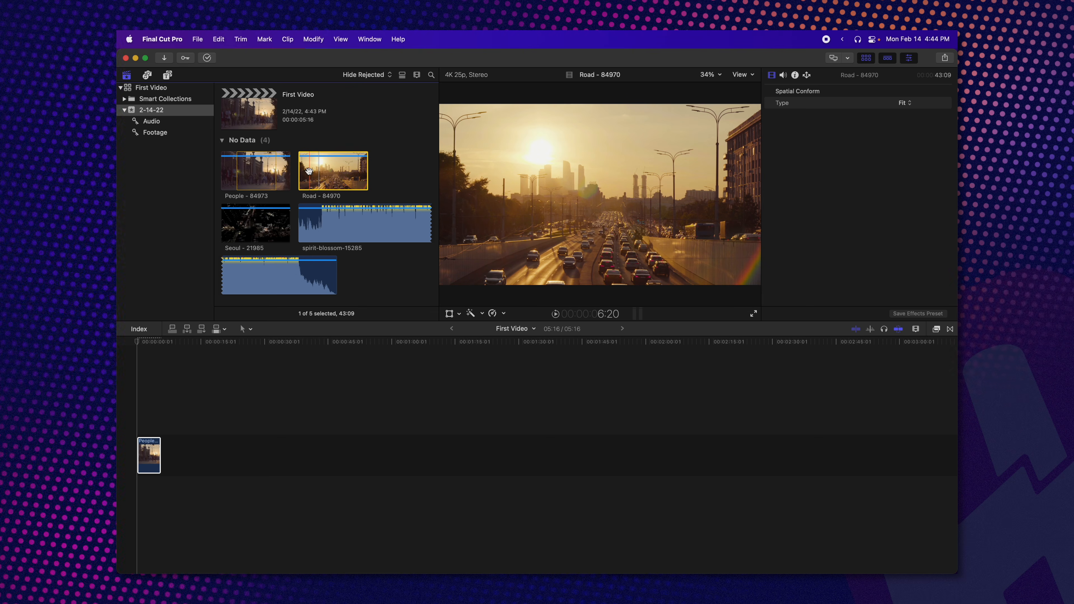
key("o")
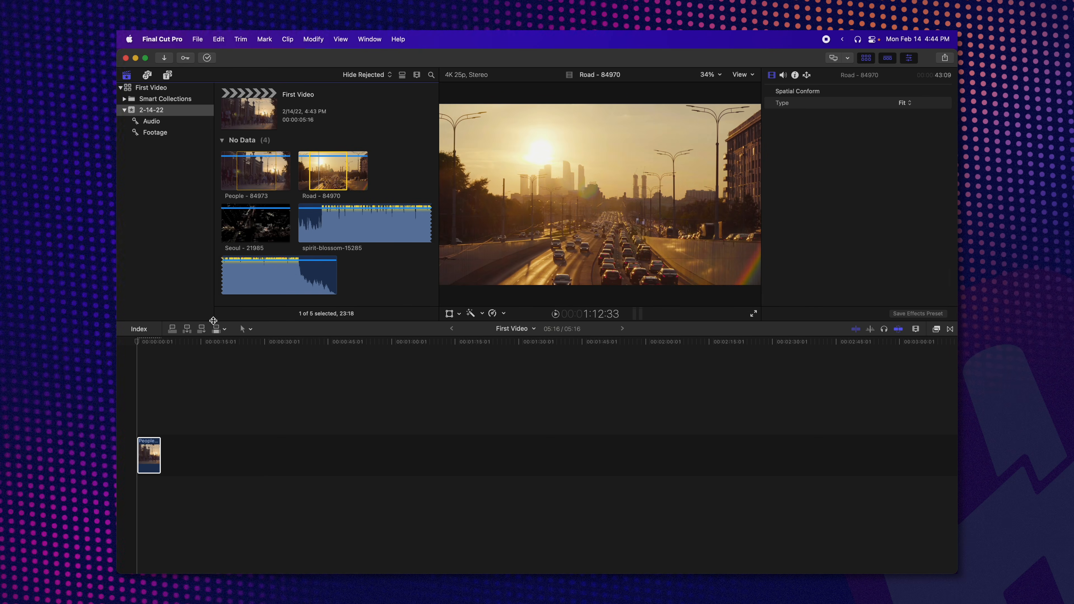
- Connect the marked Road - 84970 range above the People clip partway through it, and check how the two timeline clips are attached
left_click(150, 342)
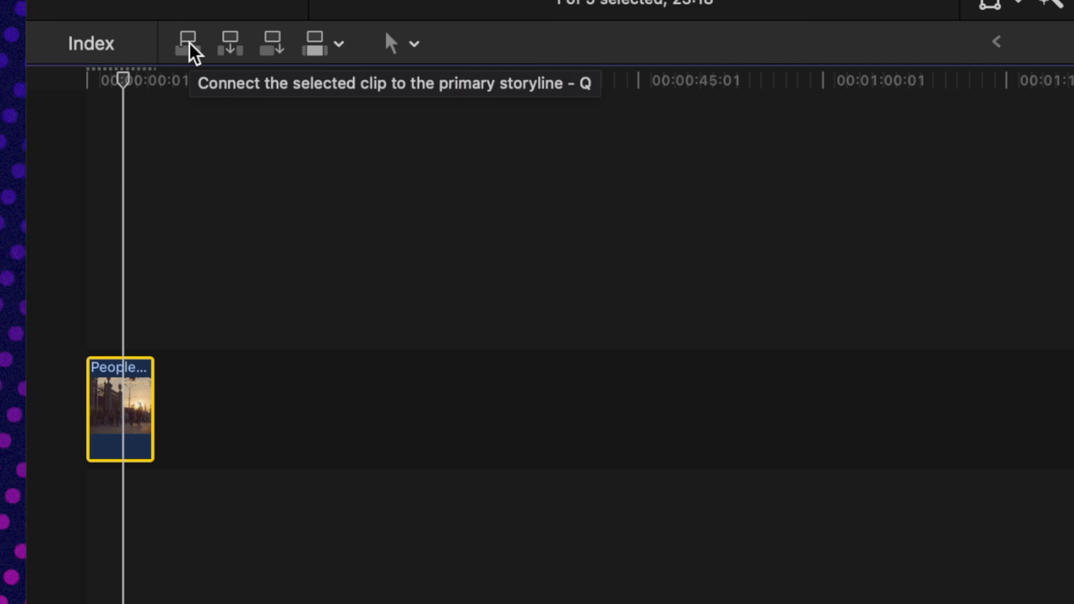
key("q")
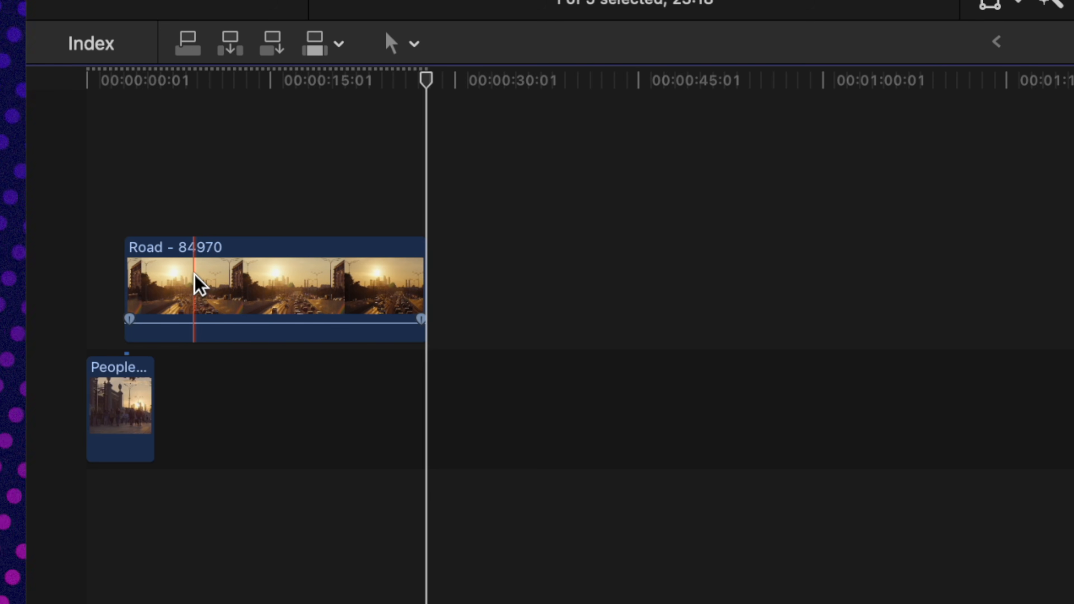
left_click(185, 267)
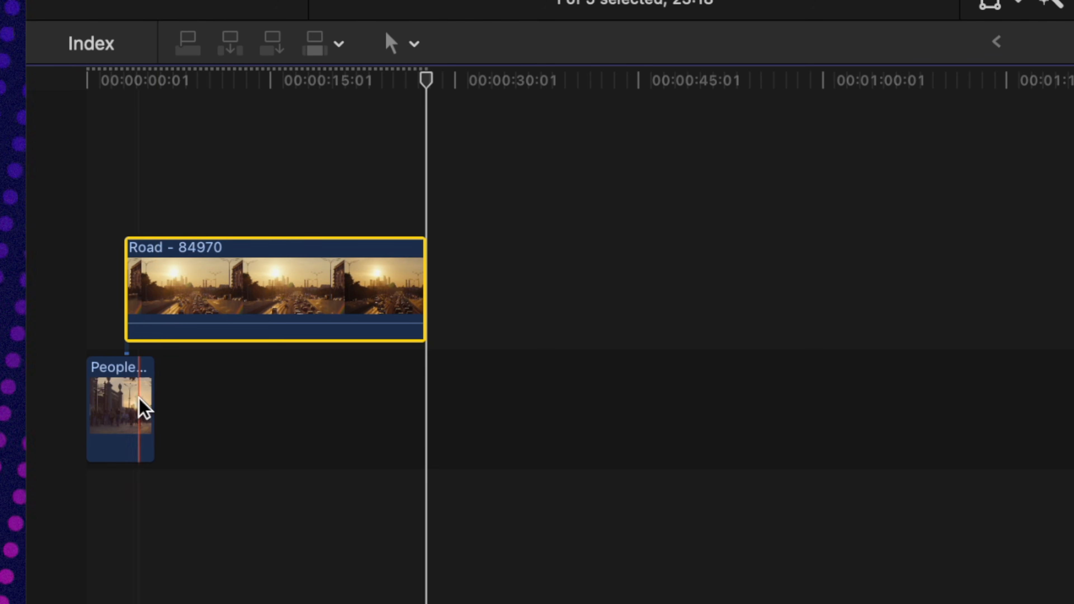
left_click(137, 408)
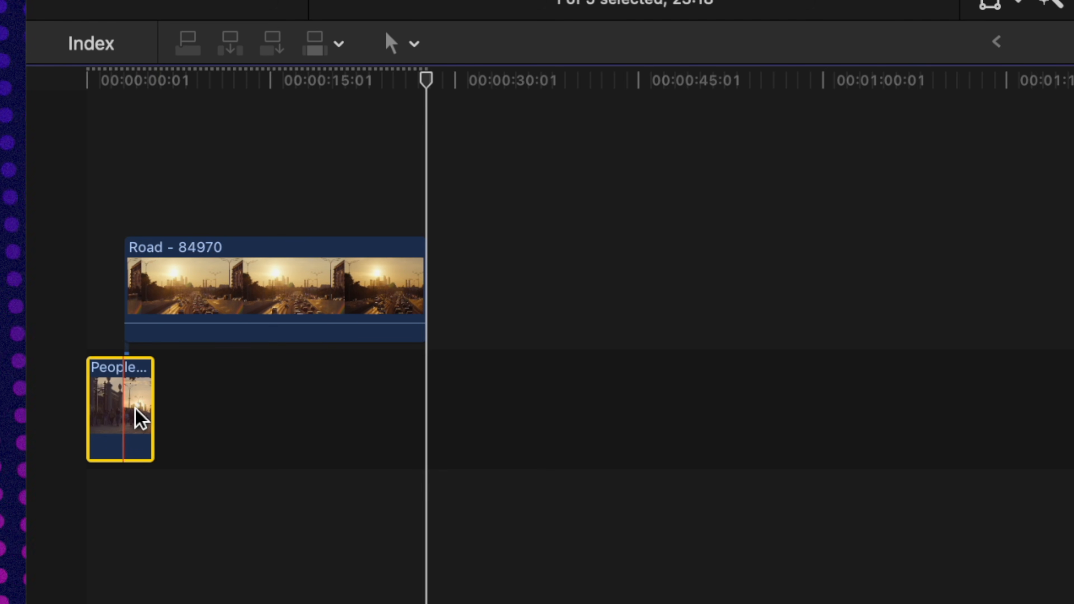
left_click(212, 412)
left_click(146, 271)
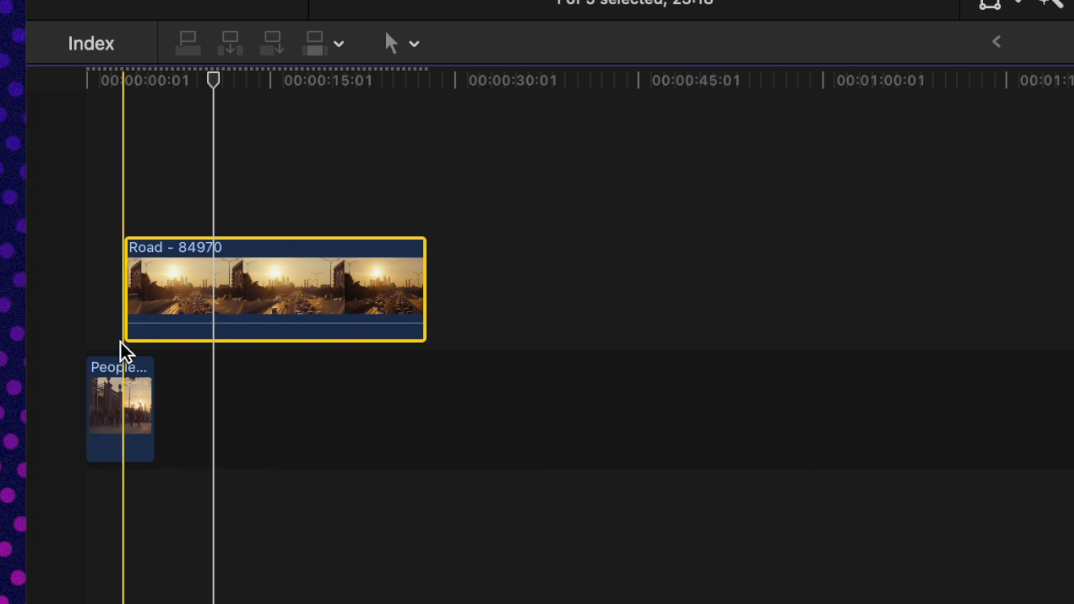
- Try moving the People clip along the timeline together with the connected Road - 84970 clip
left_click_drag(143, 324, 123, 179)
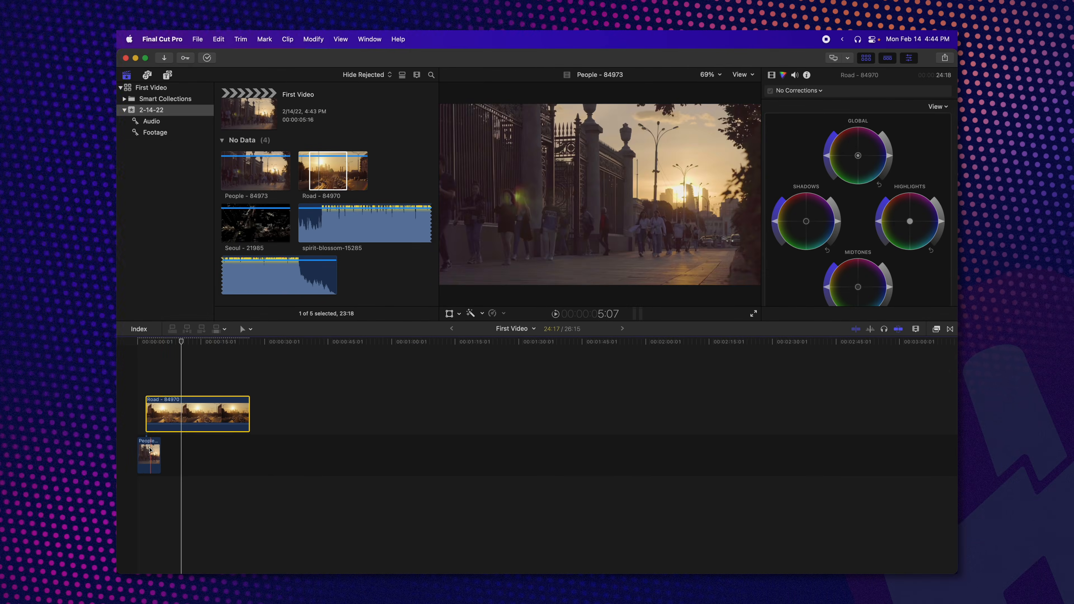
left_click_drag(146, 436, 397, 452)
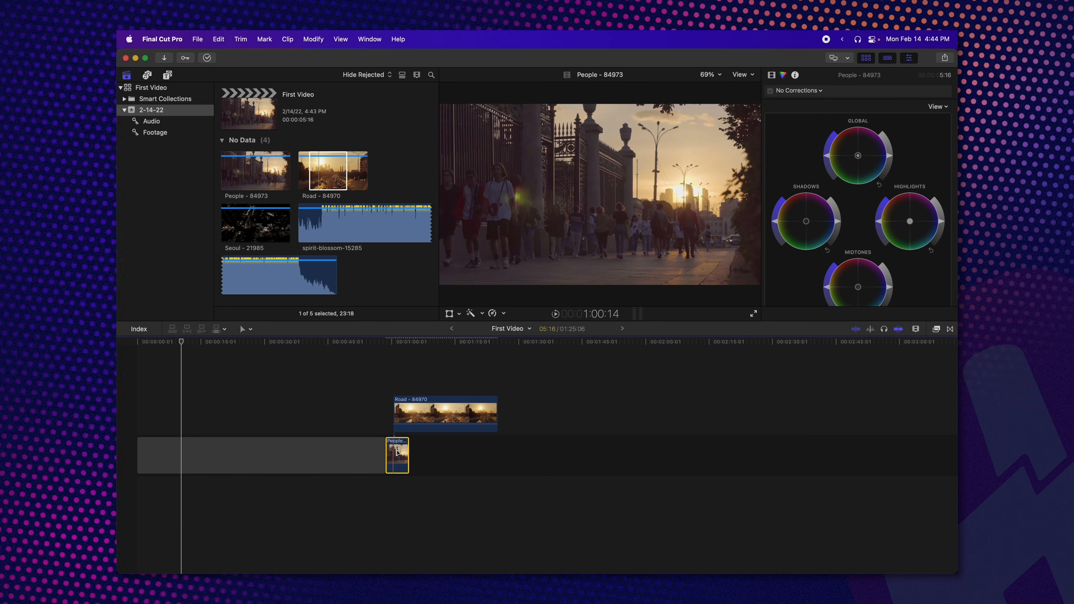
left_click_drag(396, 454, 218, 452)
- Undo the clip moves and the connection of the Road - 84970 clip
key("super+z")
key("super+z")
key("super+z")
key("super+z")
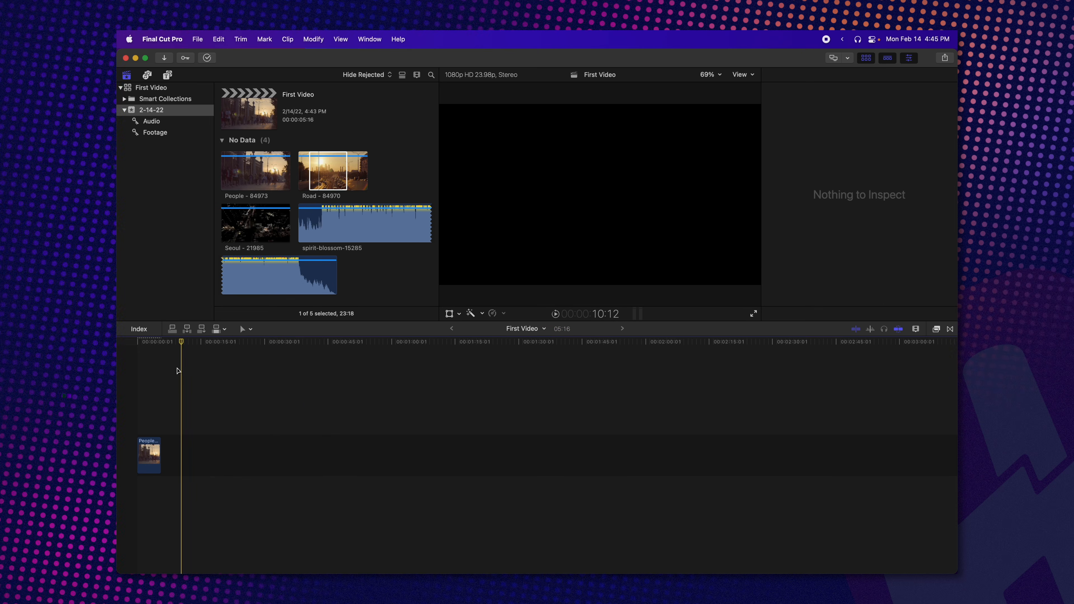
- Insert the marked Road - 84970 range into the primary storyline directly after the People clip
left_click_drag(178, 342, 161, 344)
left_click(330, 171)
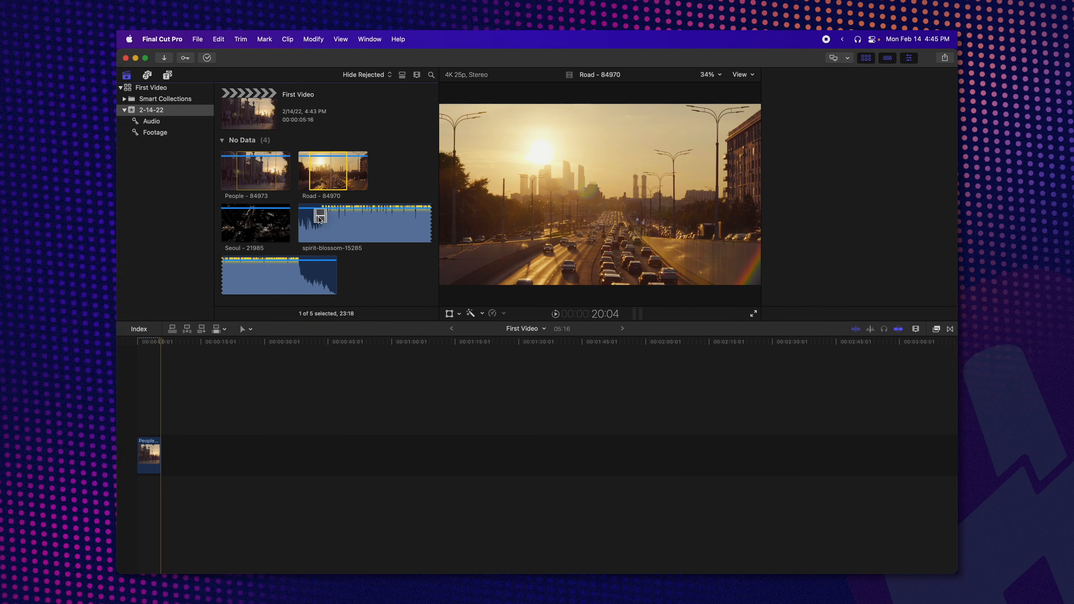
key("super+4")
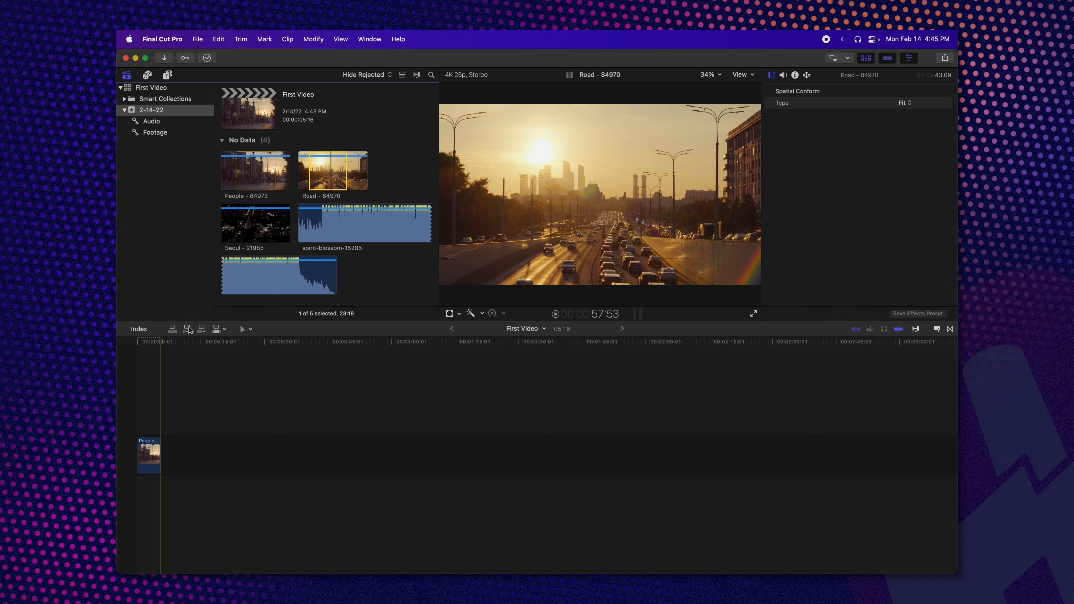
key("w")
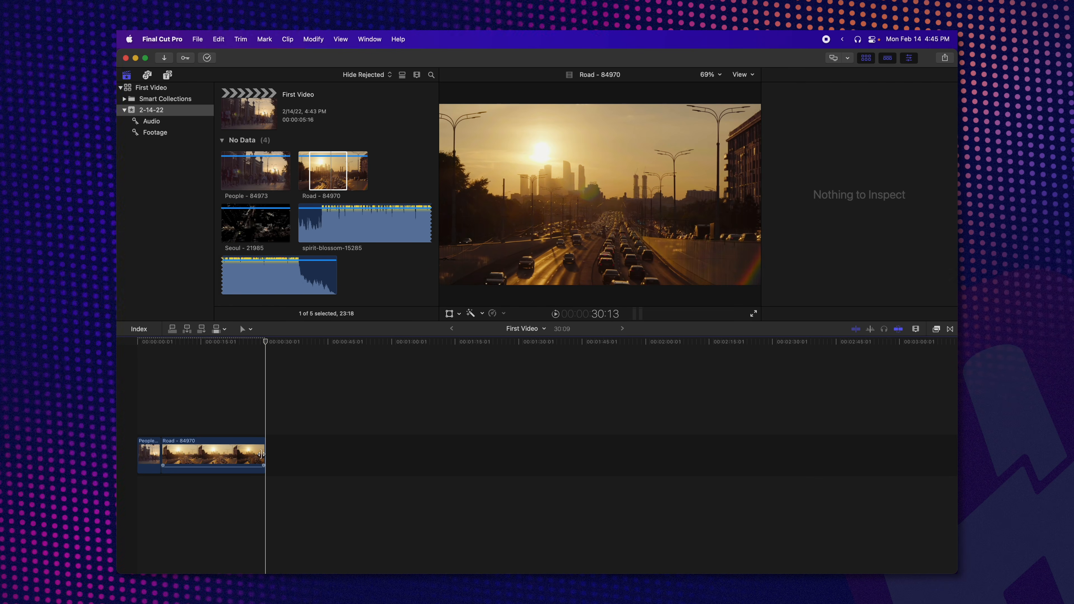
- Remove the Road - 84970 clip from the primary storyline
left_click(257, 455)
key("super+6")
key("BackSpace")
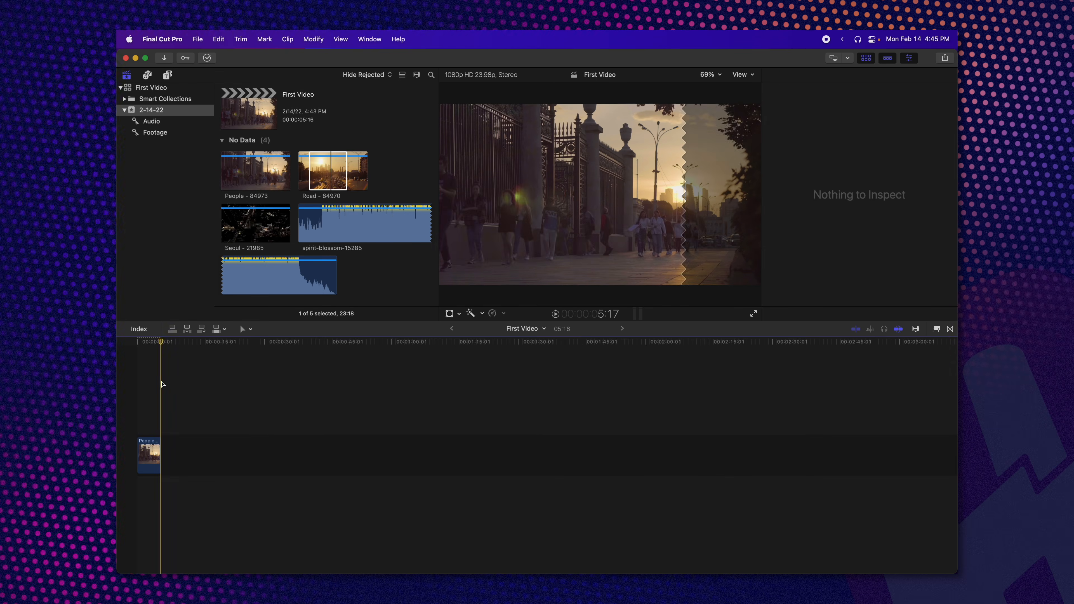
- Insert the marked Road - 84970 range inside the People clip at about 3:06 and try shortening the inserted clip from its end
key("shift+z")
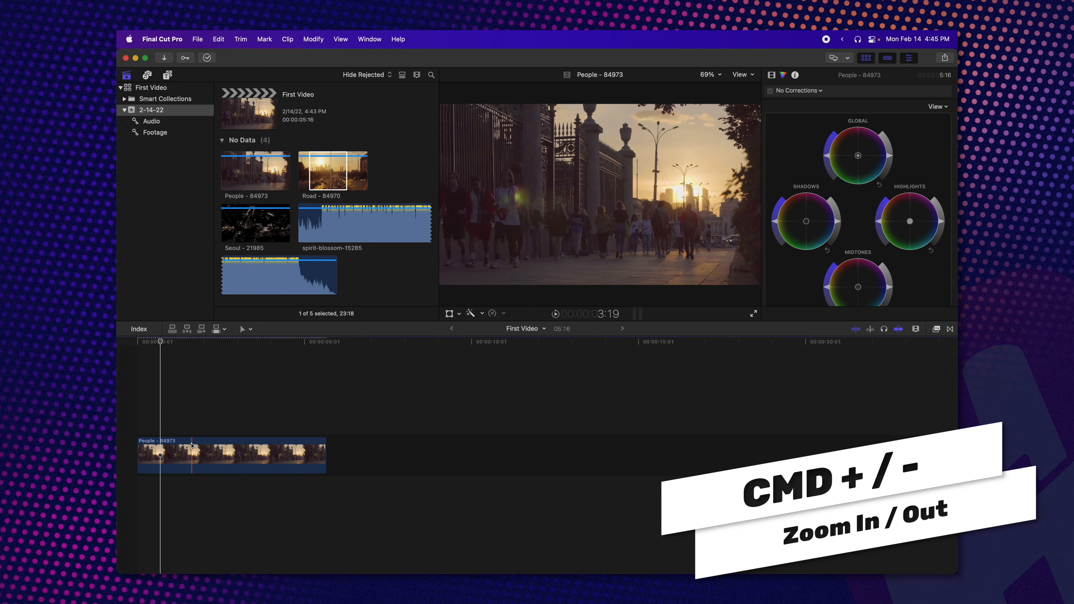
left_click_drag(160, 341, 244, 342)
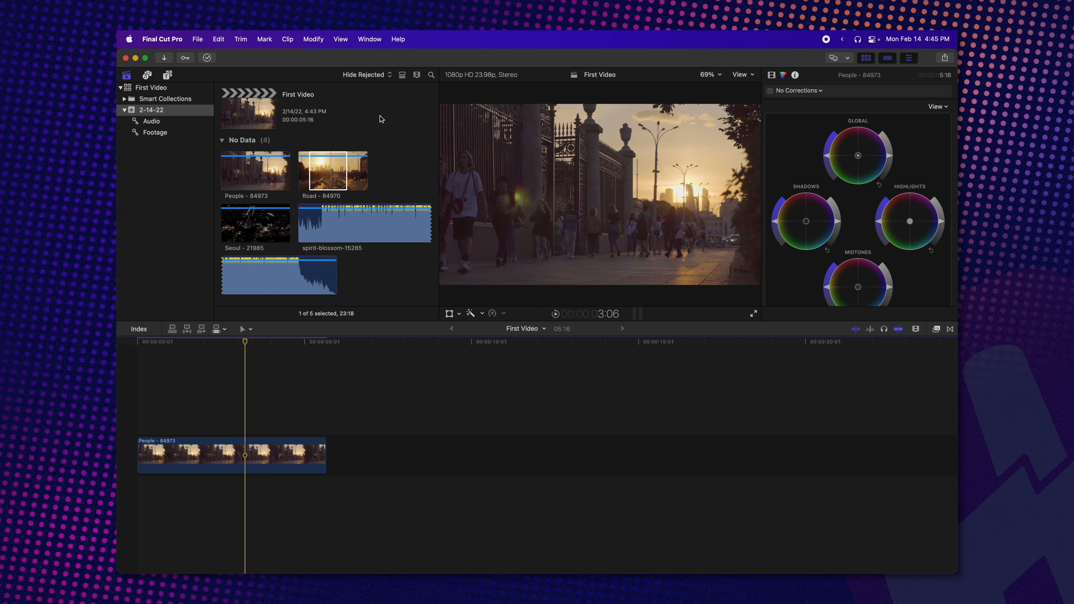
left_click(327, 164)
key("w")
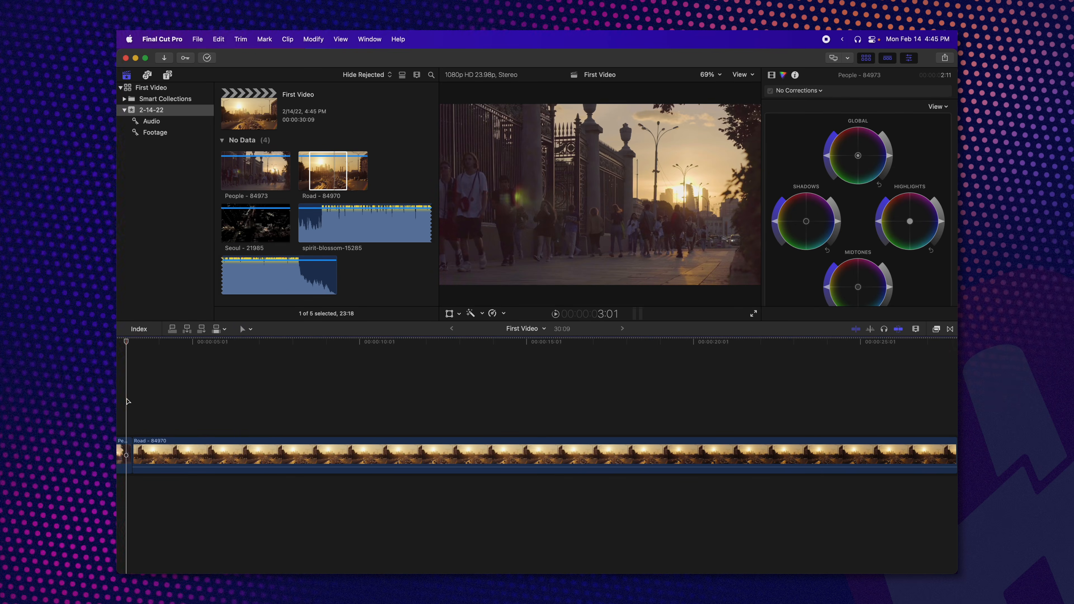
key("super+minus")
scroll(450, 415, "left", 2)
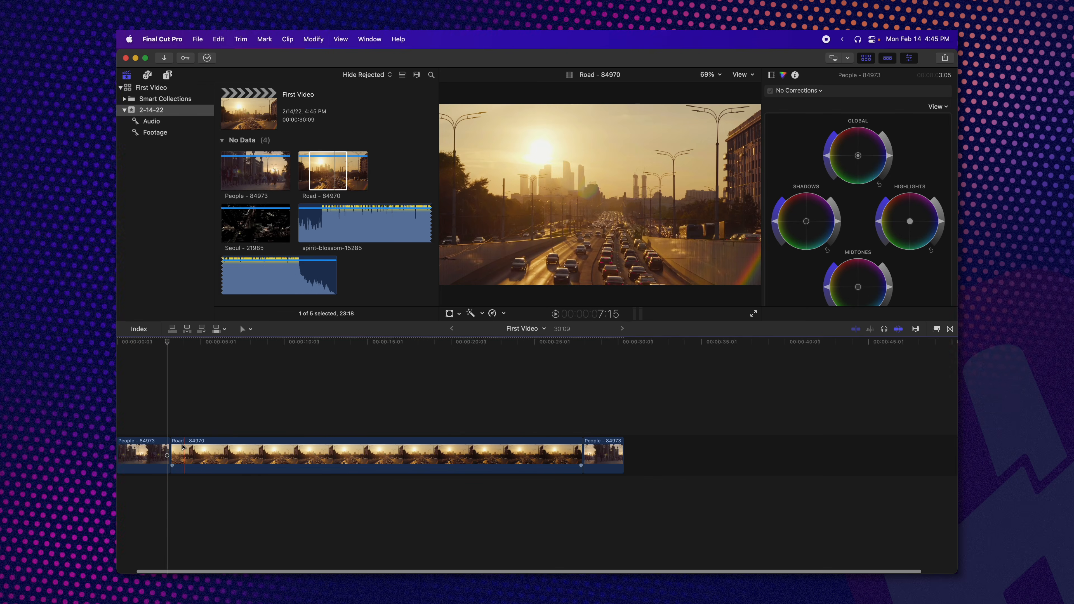
left_click_drag(584, 455, 319, 457)
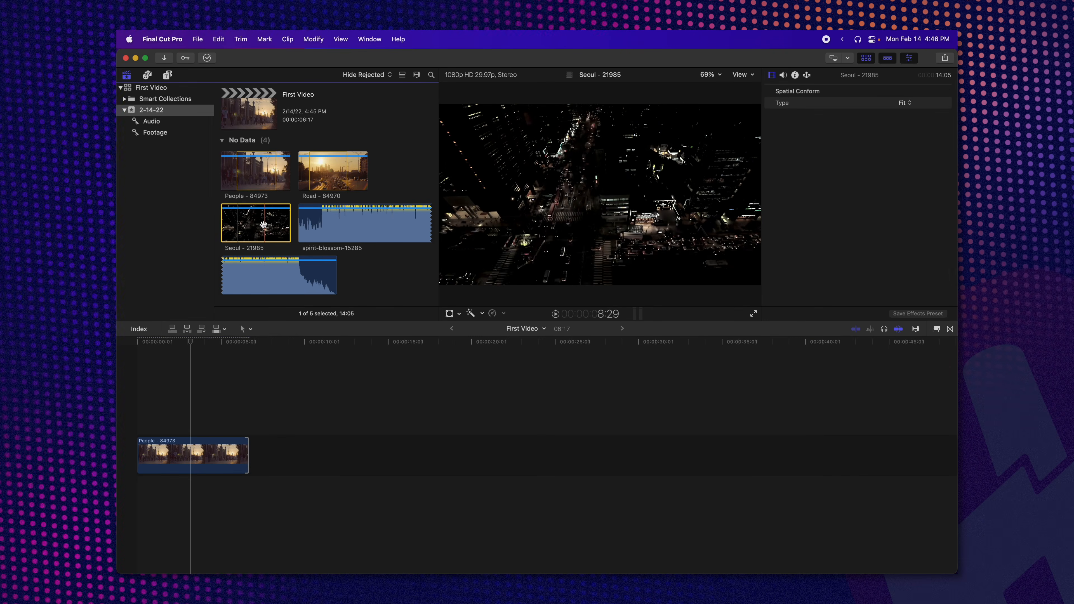
- Mark a range from about 2:14 to 5:15 on the Seoul - 21985 clip and append it to the end of the storyline
key("i")
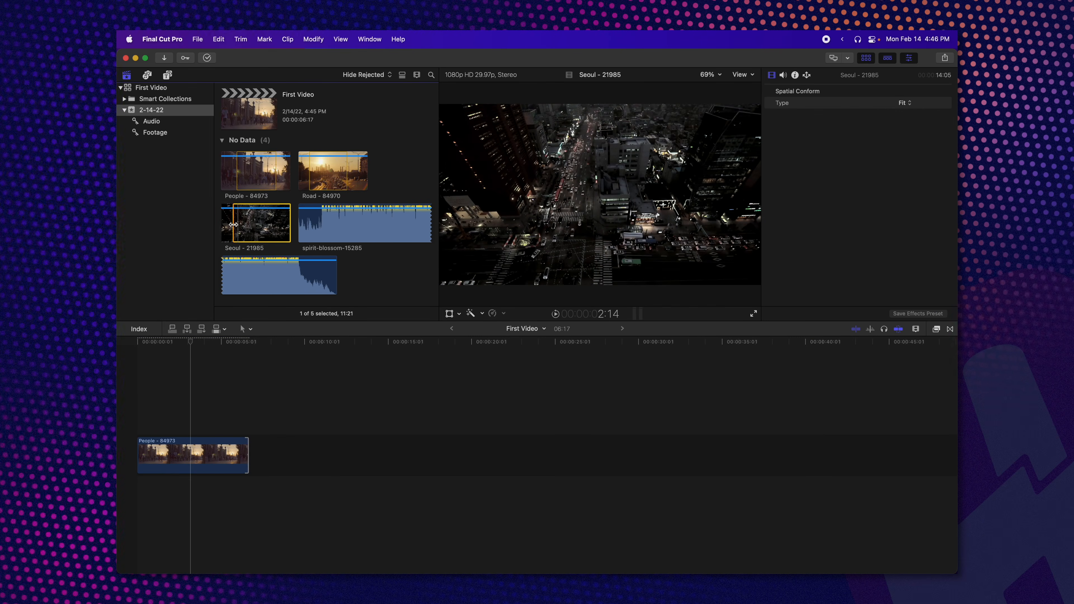
key("o")
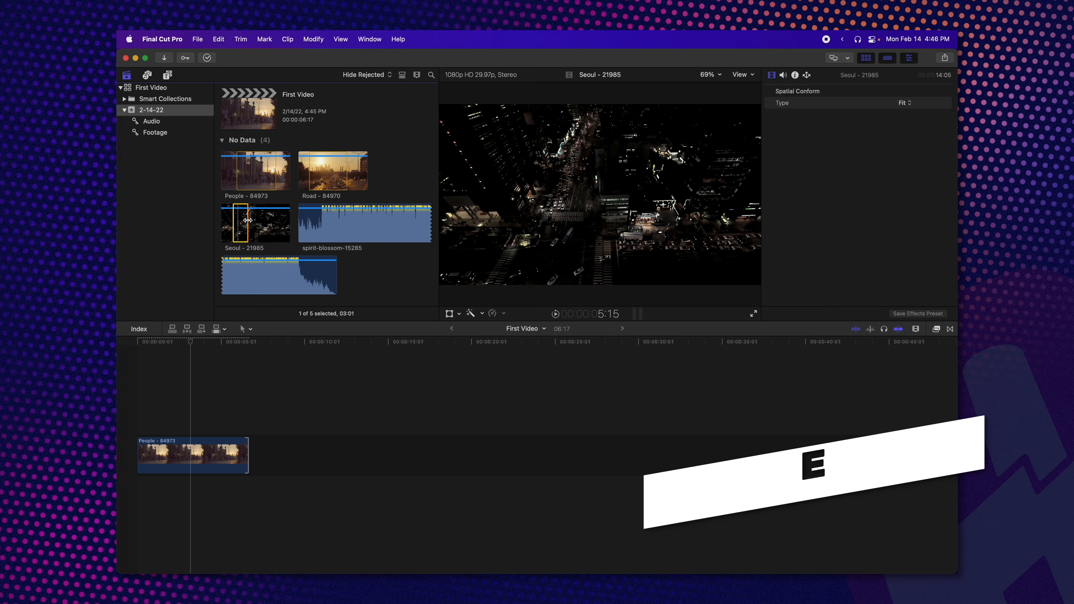
key("e")
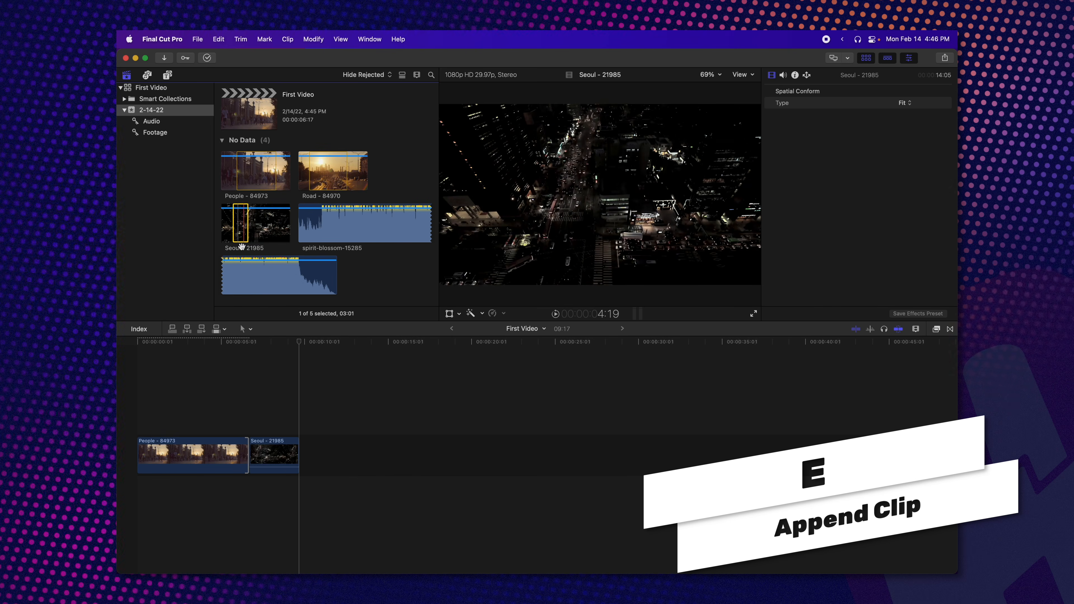
- Overwrite part of the People clip with the marked Seoul - 21985 range, starting at about 2:10 in the timeline
left_click(231, 455)
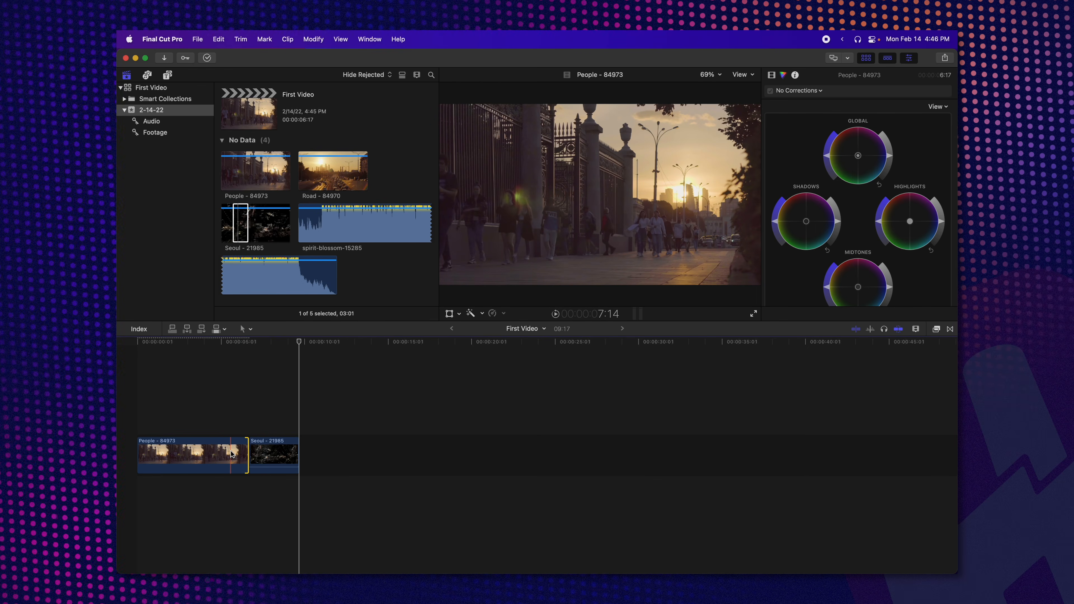
left_click(177, 342)
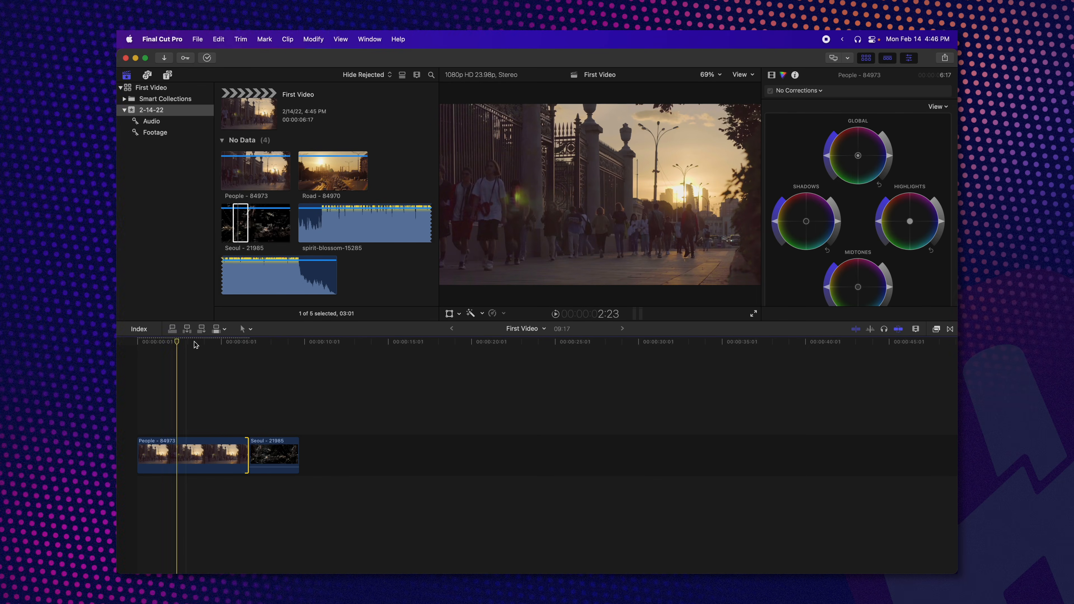
left_click(216, 334)
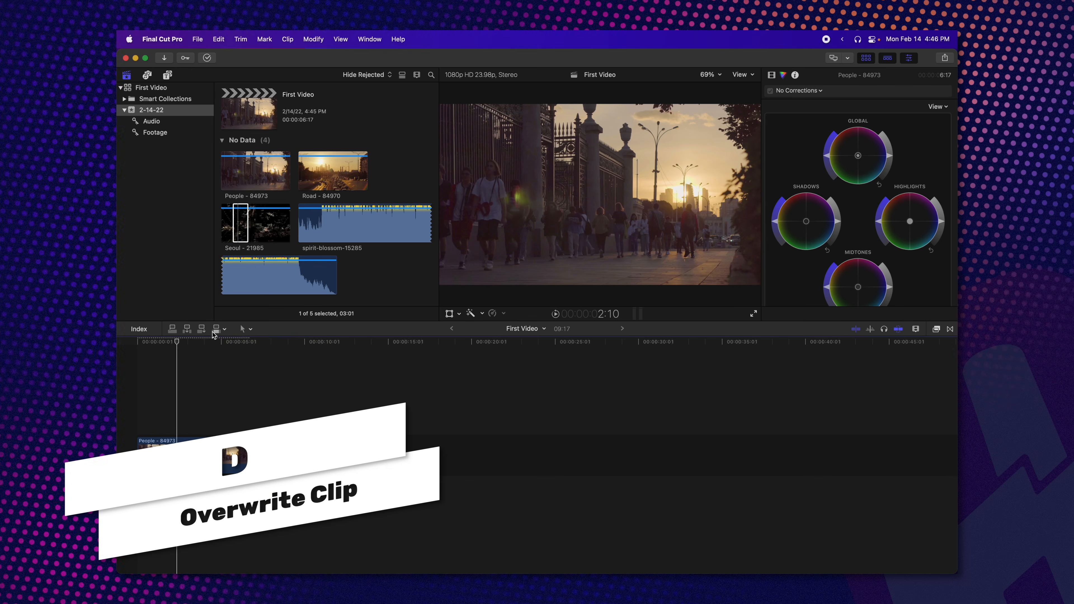
left_click(214, 332)
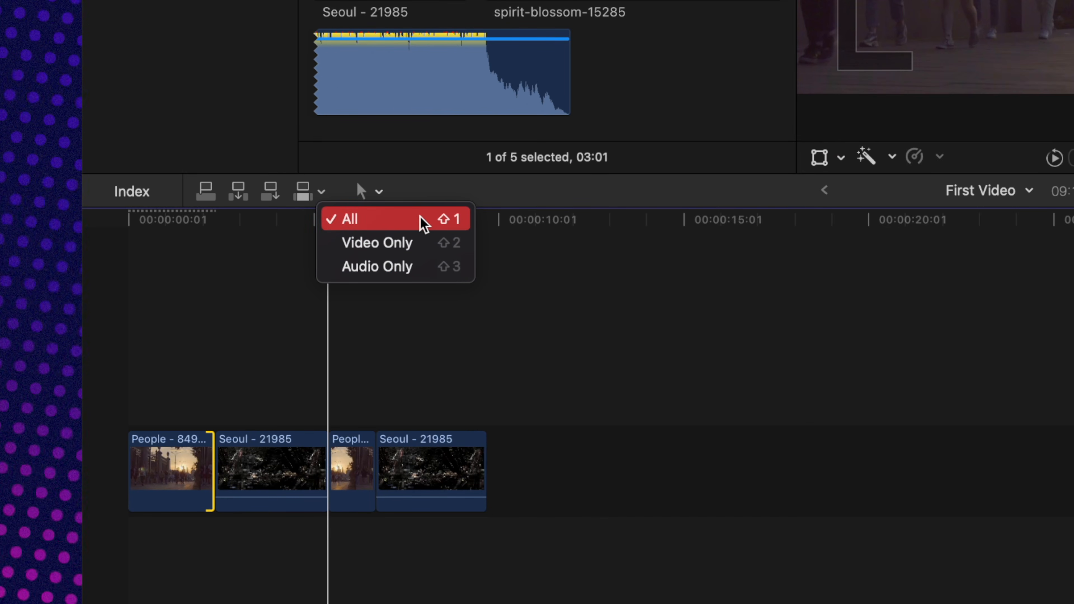
left_click(370, 194)
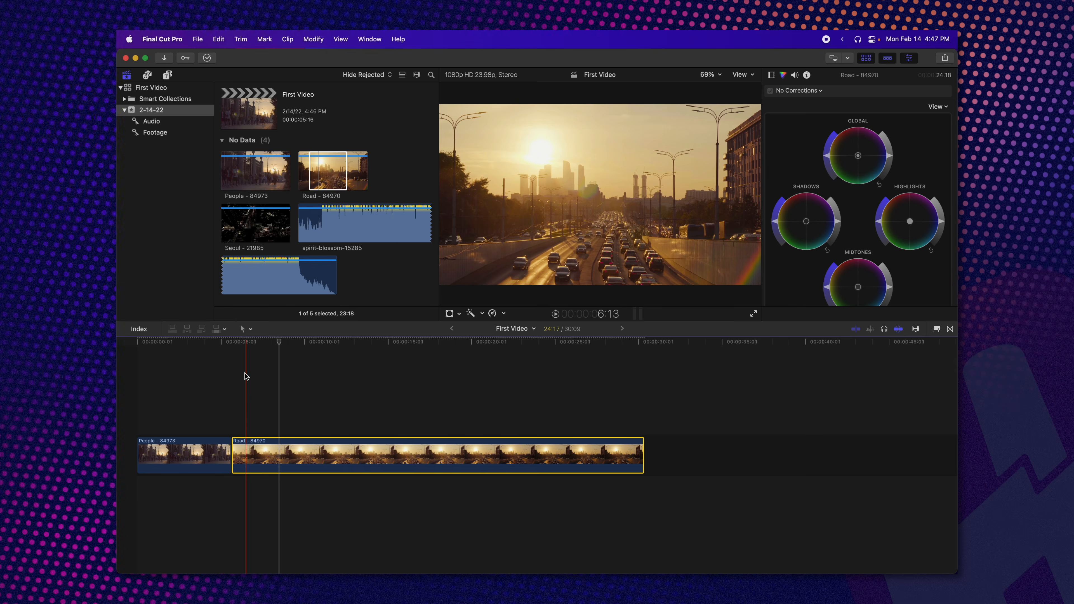
- Trim the edges of the Road - 84970 clip in the timeline to shorten it to about 13:03
left_click_drag(643, 453, 641, 453)
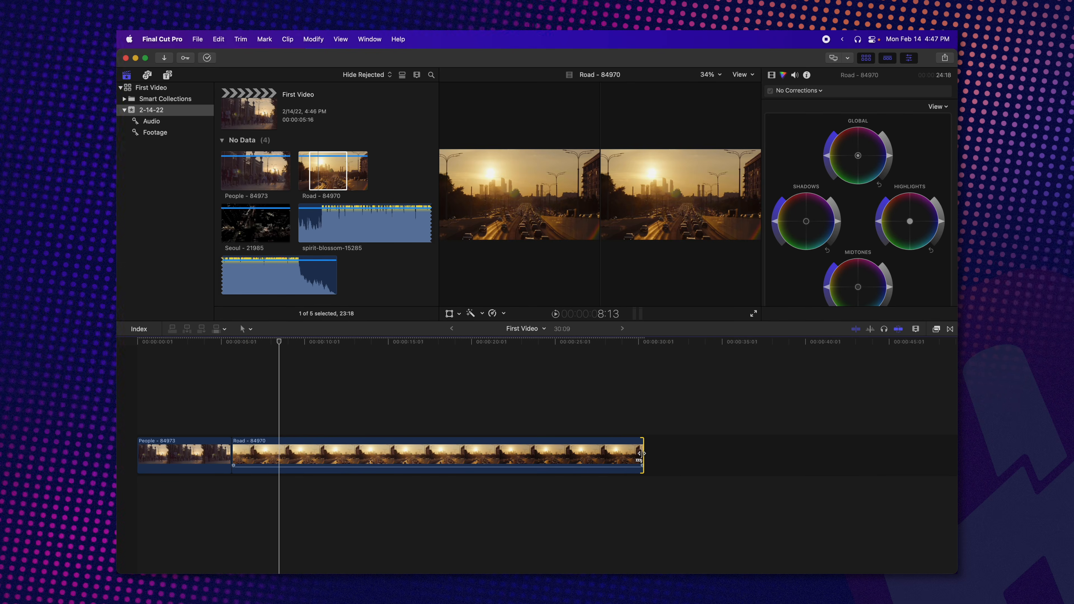
left_click_drag(528, 449, 431, 453)
left_click_drag(232, 453, 118, 462)
mouse_move(233, 454)
left_mouse_down()
mouse_move(263, 454)
mouse_move(234, 450)
left_mouse_up()
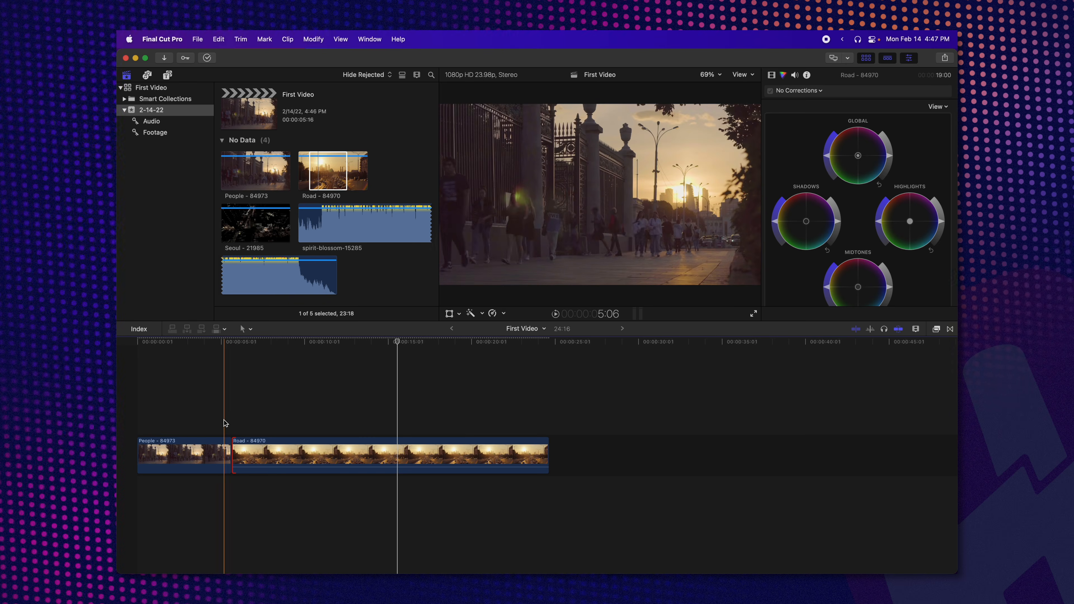
left_click_drag(234, 453, 240, 454)
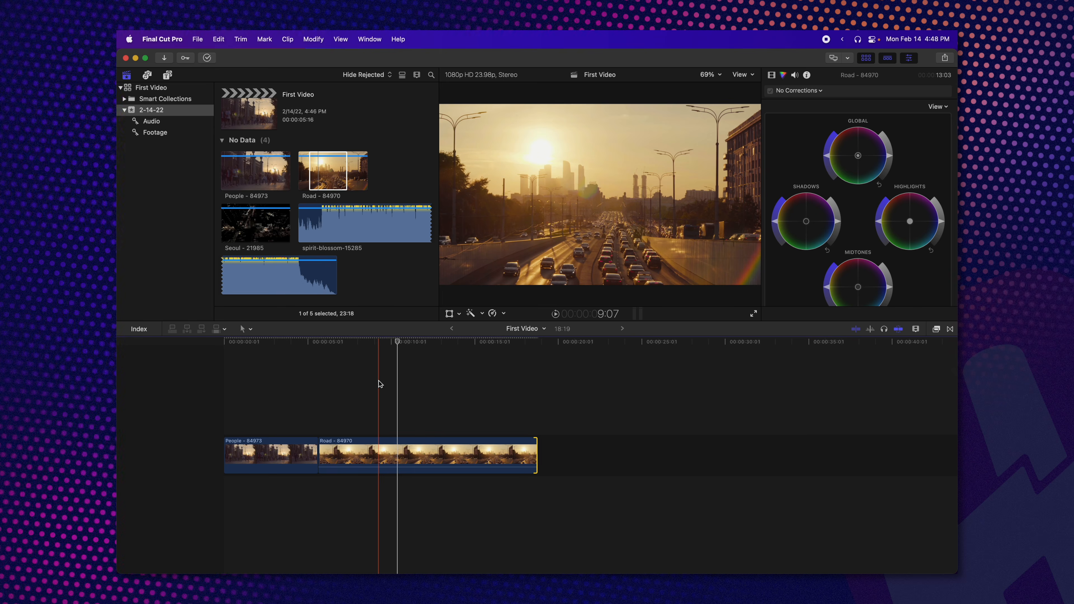
- Cut the Road - 84970 clip in two at 10:10 in the timeline with the Blade tool
key("b")
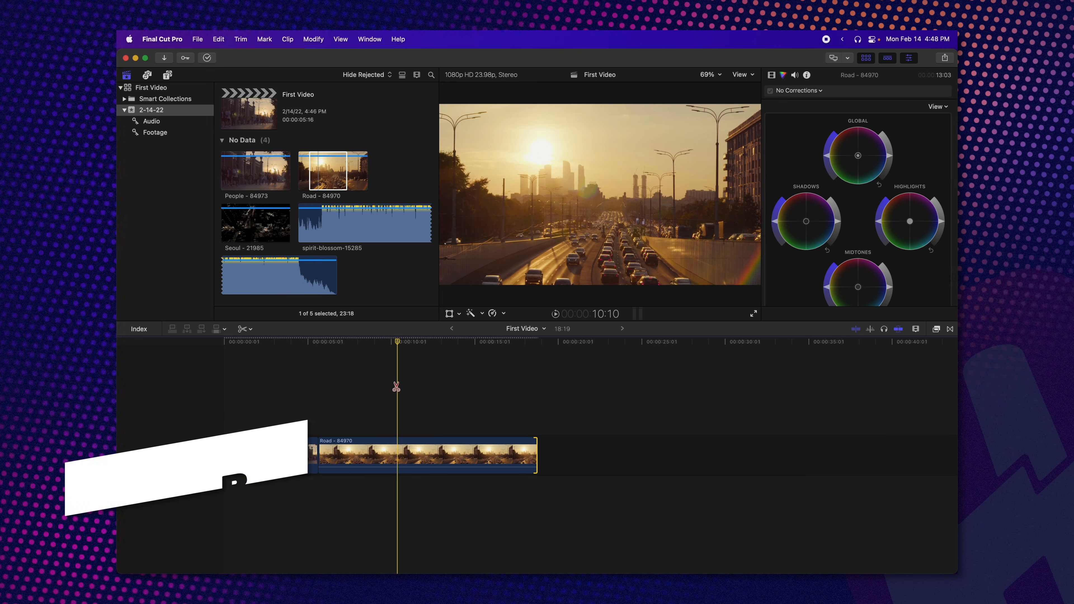
left_click(252, 329)
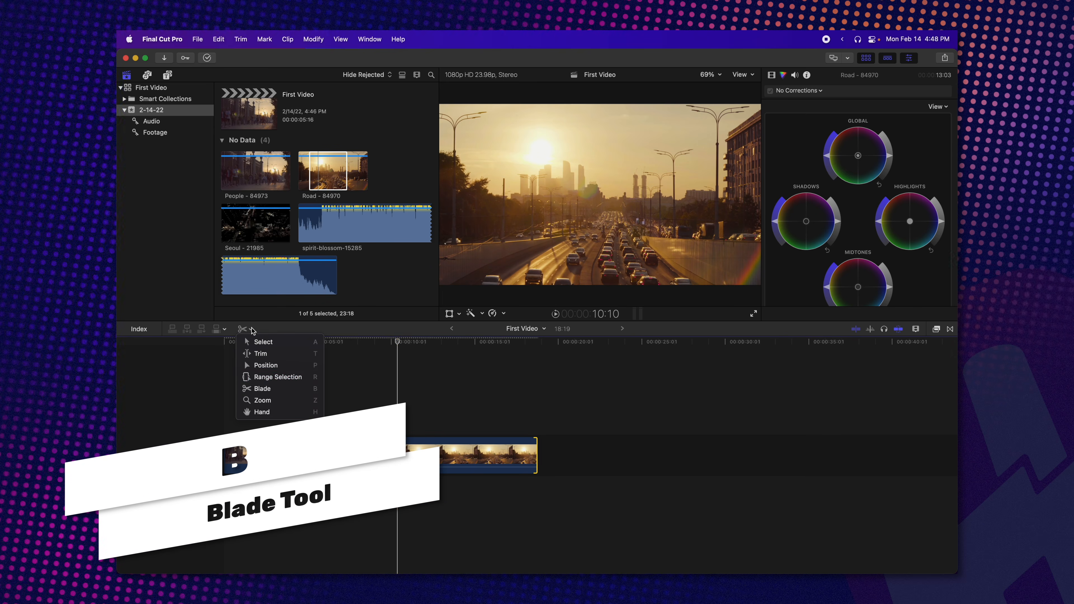
left_click(260, 389)
left_click(398, 456)
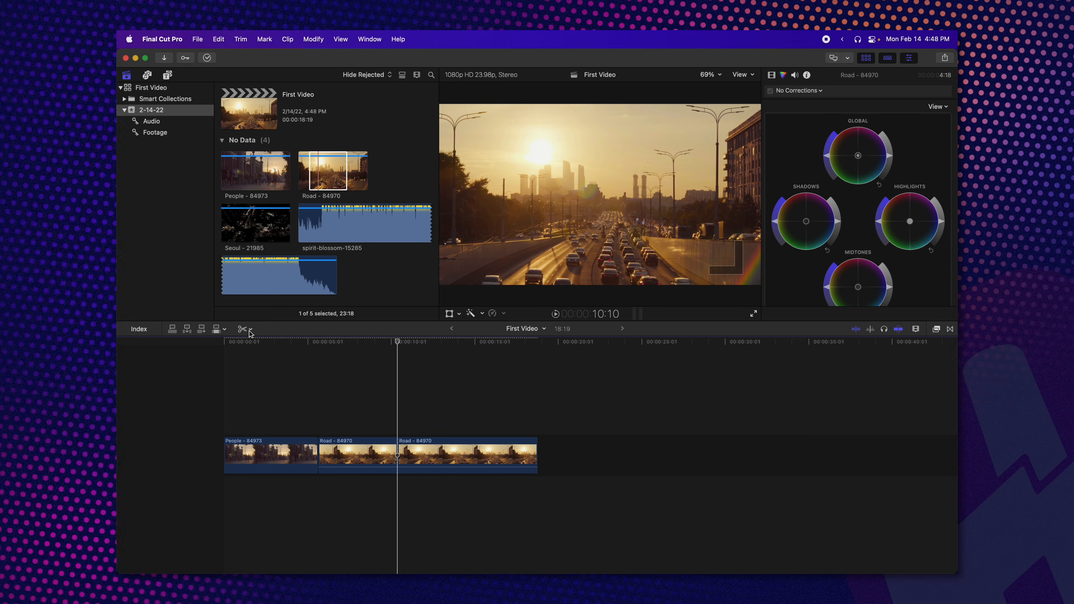
- Return to the Select tool and delete the second piece of the cut Road - 84970 clip
left_click(262, 342)
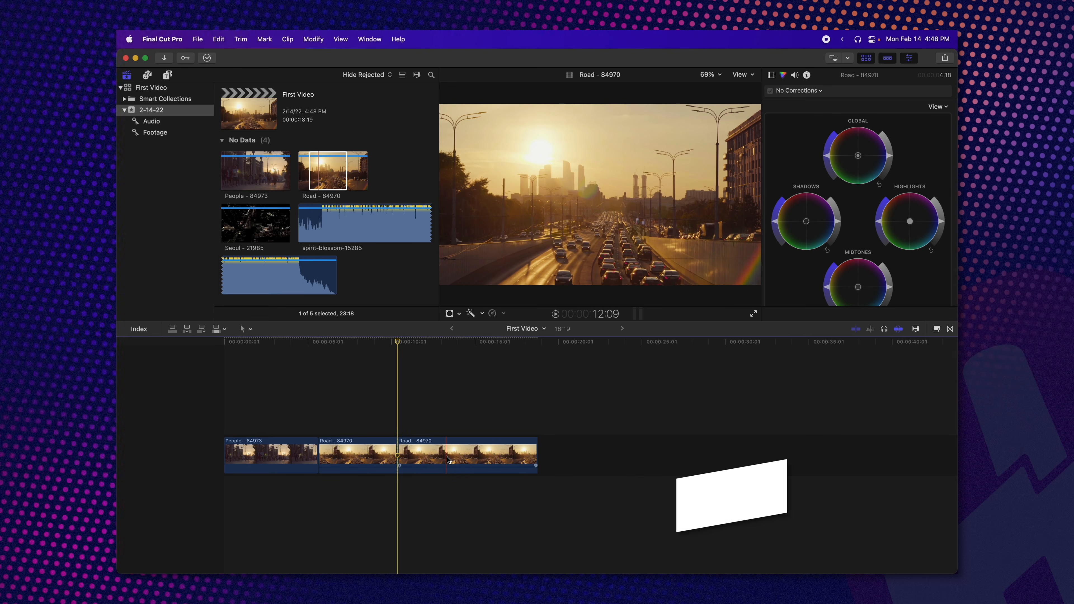
left_click(448, 458)
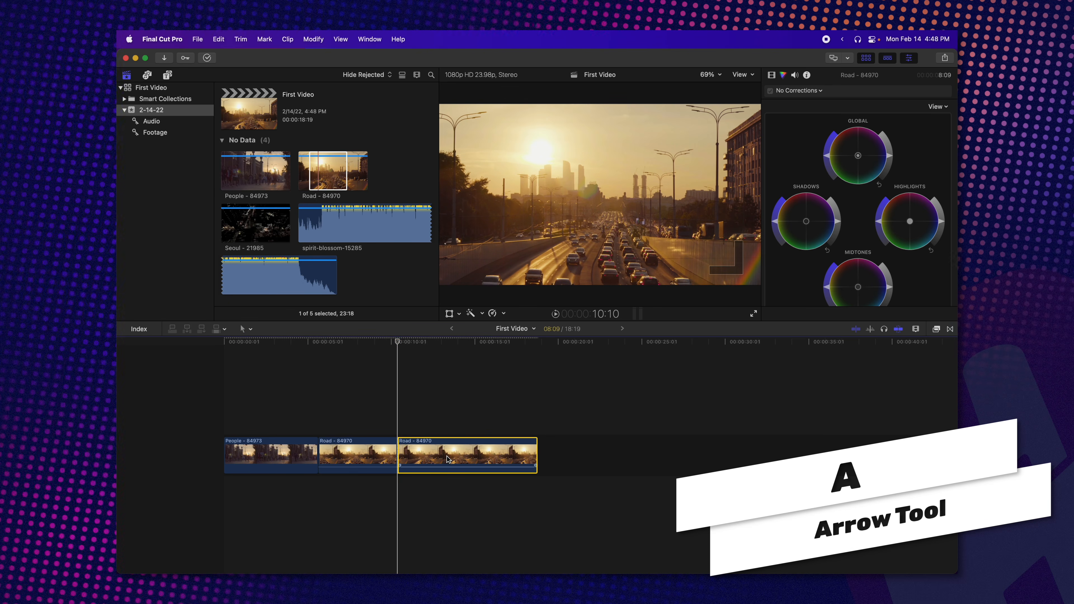
key("Delete")
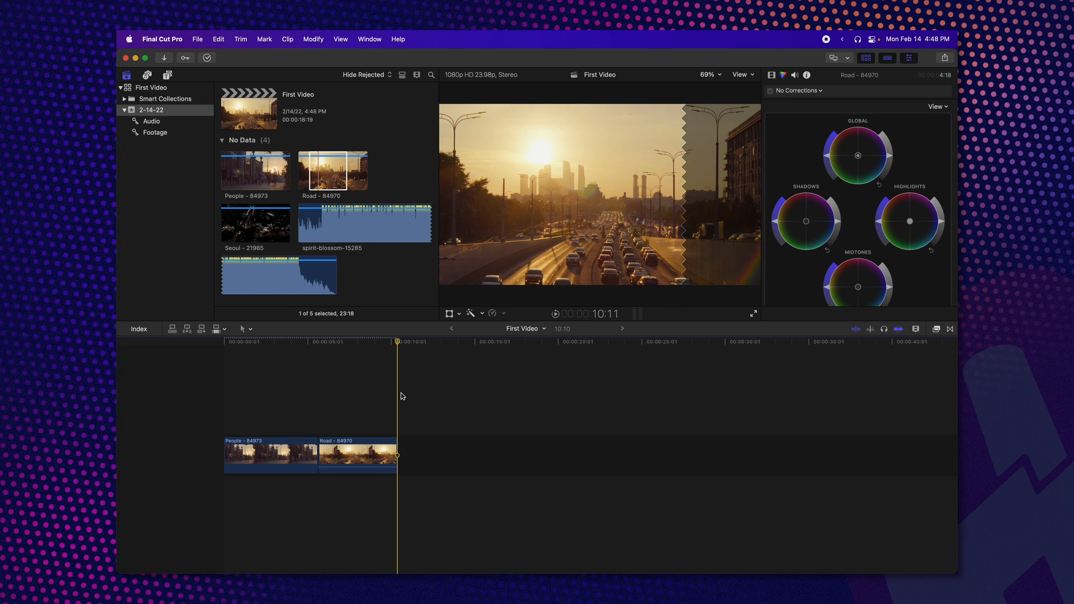
- Try cutting the remaining Road - 84970 clip at about 7:15 with the Blade tool
key("b")
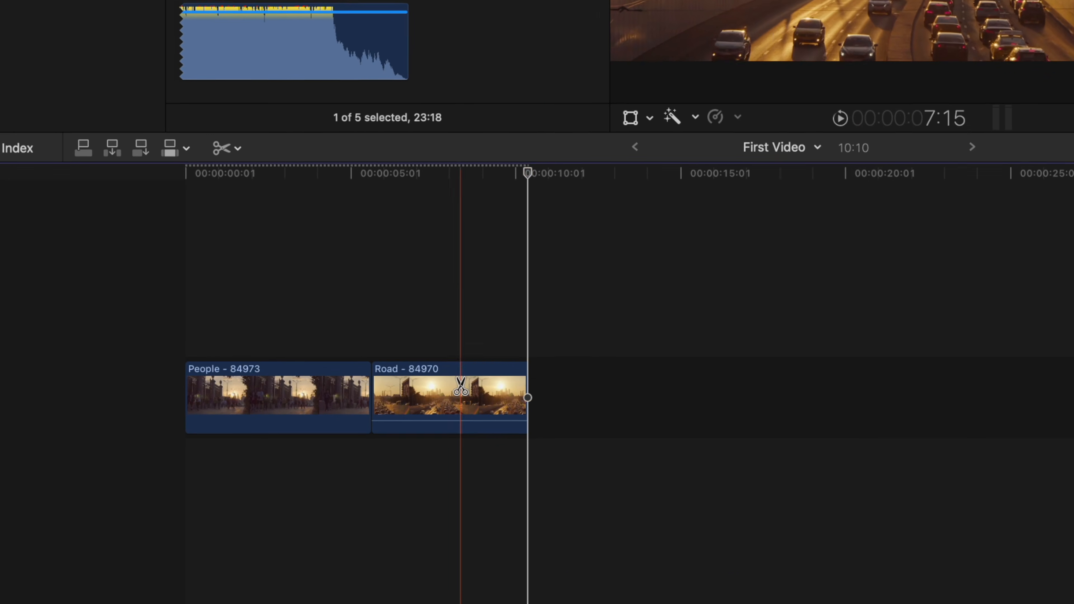
left_click(460, 385)
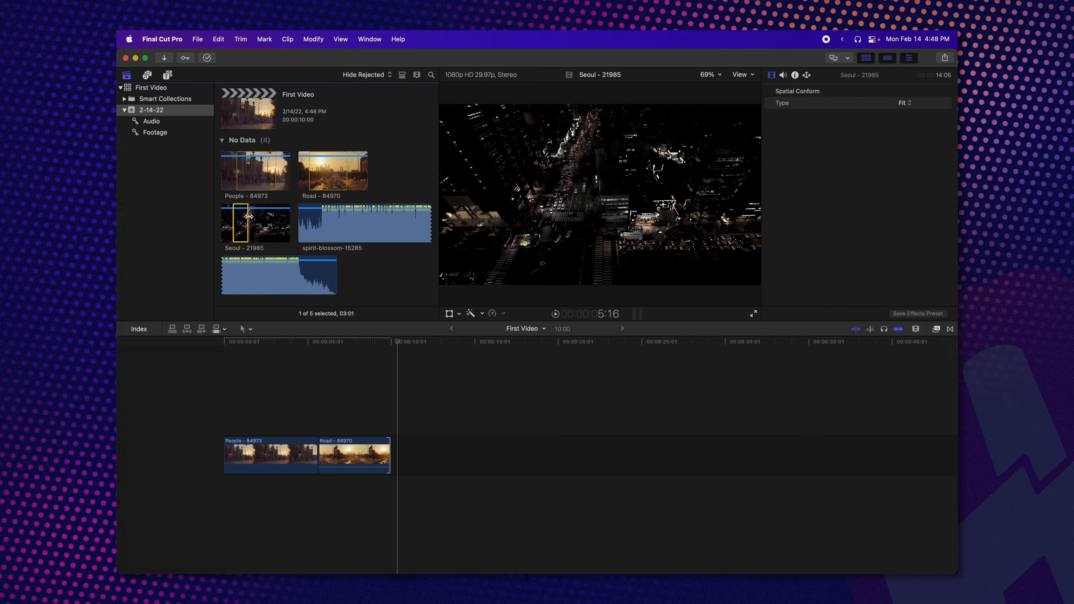
- Append the marked Seoul - 21985 range after the Road clip and move the playhead to 3:10 in the People clip
key("e")
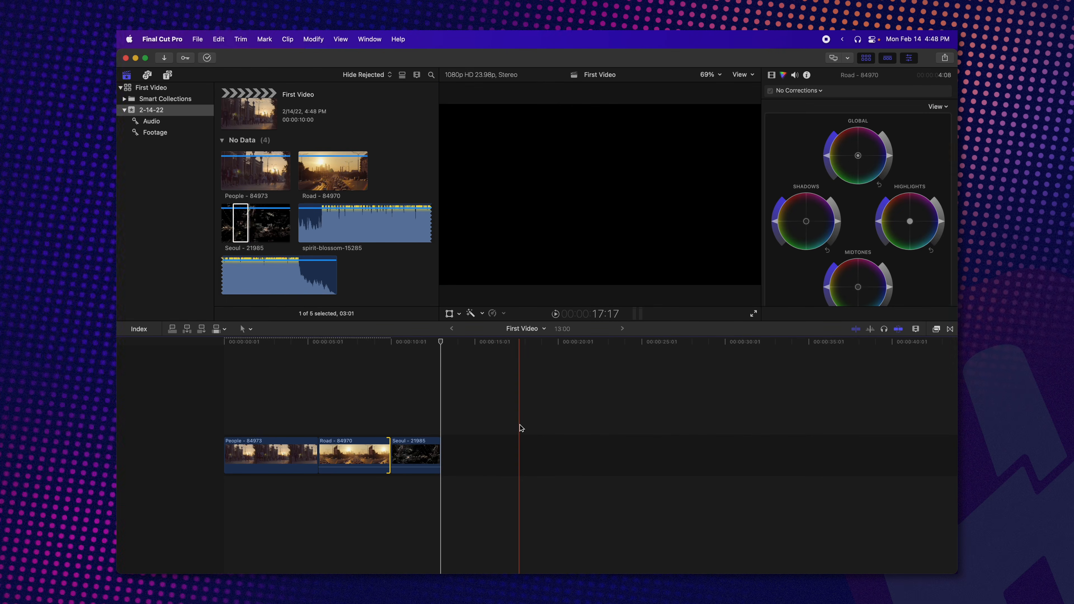
left_click(281, 406)
key("super+6")
key("super+equal")
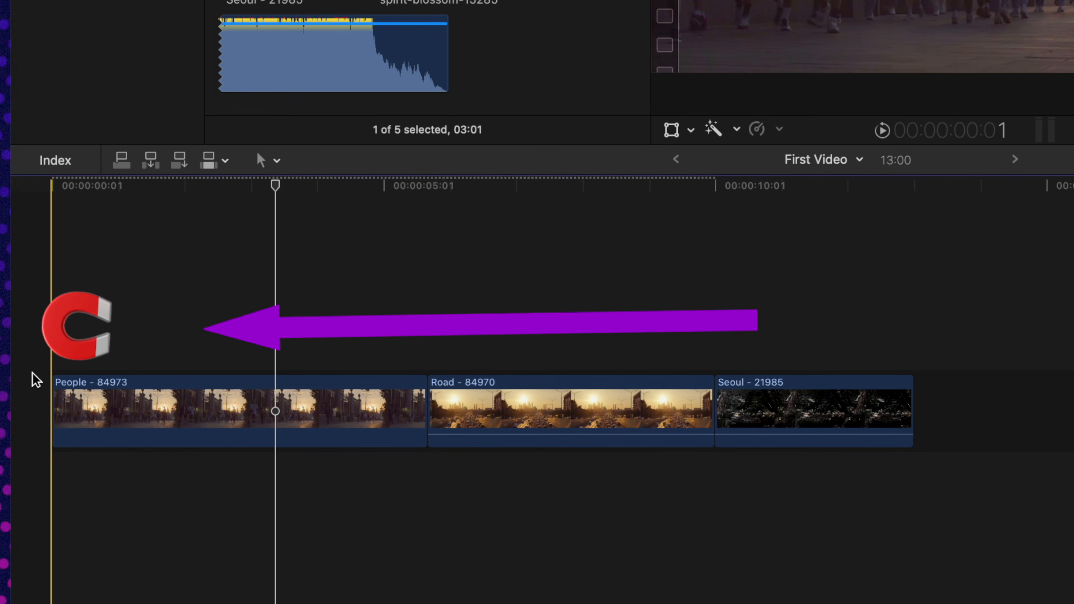
- Try moving the Seoul - 21985 clip farther along the primary storyline to leave a gap after the Road clip
left_click(844, 419)
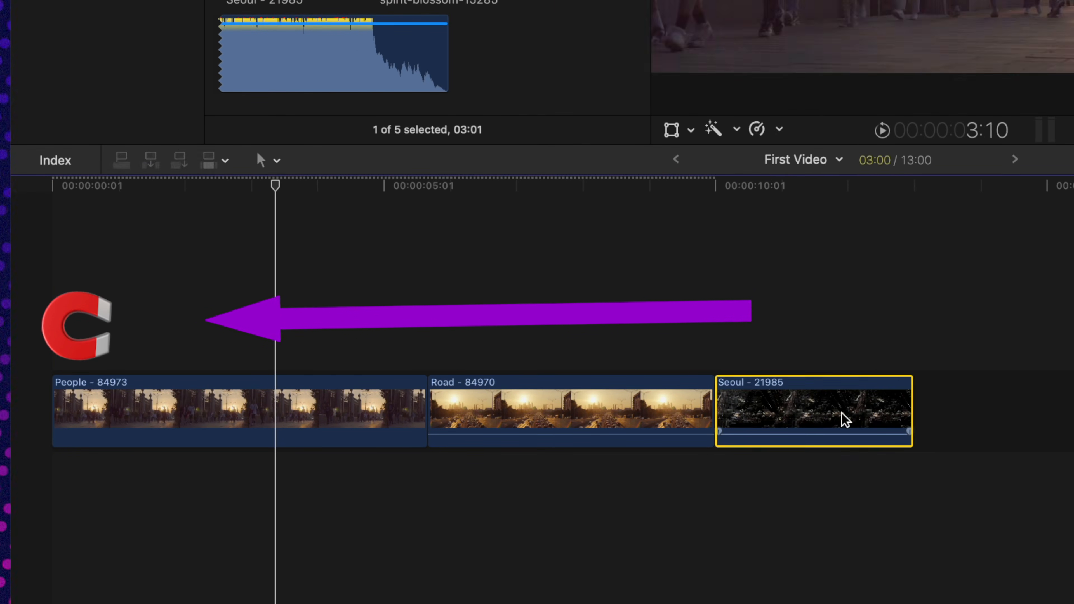
left_click_drag(839, 416, 1066, 409)
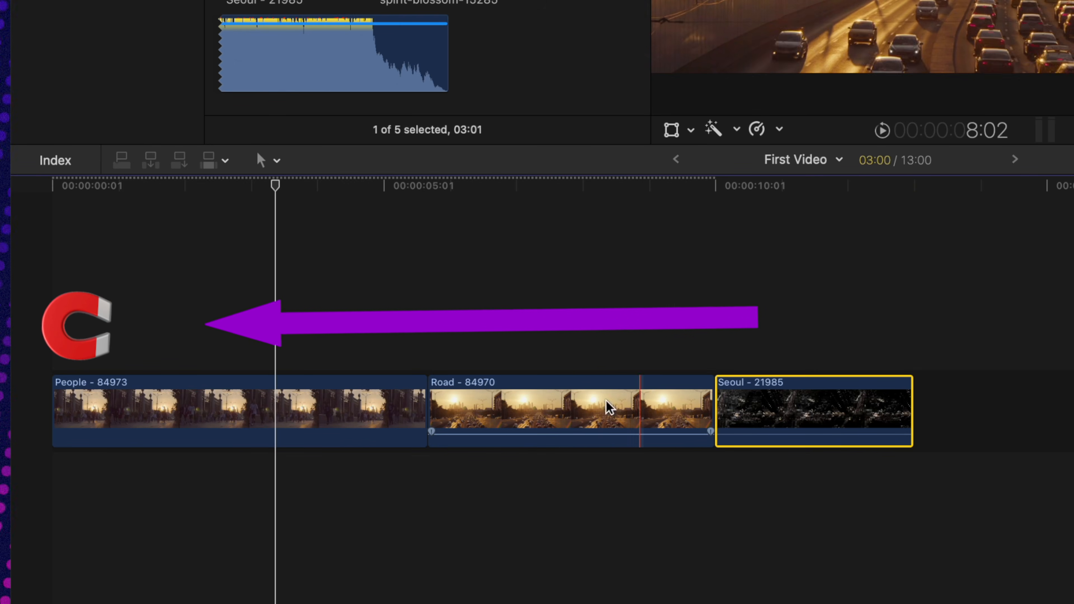
- Swap the order of the Road and Seoul clips in the primary storyline repeatedly, ending with Seoul after Road
left_click_drag(503, 411, 714, 402)
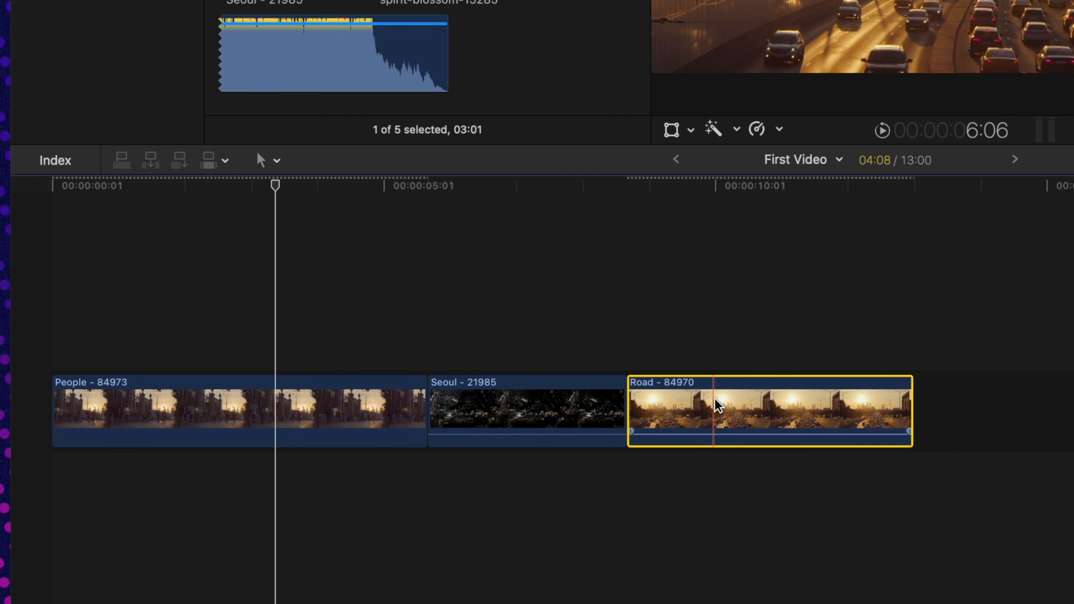
left_click_drag(577, 411, 774, 420)
left_click_drag(673, 412, 880, 425)
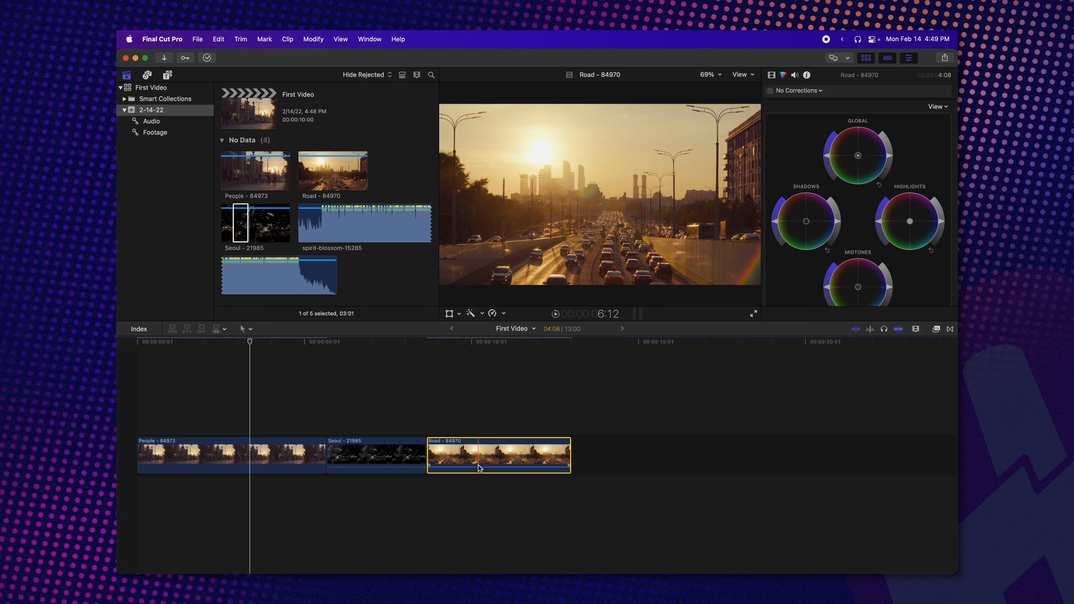
left_click_drag(393, 462, 586, 448)
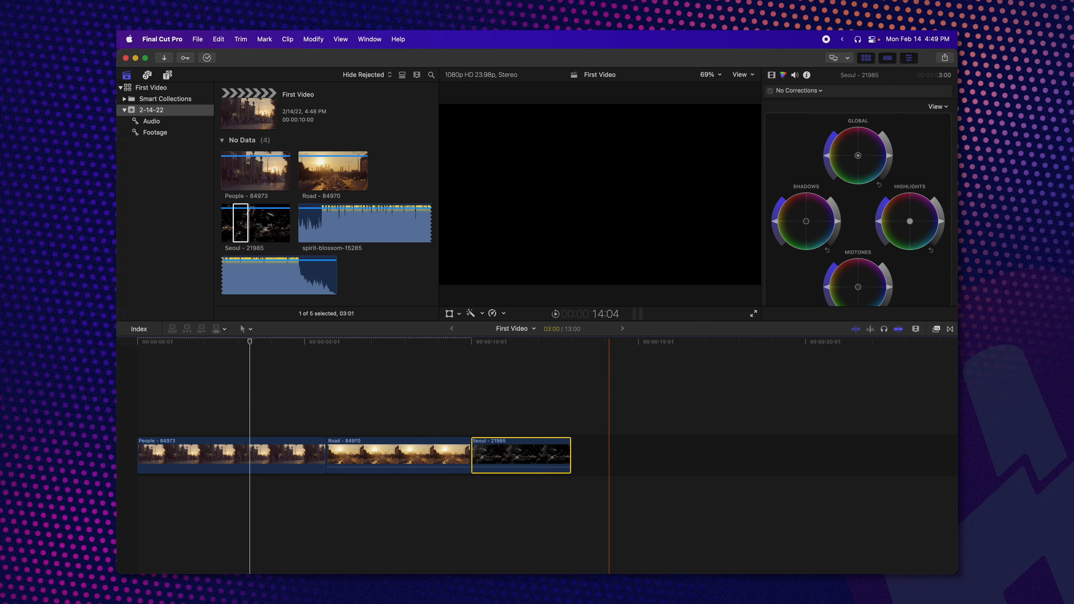
left_click_drag(606, 421, 667, 503)
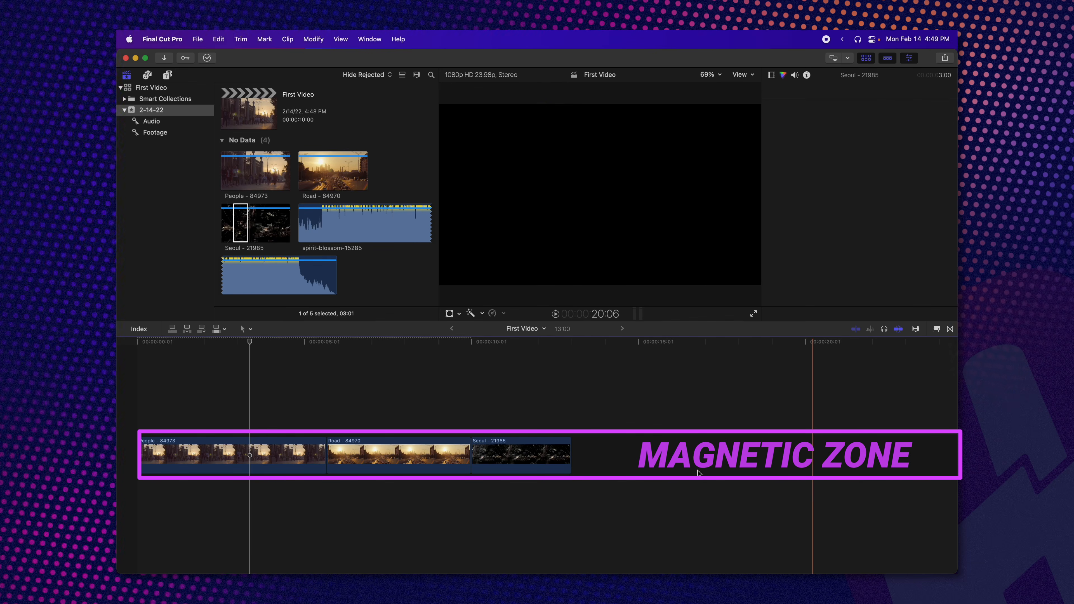
- Lift the Seoul - 21985 clip out of the primary storyline above the Road clip and shift its connection point farther into the clip
left_click_drag(532, 465, 437, 362)
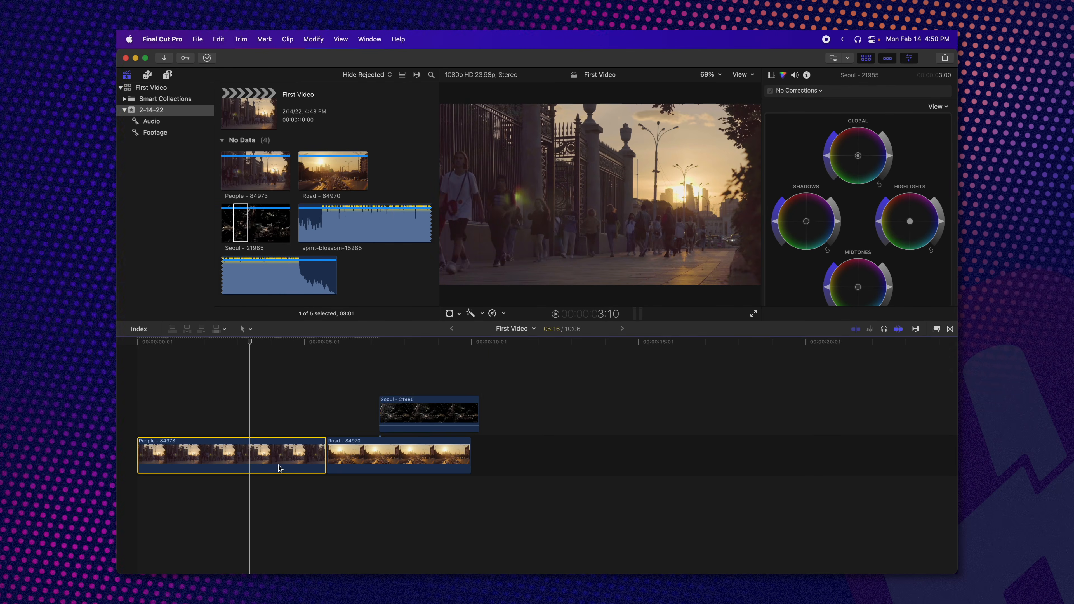
left_click_drag(425, 451, 449, 460)
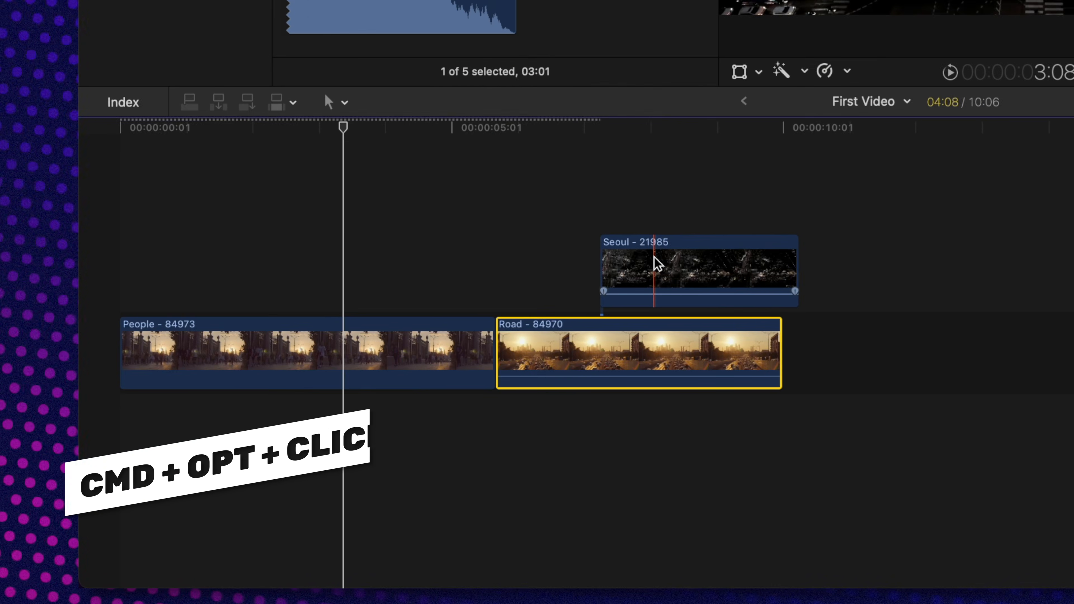
left_click(660, 269, "alt+super")
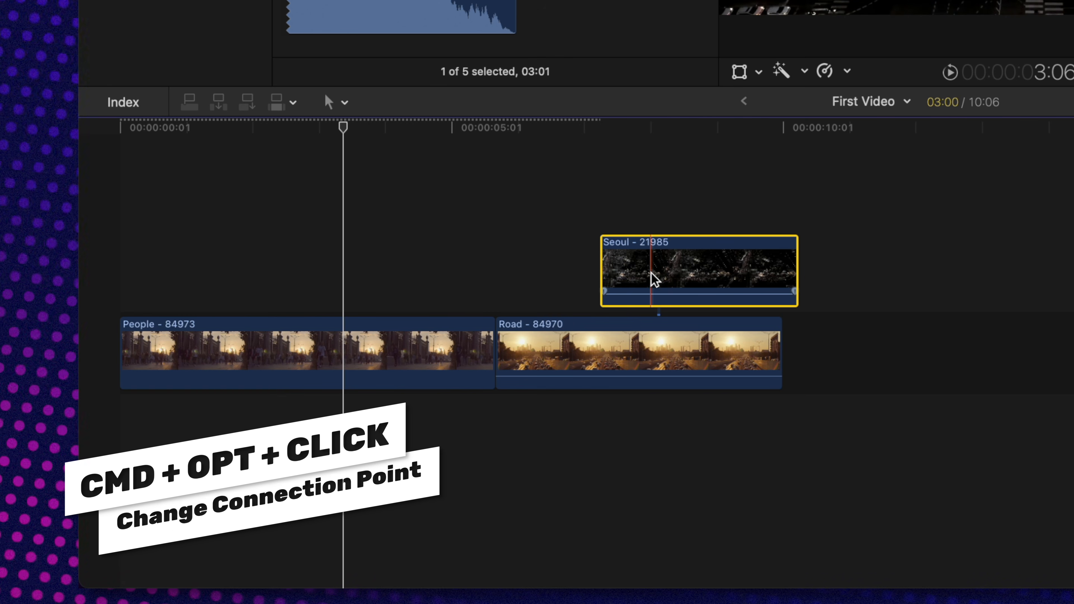
- Align the end of the connected Seoul clip with the end of the Road clip and blade Road just before the connection point
left_click_drag(656, 266, 635, 192)
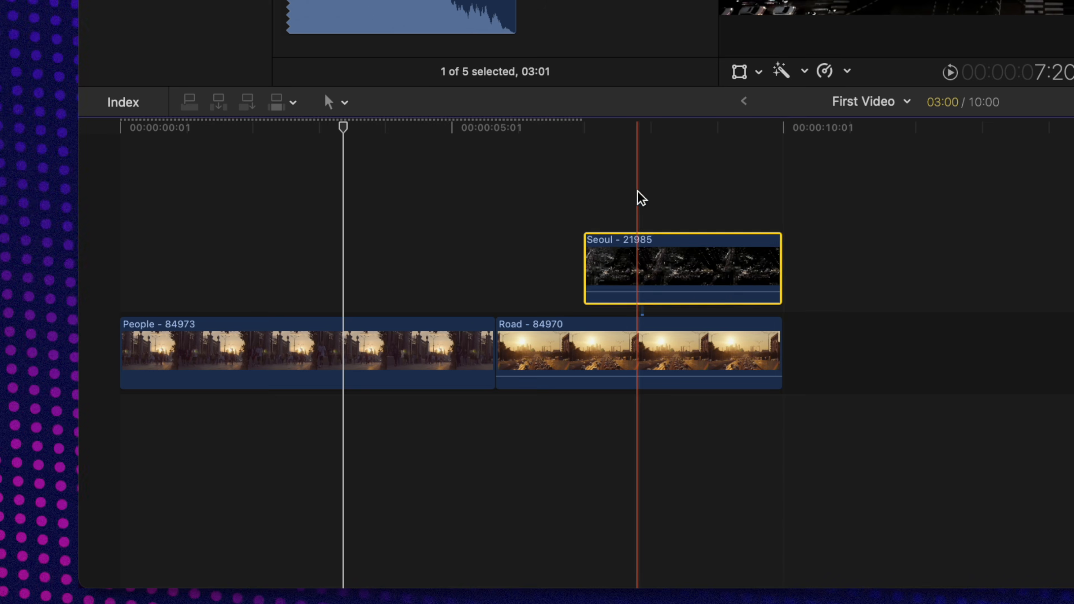
key("b")
left_click(620, 339)
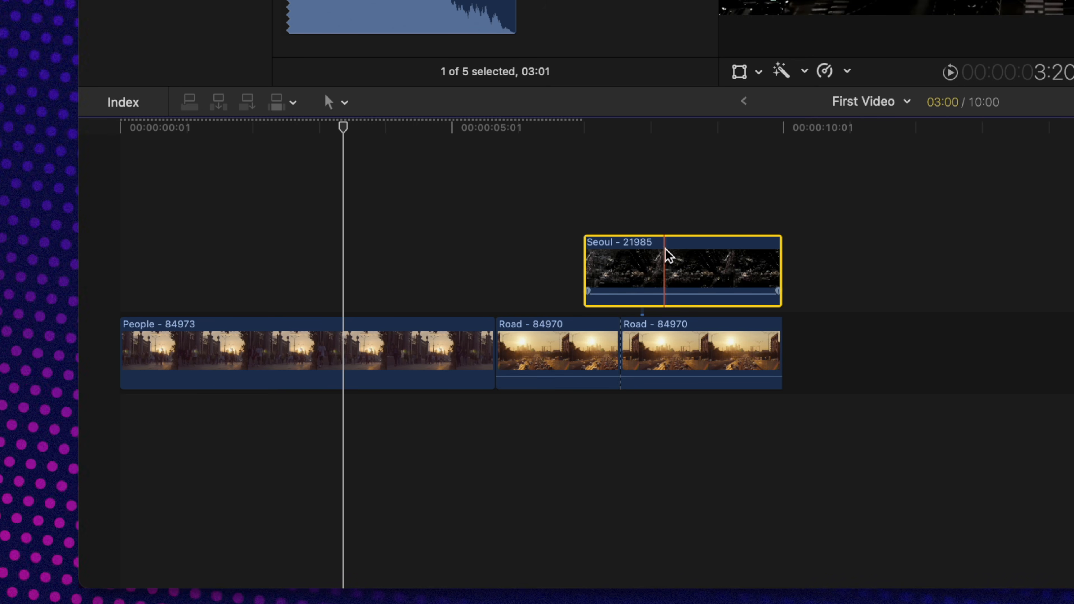
- Move the Seoul clip's connection point onto the first Road segment, near the start of the Seoul clip
left_click(599, 348)
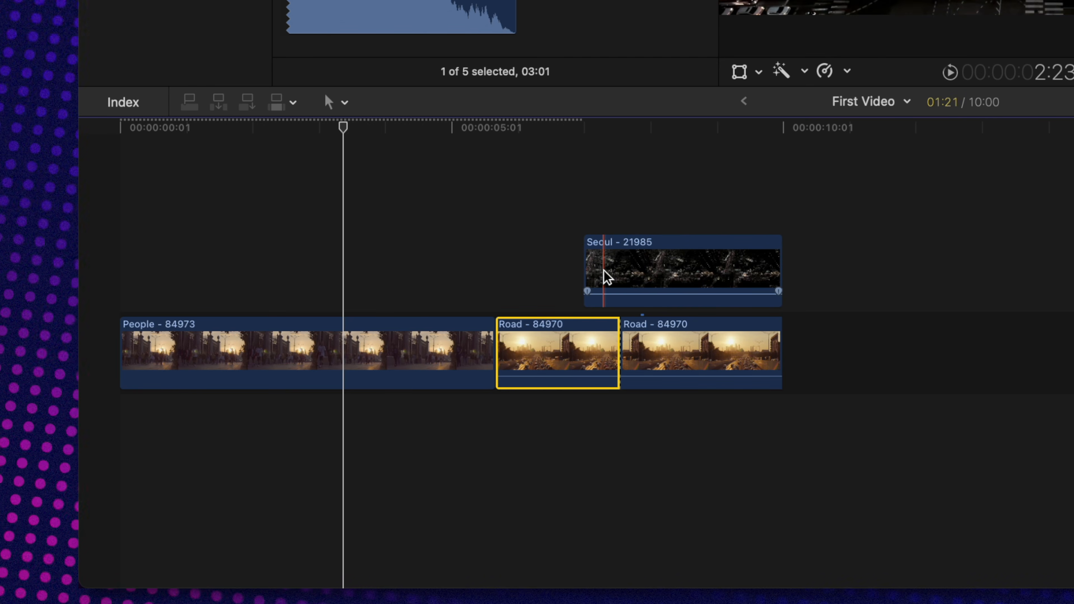
left_click(608, 278)
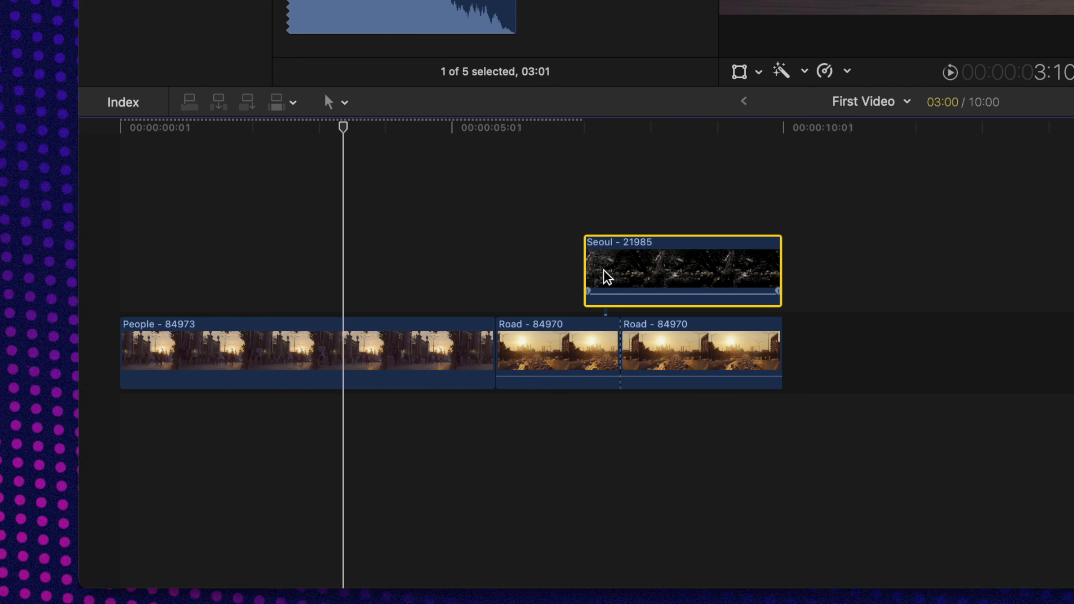
left_click_drag(603, 283, 590, 216)
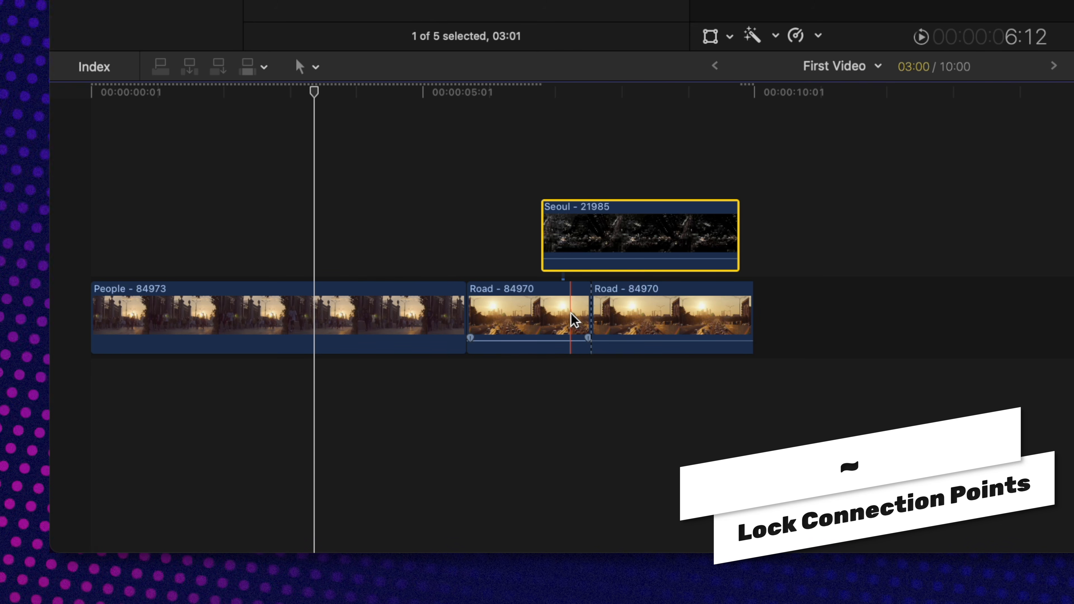
- Swap the two Road segments while overriding the connection so the Seoul clip above keeps its timeline position
key("grave")
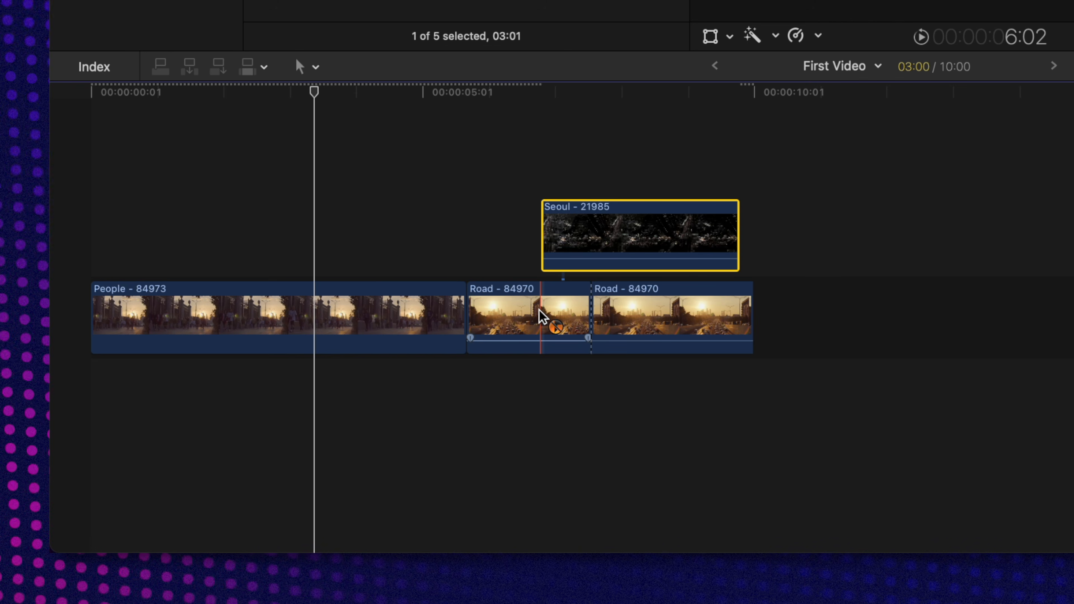
left_click_drag(543, 316, 713, 324)
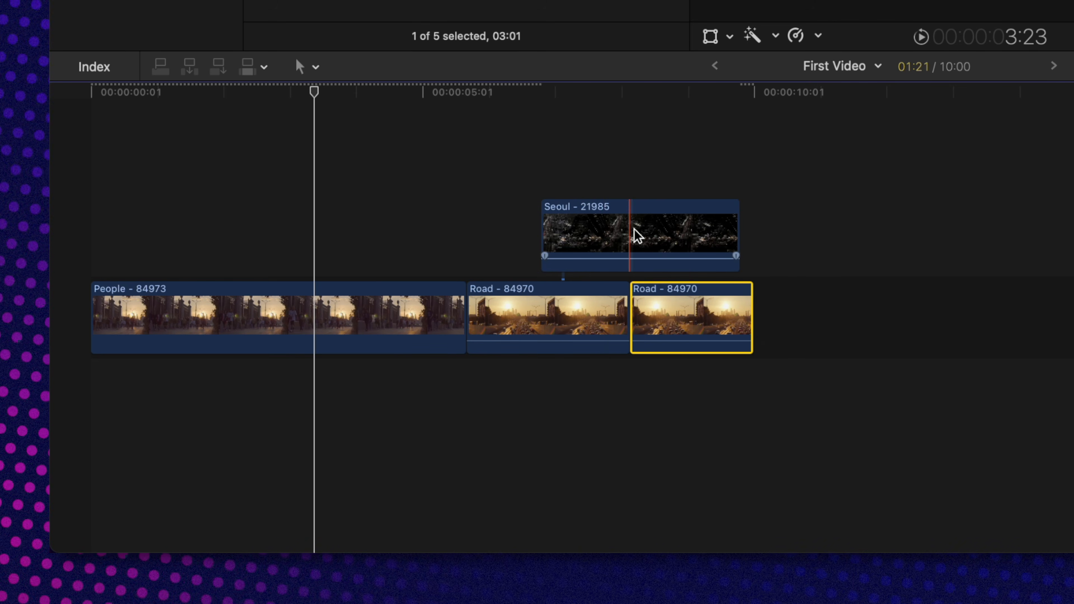
mouse_move(564, 329)
left_mouse_down()
mouse_move(697, 341)
mouse_move(556, 314)
left_mouse_up()
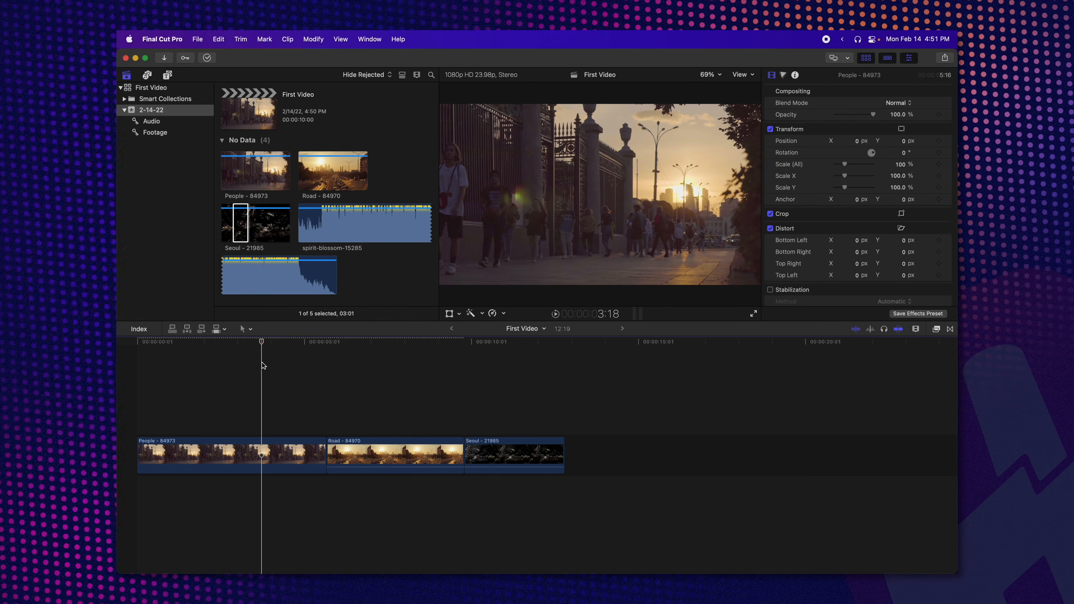
- Place the playhead at 7:22, select the Road clip and browse the installed video effects
left_click_drag(263, 342, 400, 355)
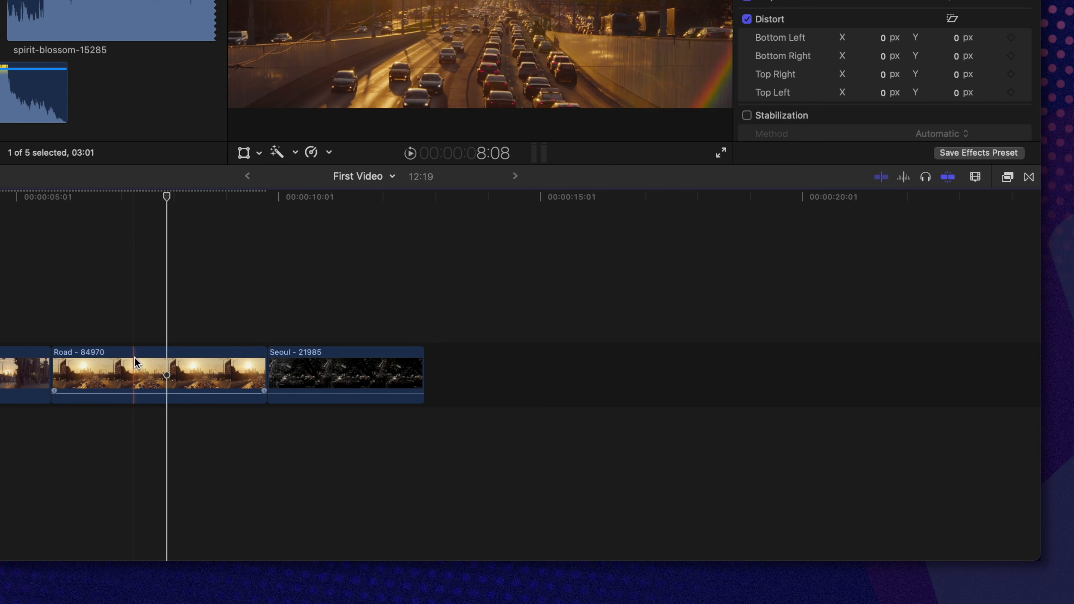
left_click(169, 372)
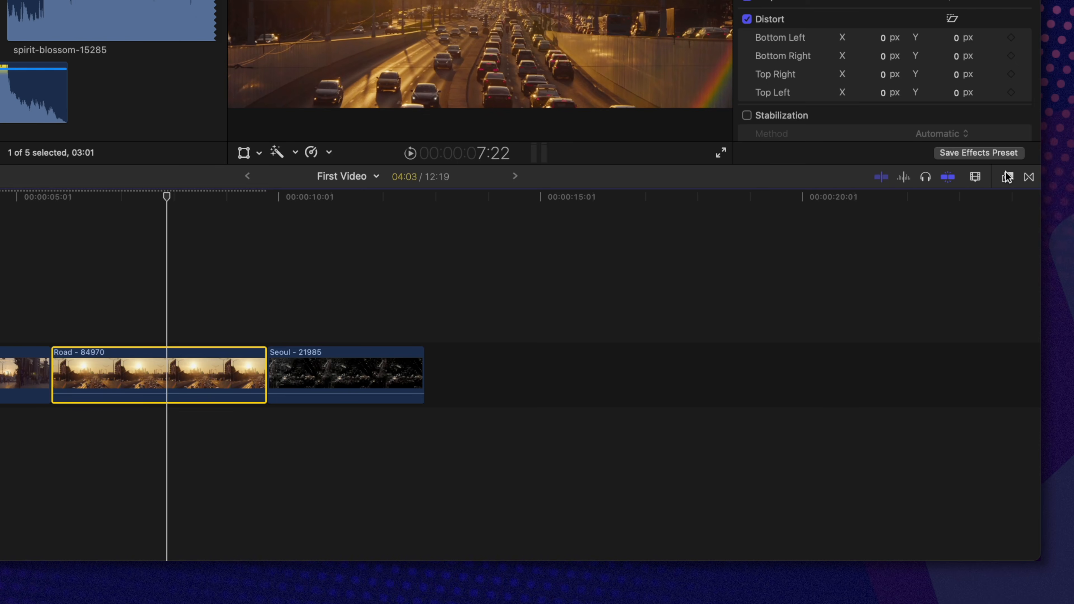
left_click(1008, 178)
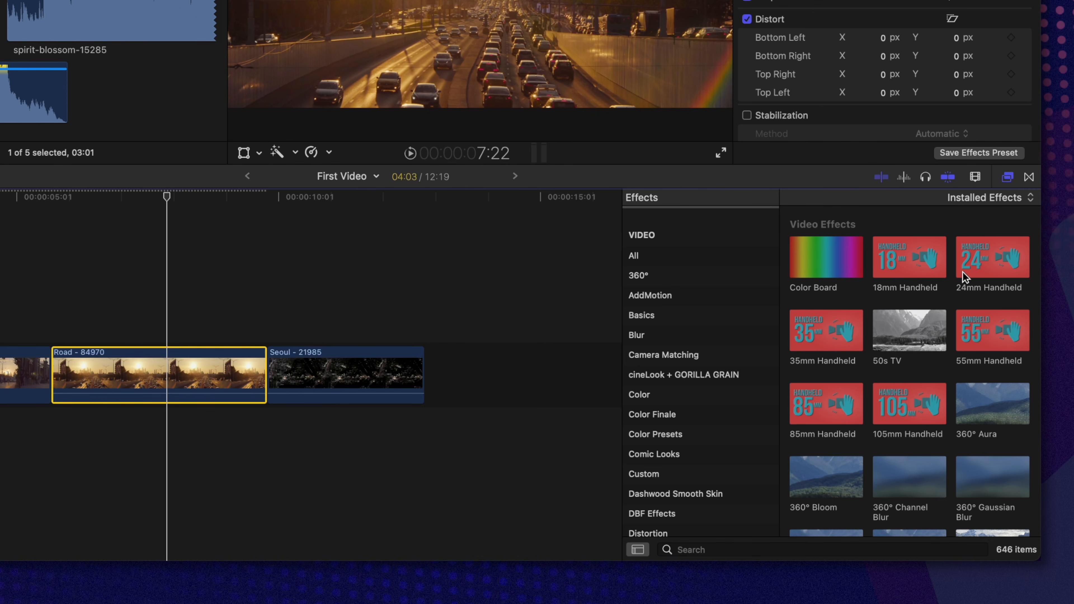
scroll(962, 272, "down", 15)
scroll(960, 275, "up", 15)
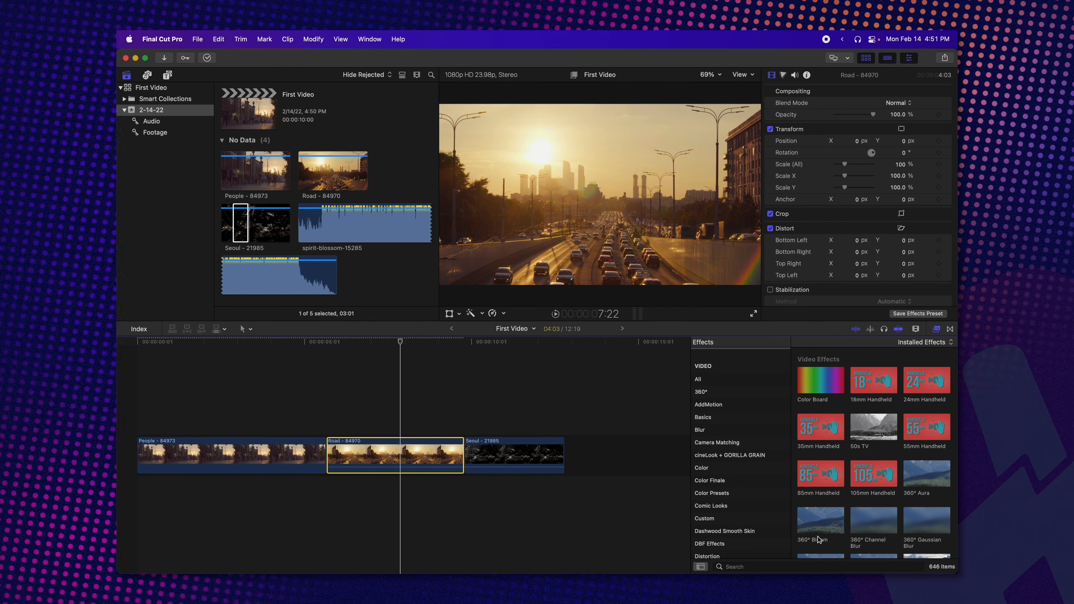
left_click(774, 566)
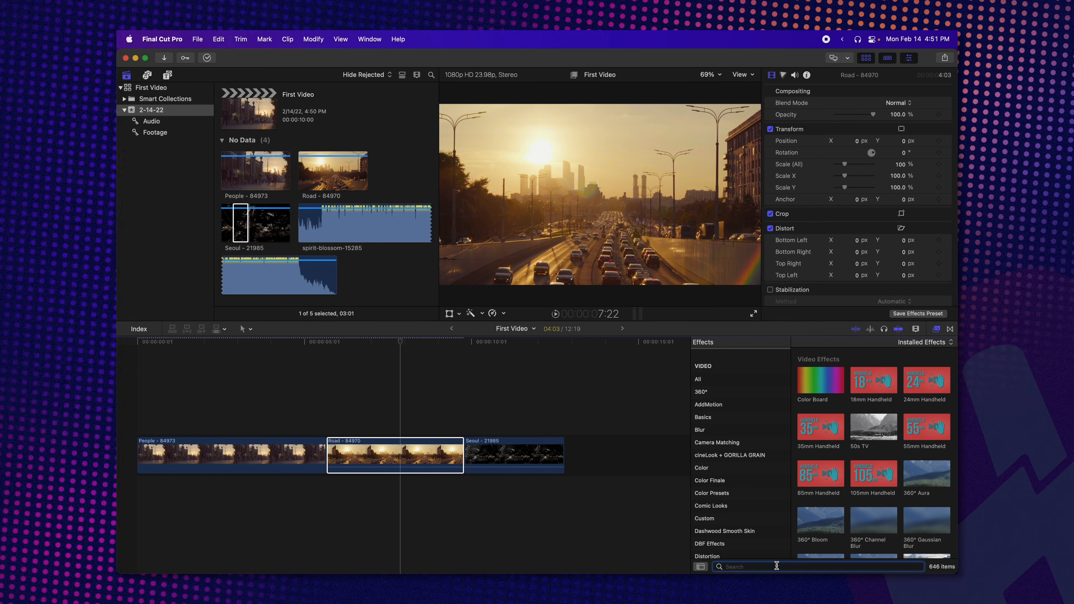
- Apply the Color Board effect to the Road clip and open its color controls
double_click(824, 377)
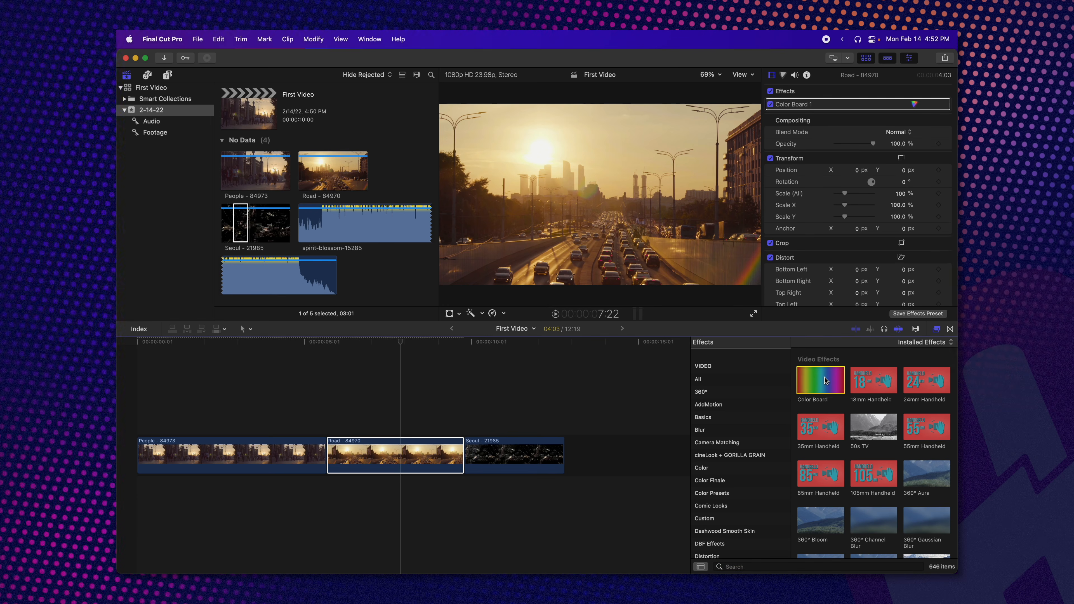
left_click_drag(825, 380, 398, 457)
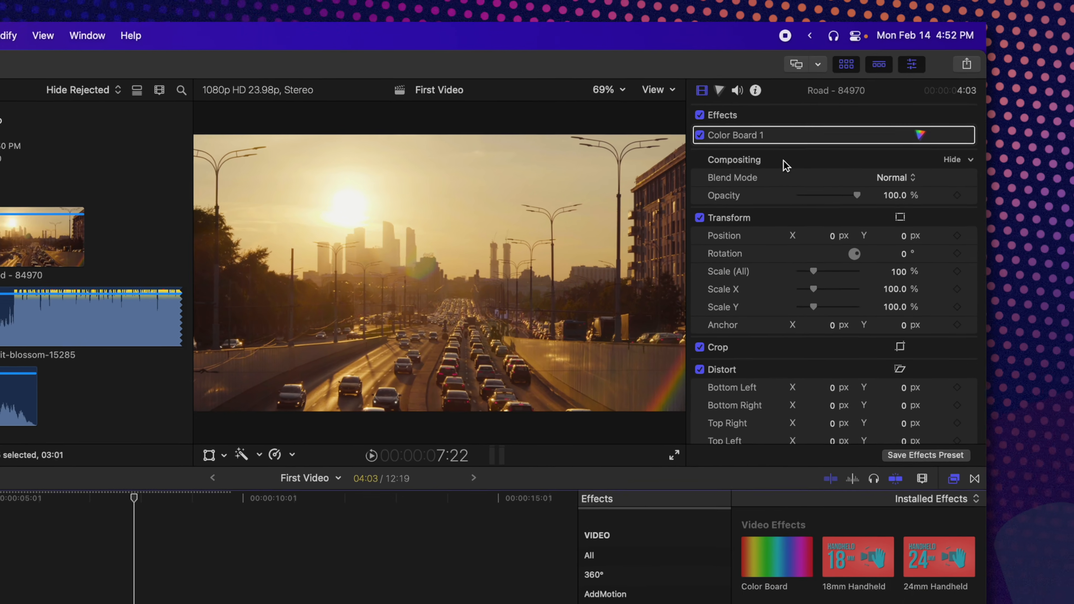
left_click(921, 138)
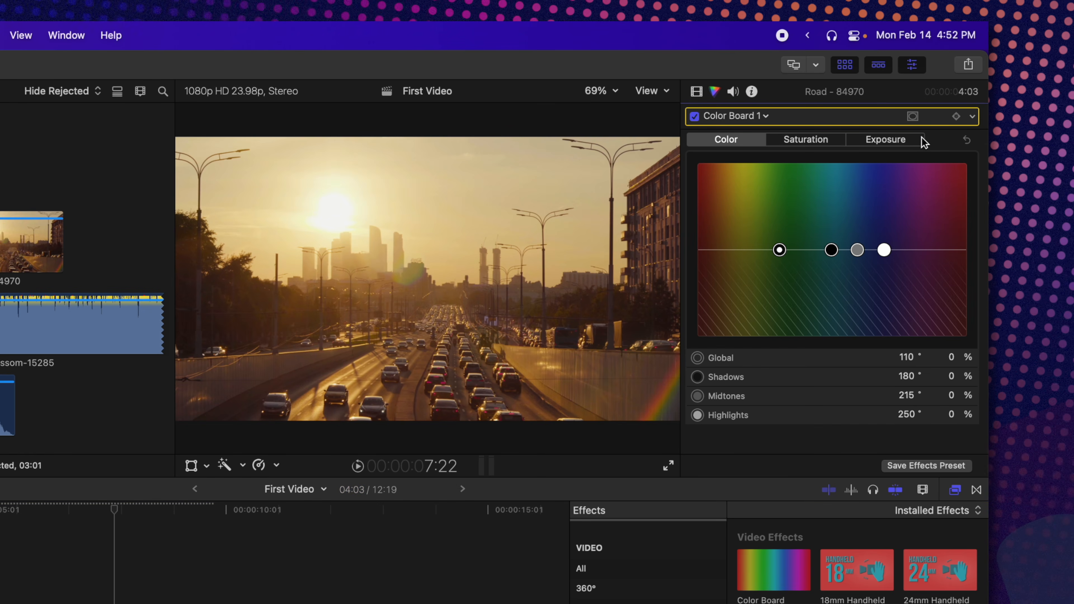
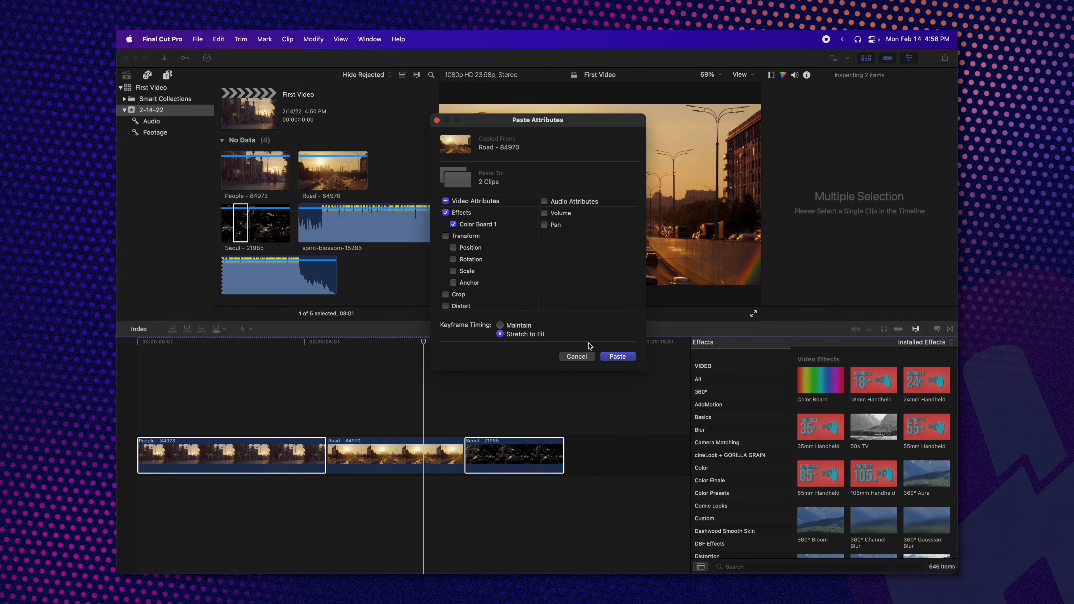
- Paste the Road clip's Color Board 1 effect onto the People and Seoul clips and adjust the exposure shadows on Seoul
left_click(617, 357)
left_click_drag(424, 343, 493, 347)
left_click(356, 360)
left_click(520, 461)
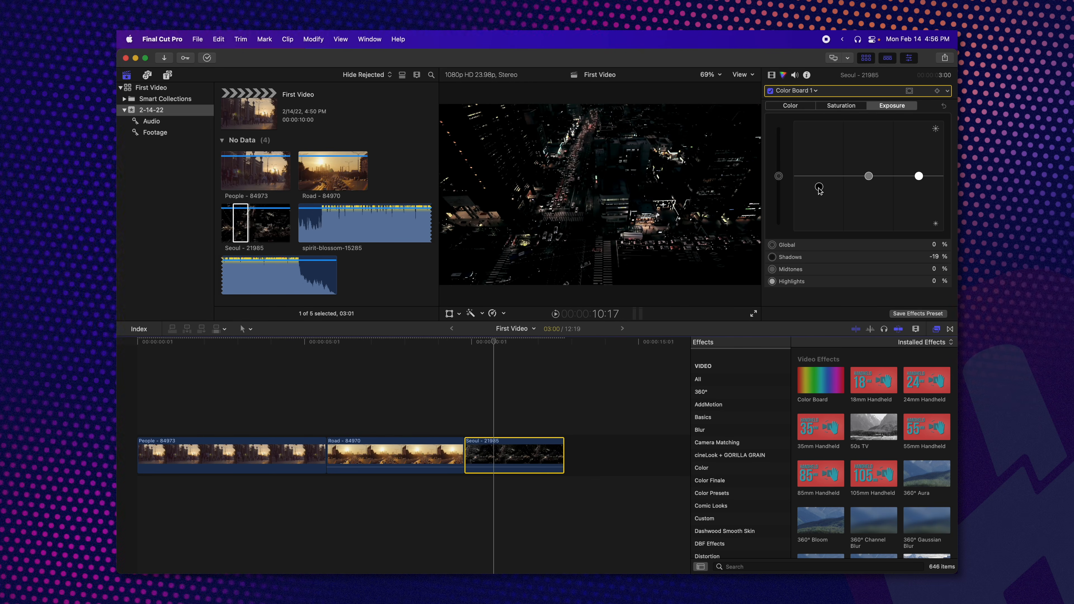
left_click_drag(819, 190, 818, 182)
- Place the playhead at 2:13 in the People clip and adjust the shadows exposure of its color board
left_click(220, 342)
left_click(222, 453)
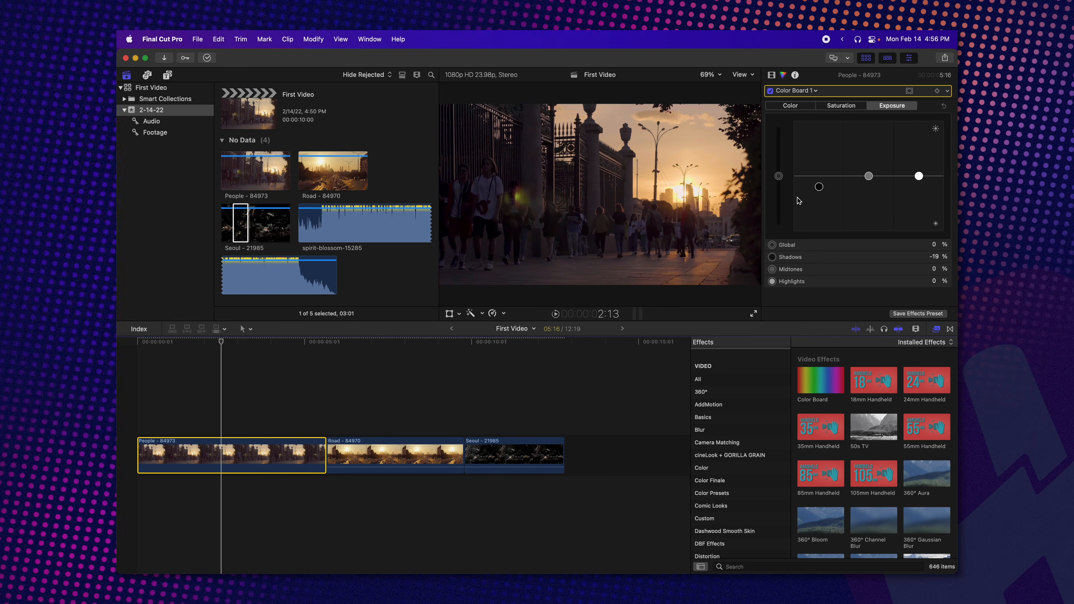
left_click_drag(819, 187, 818, 193)
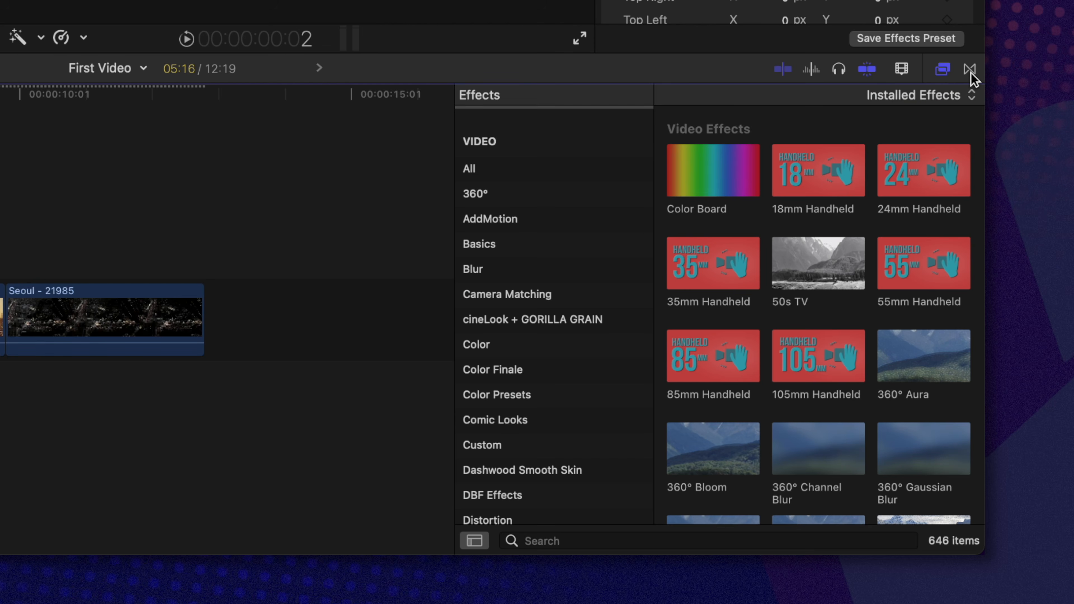
- Browse the installed transitions and add a Cross Dissolve between the People and Road clips
left_click(969, 69)
scroll(823, 280, "down", 20)
scroll(822, 281, "up", 18)
scroll(819, 284, "up", 5)
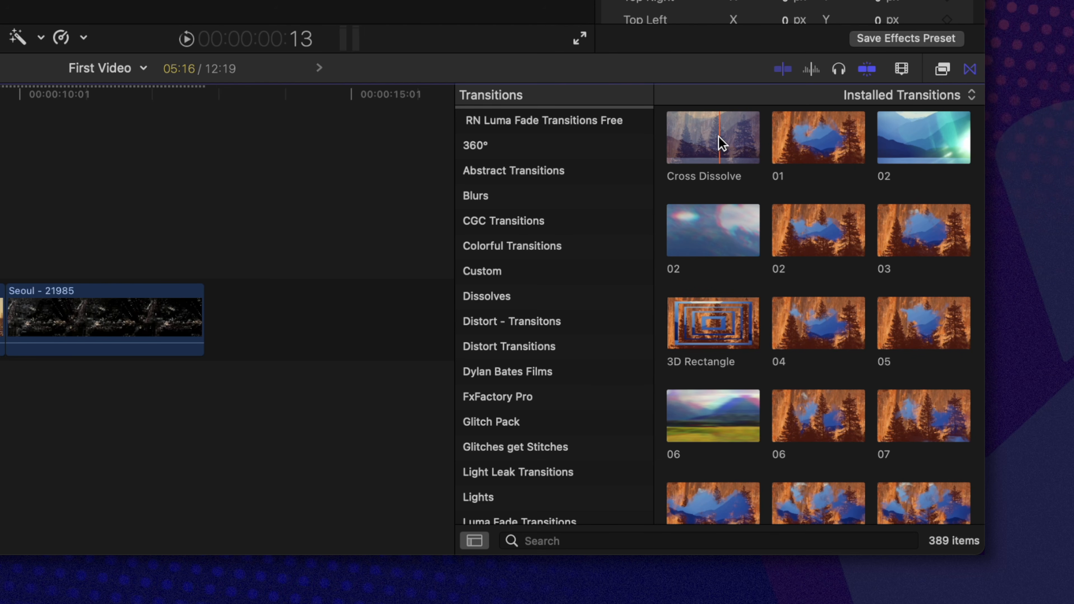
left_click_drag(724, 142, 321, 450)
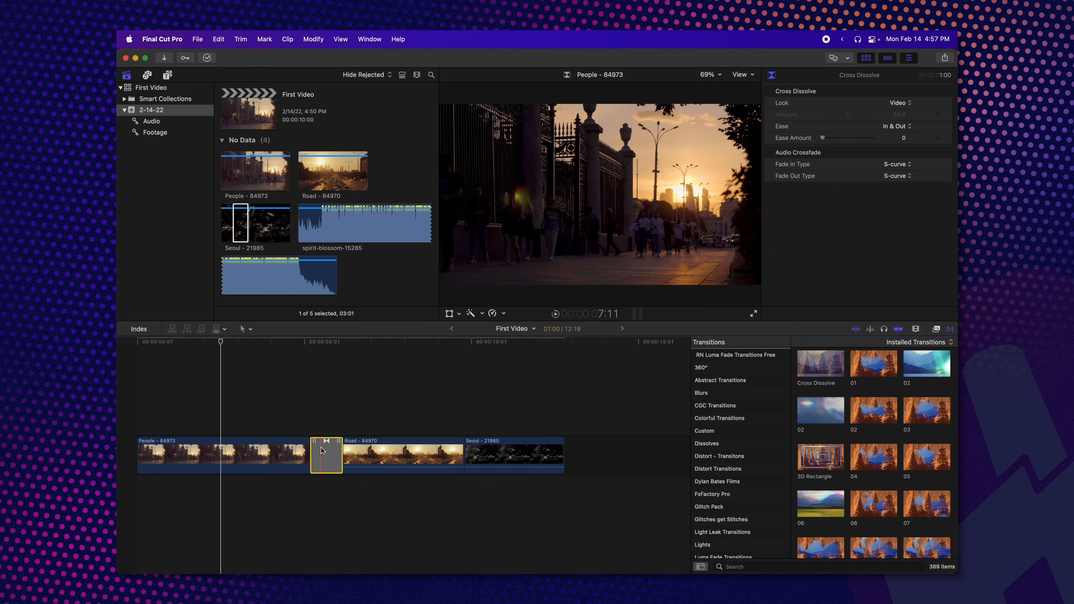
- Delete the cross dissolve and apply the default transition at the edit point between People and Road
key("Delete")
left_click(329, 450)
key("super+t")
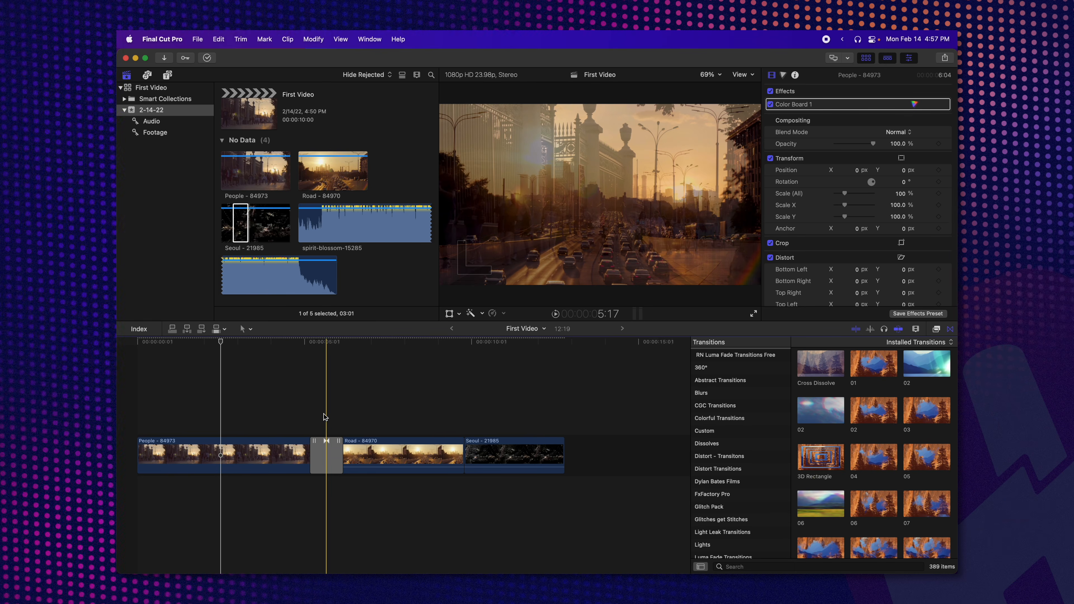
- Ripple-trim the end of the People clip from within the cross dissolve to make it about 10 frames longer
left_click(323, 451)
key("super+equal")
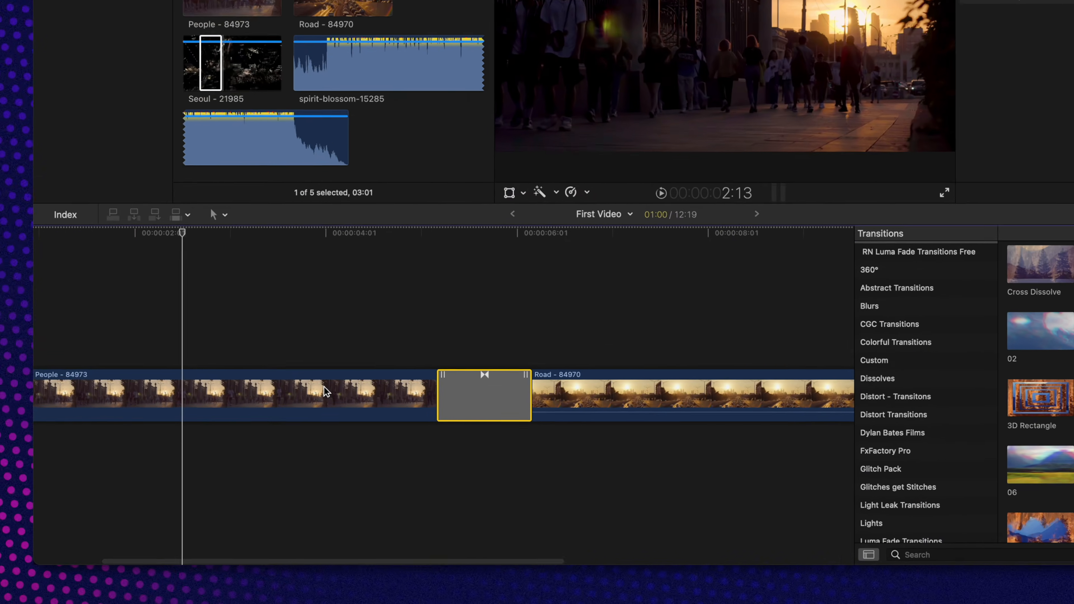
key("super+equal")
scroll(324, 391, "right", 9)
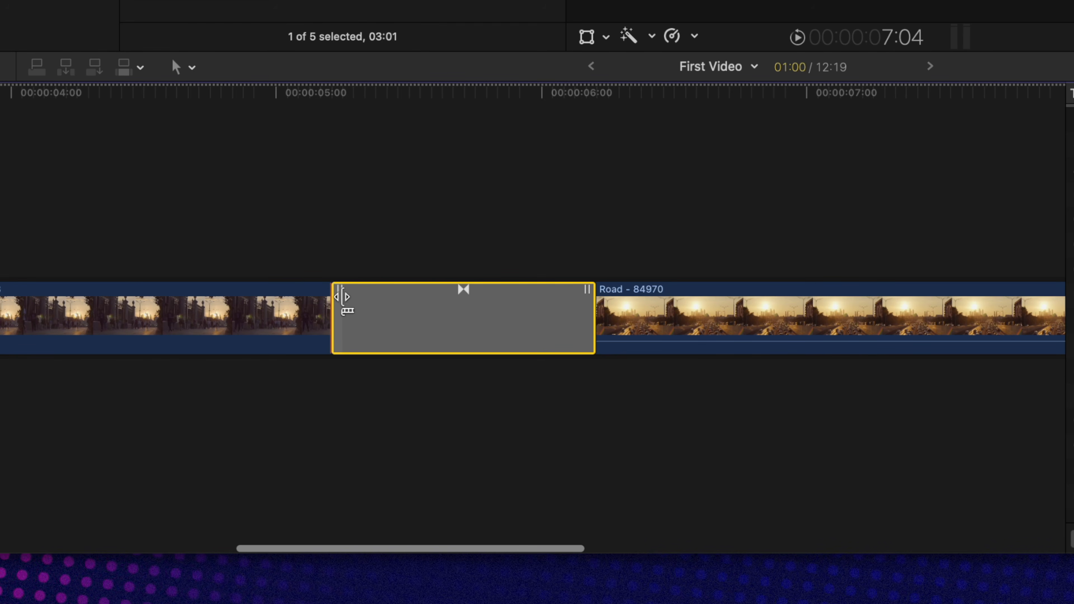
mouse_move(588, 303)
left_mouse_down()
mouse_move(622, 305)
mouse_move(587, 293)
left_mouse_up()
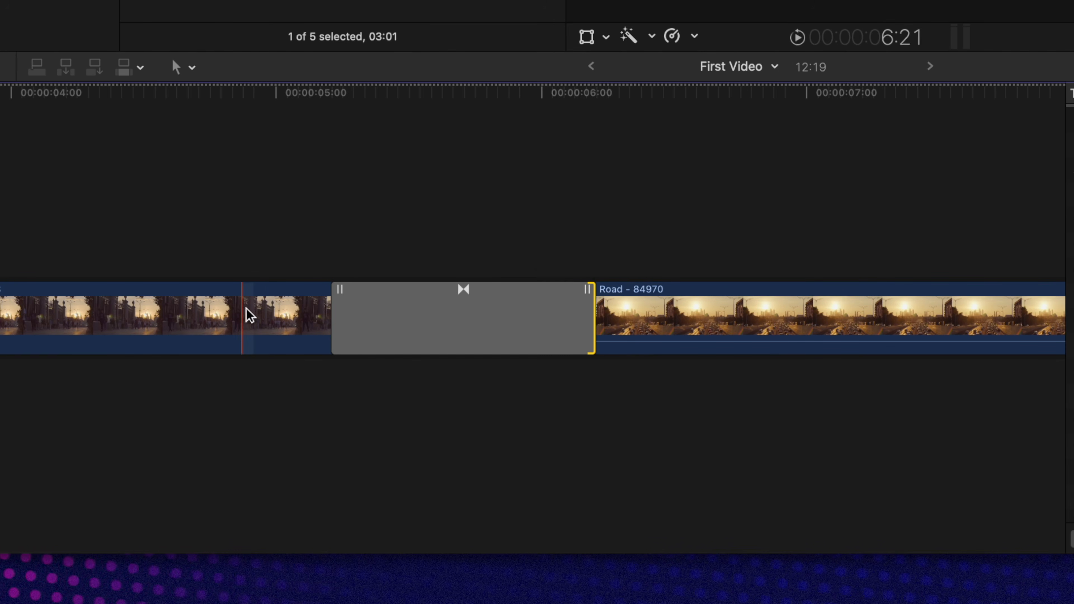
left_click(289, 308)
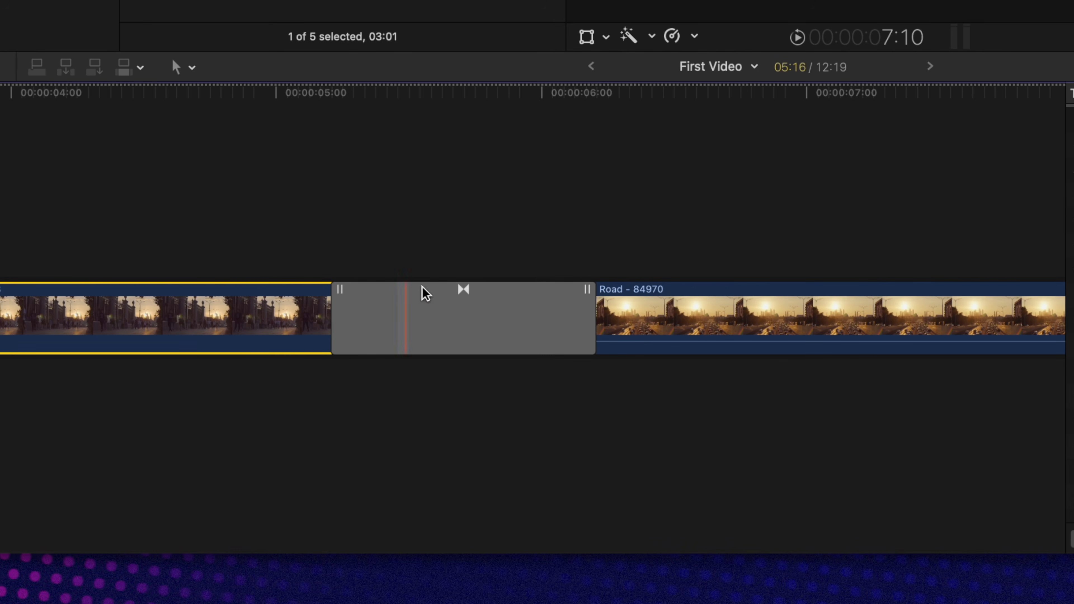
left_click_drag(588, 304, 698, 296)
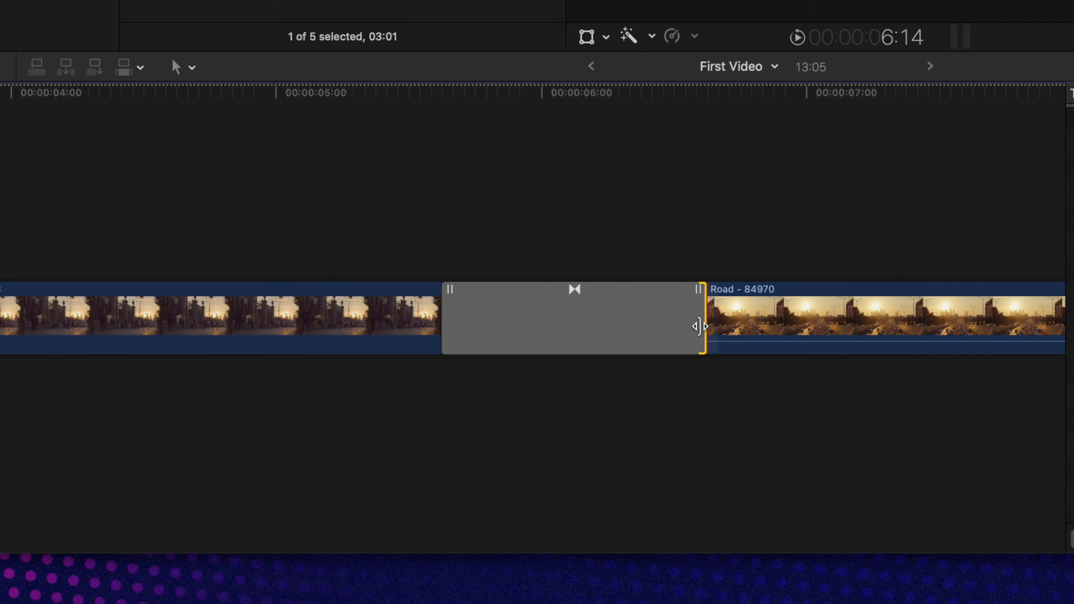
- Roll the People–Road edit point earlier beneath the cross dissolve and lengthen the transition to 1:09
left_click_drag(699, 326, 596, 334)
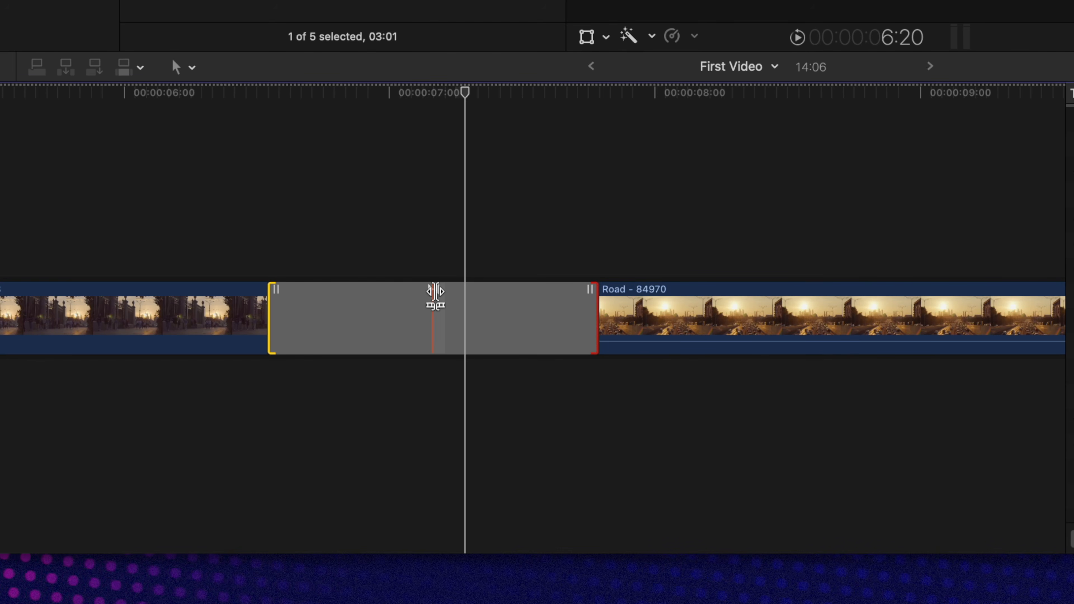
left_click_drag(433, 292, 334, 293)
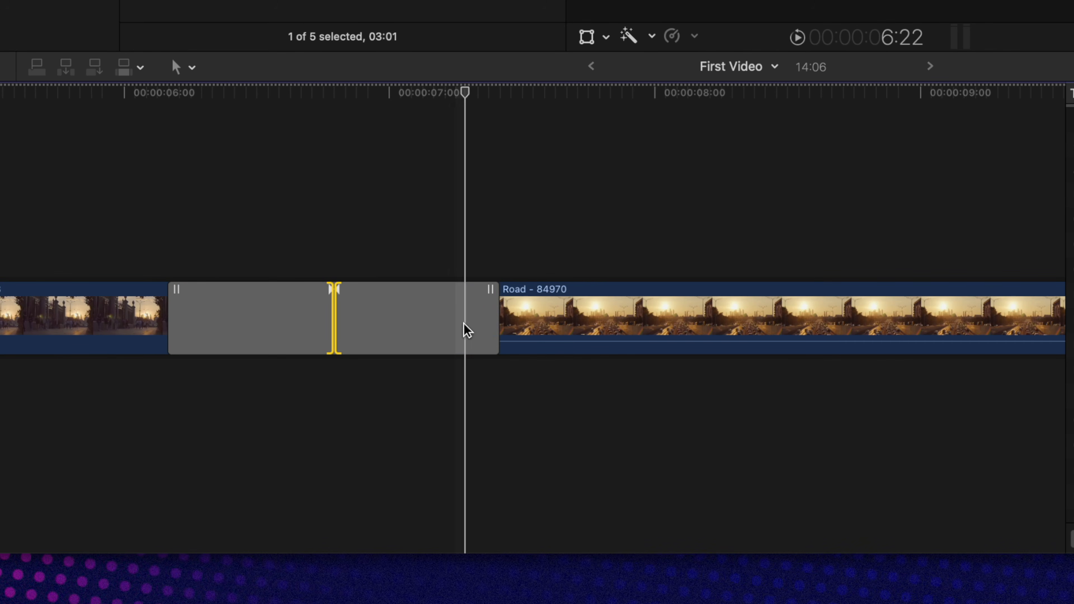
mouse_move(495, 316)
left_mouse_down()
mouse_move(455, 317)
mouse_move(504, 317)
left_mouse_up()
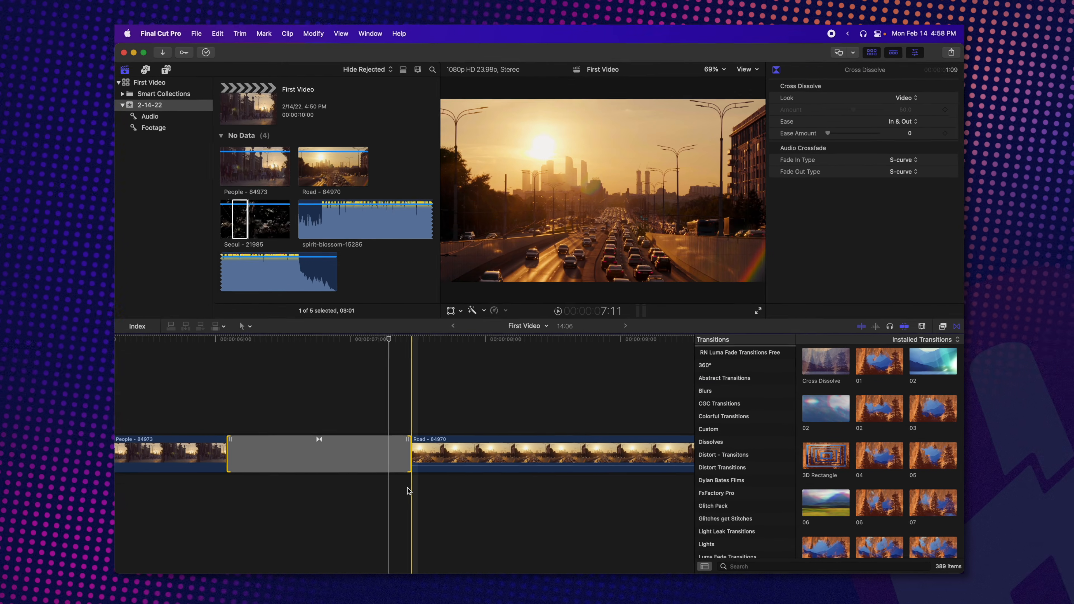
scroll(849, 421, "down", 5)
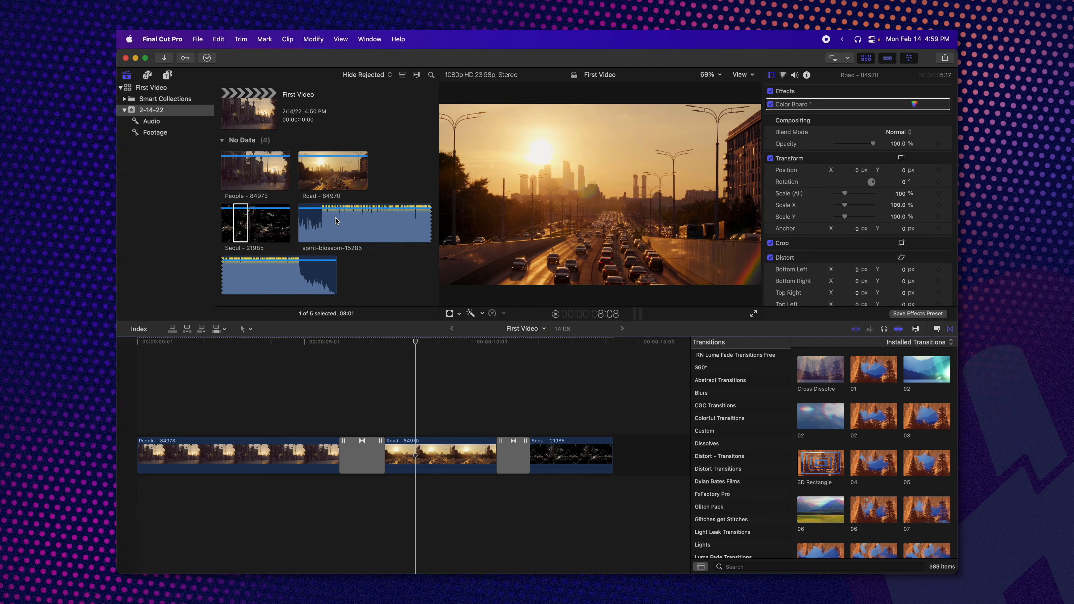
- Connect the whole spirit-blossom-15285 audio clip beneath the primary storyline from the start of the timeline
left_click(332, 228)
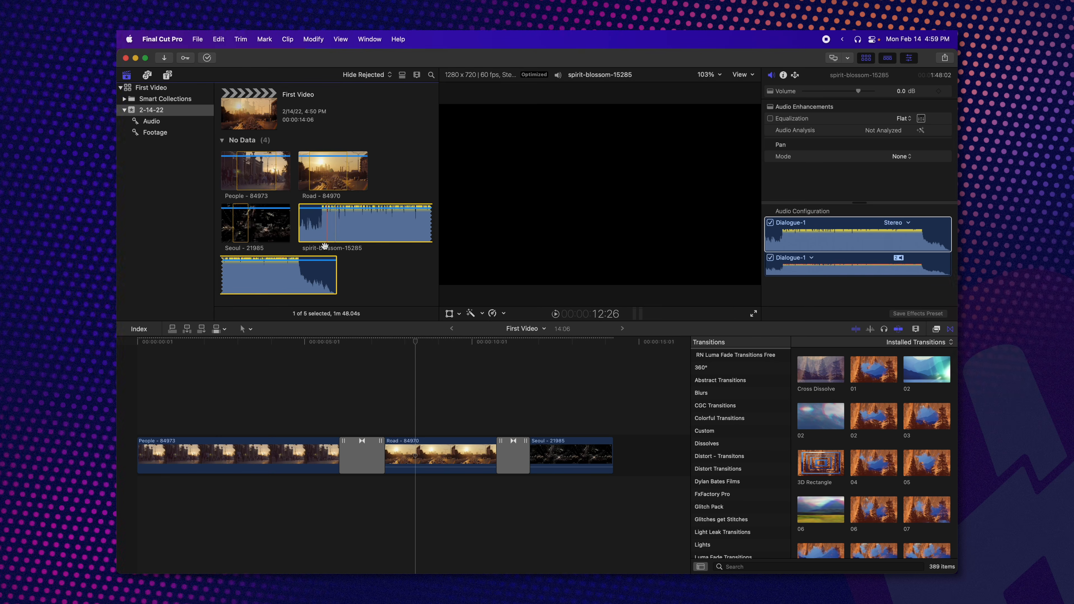
left_click_drag(311, 295, 163, 488)
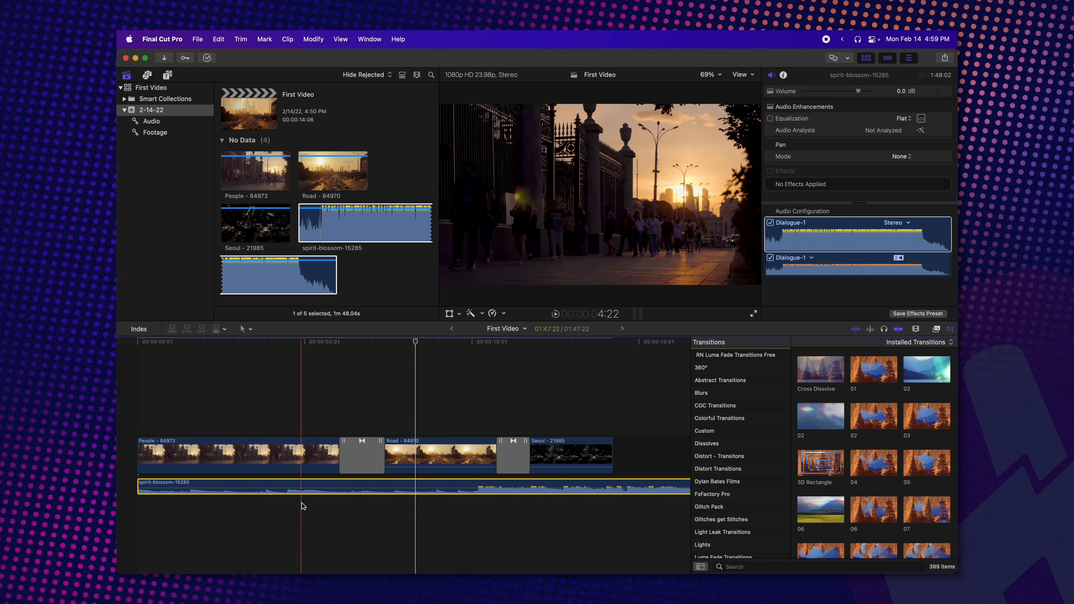
left_click_drag(216, 488, 180, 510)
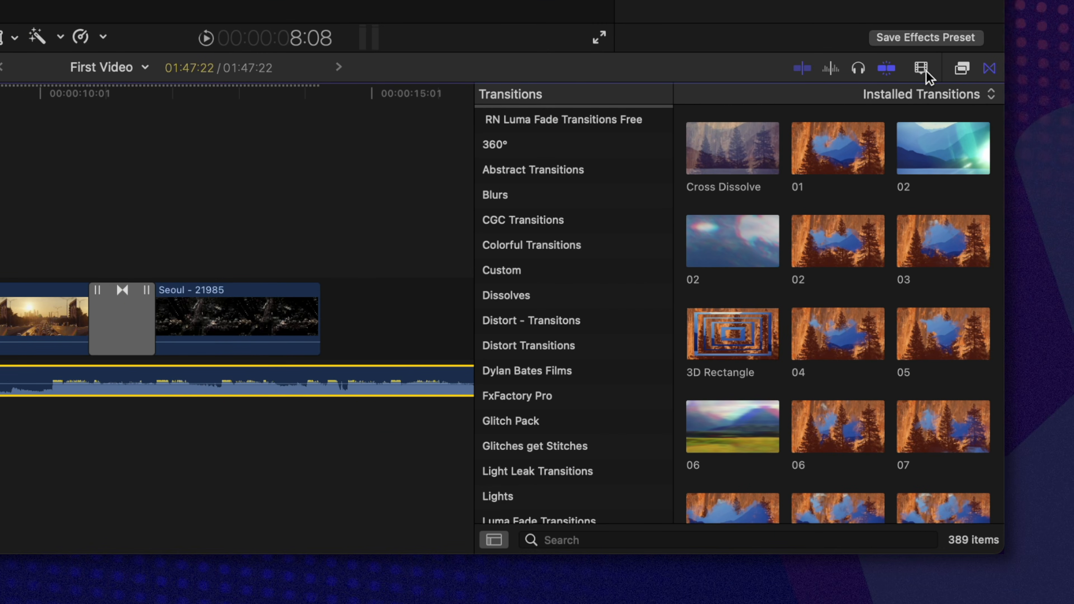
- Zoom the timeline out and change its clip appearance to show larger audio waveforms and taller clips
left_click(922, 69)
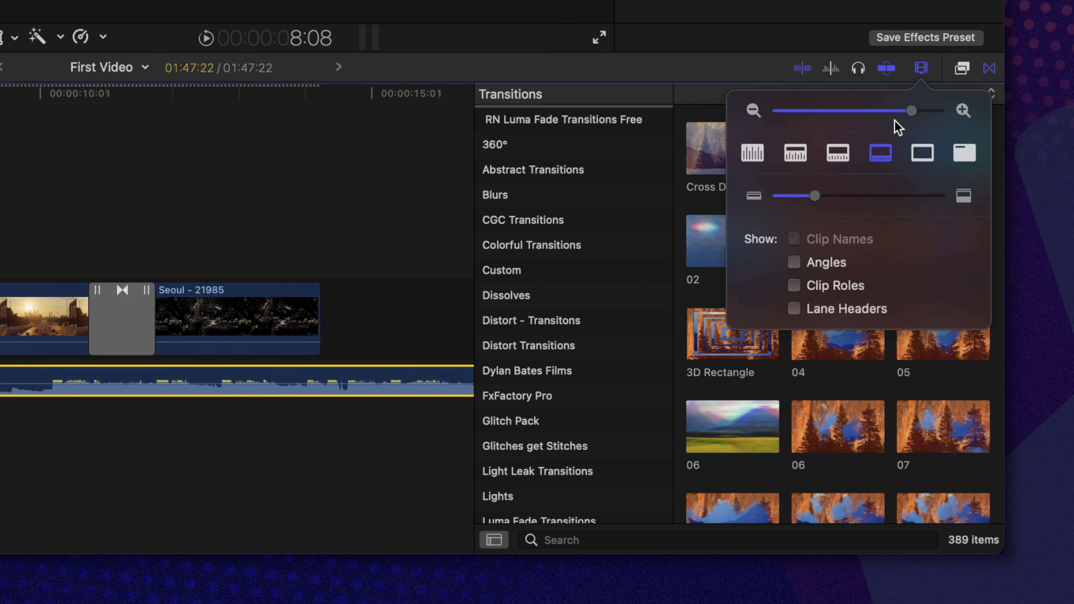
mouse_move(909, 112)
left_mouse_down()
mouse_move(859, 113)
mouse_move(893, 112)
left_mouse_up()
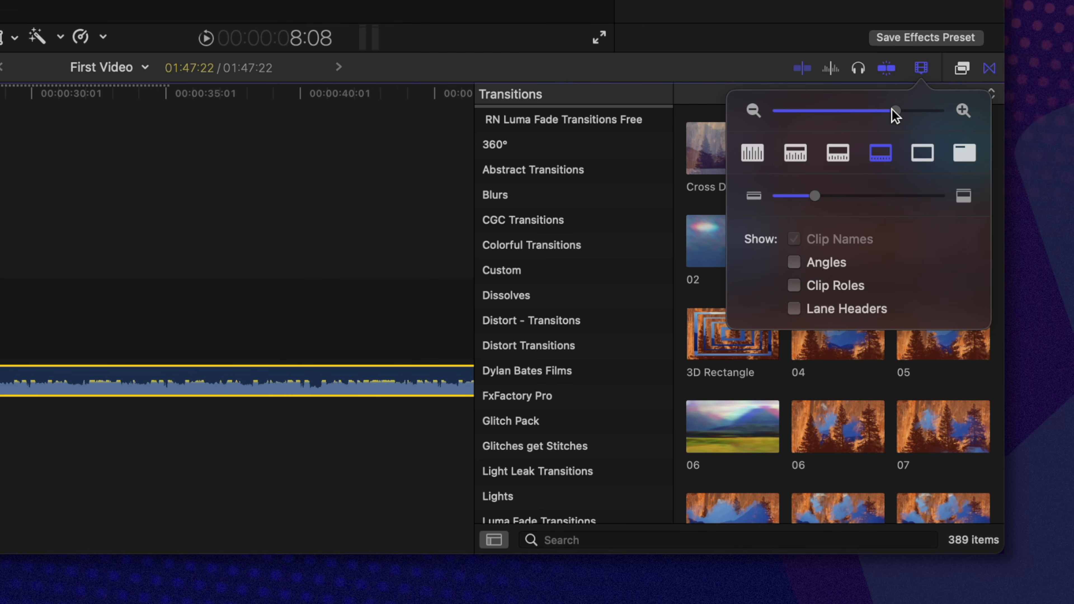
left_click(789, 154)
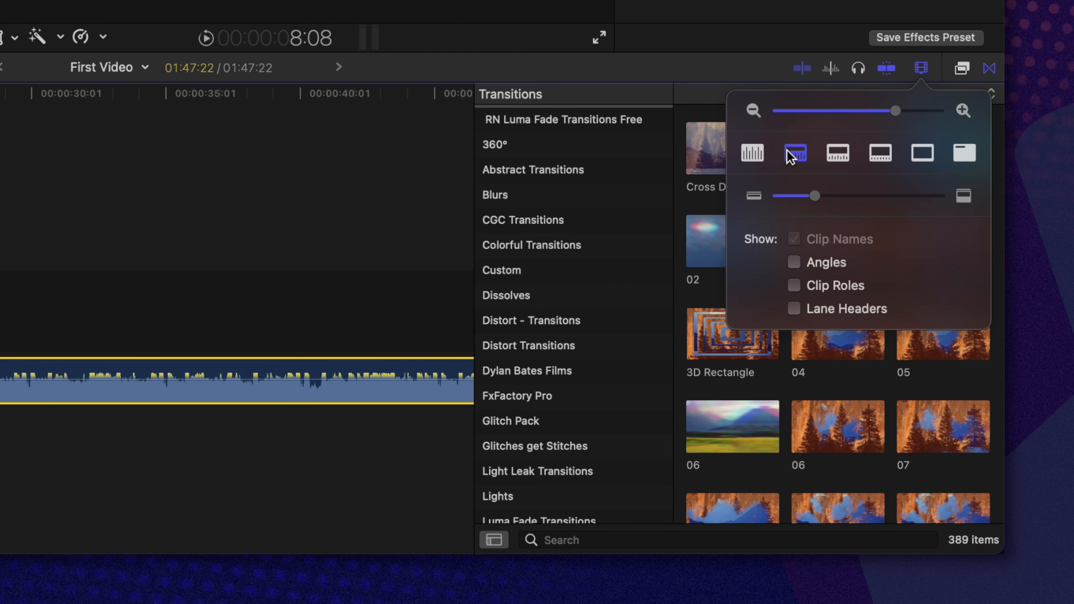
left_click_drag(821, 195, 861, 195)
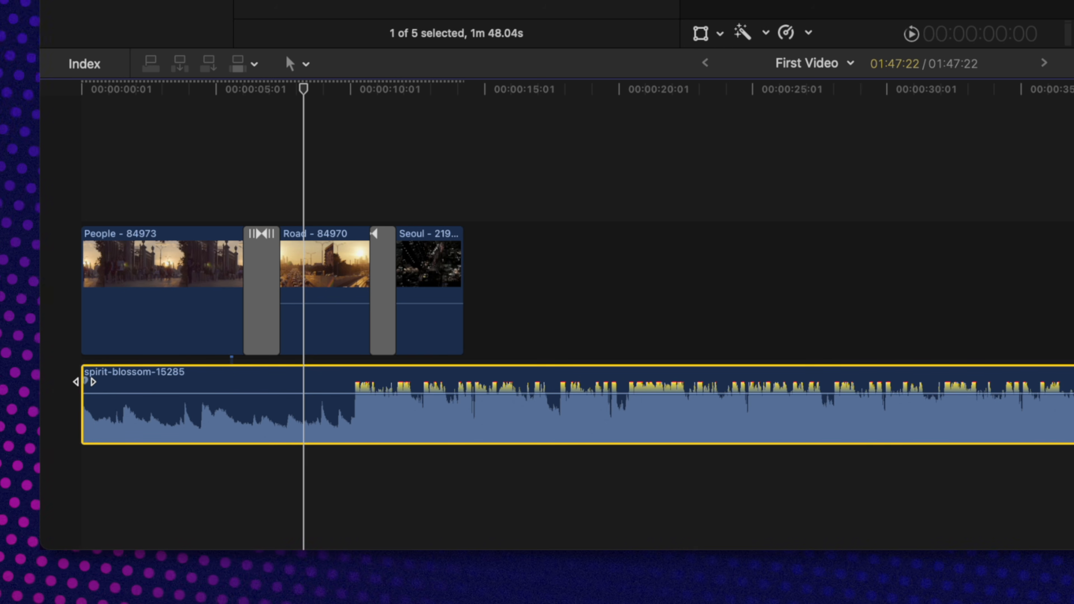
- Fade in the start of the spirit-blossom-15285 audio over about 5 seconds with an S-curve fade shape
left_click_drag(93, 382, 228, 382)
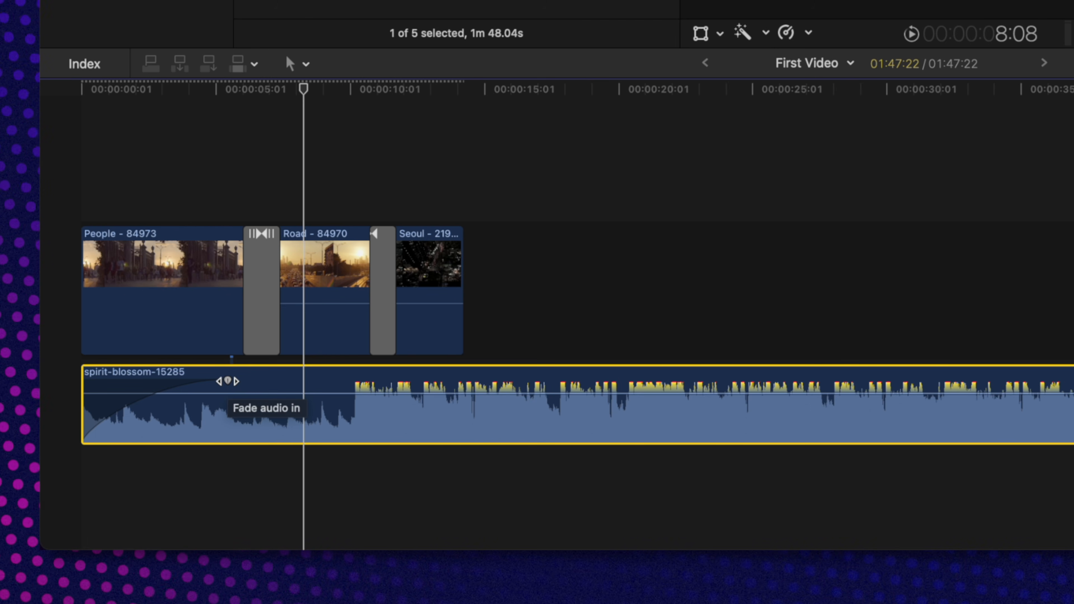
right_click(227, 381)
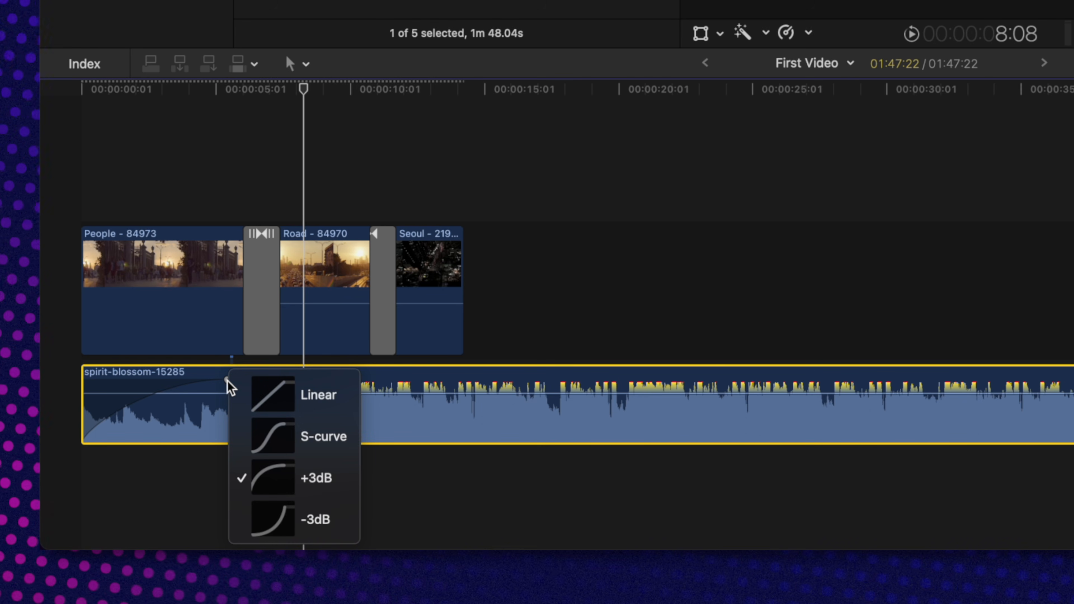
left_click(296, 436)
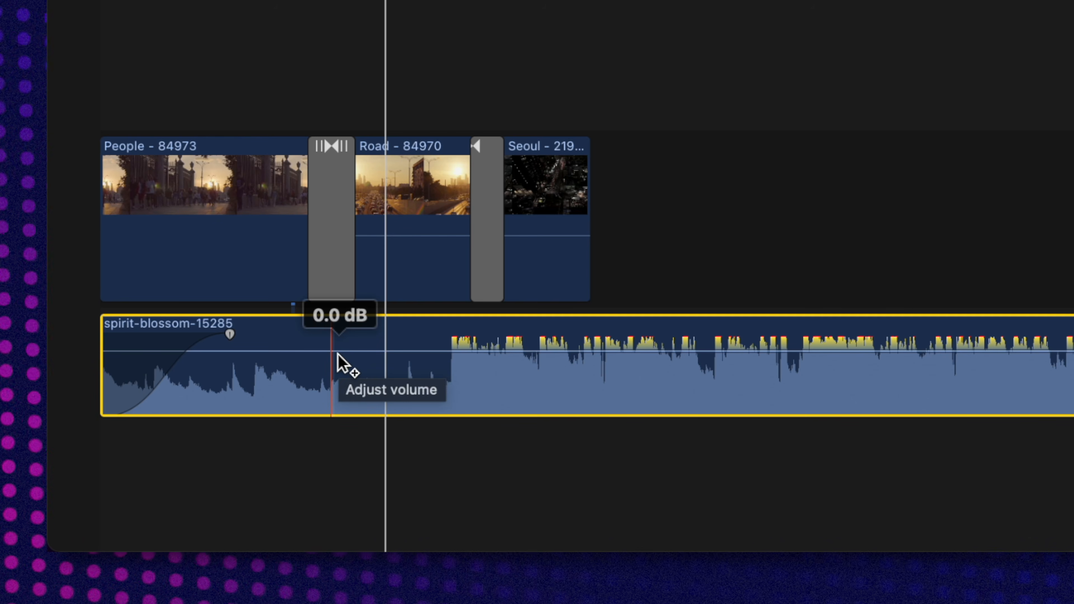
- Add four volume keyframes to the music beneath the Road clip and lower the section between the inner two to -10 dB
left_click(340, 351, "alt")
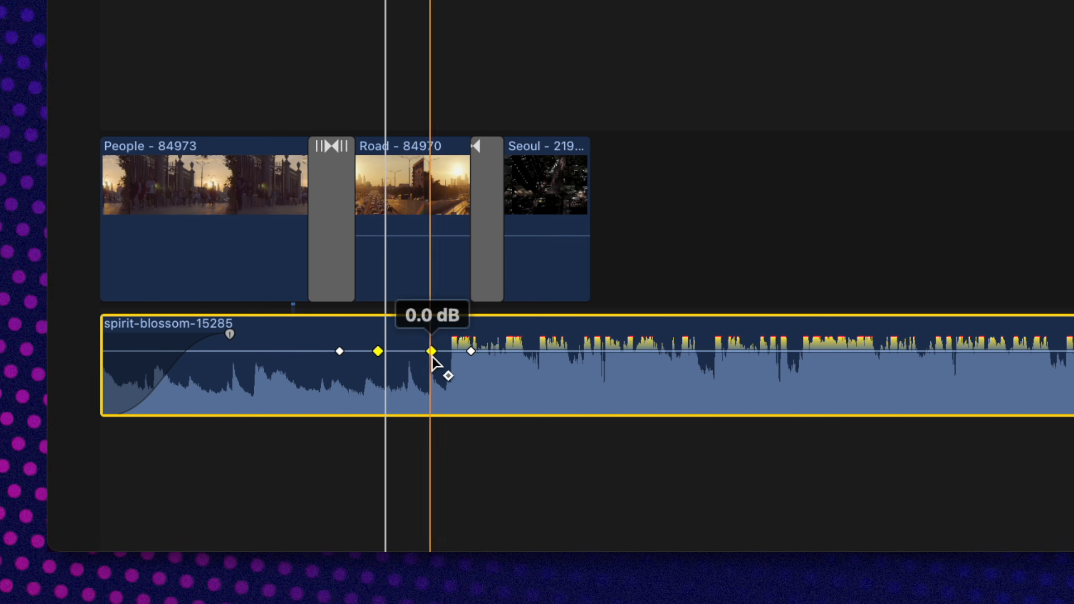
left_click_drag(434, 355, 430, 366)
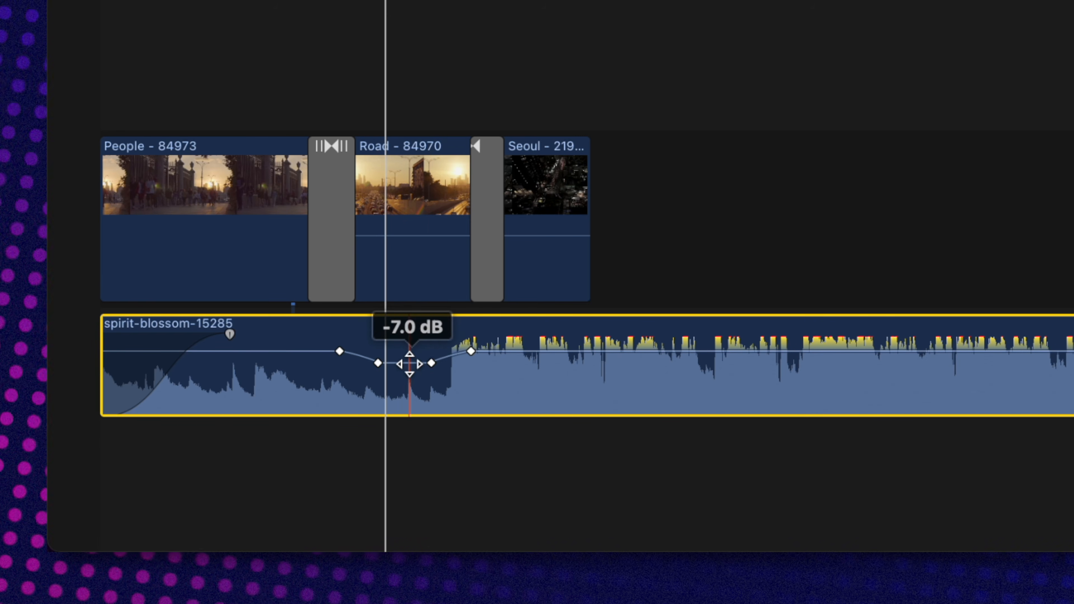
left_click_drag(408, 367, 405, 372)
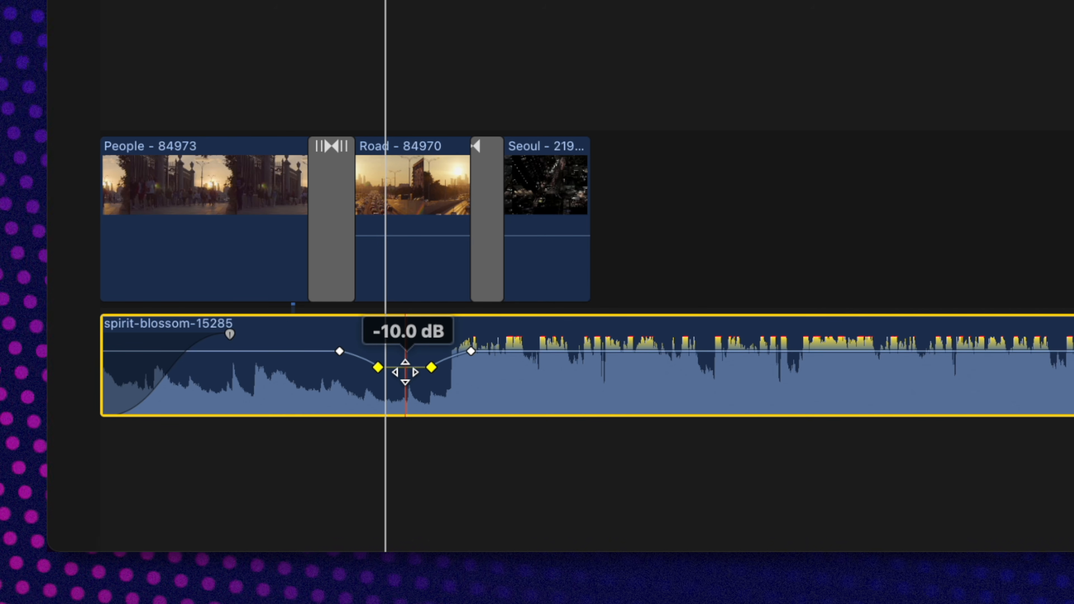
- Spread the four music volume keyframes outward in time so the quieter section and both of its ramps last longer
left_click_drag(469, 351, 727, 351)
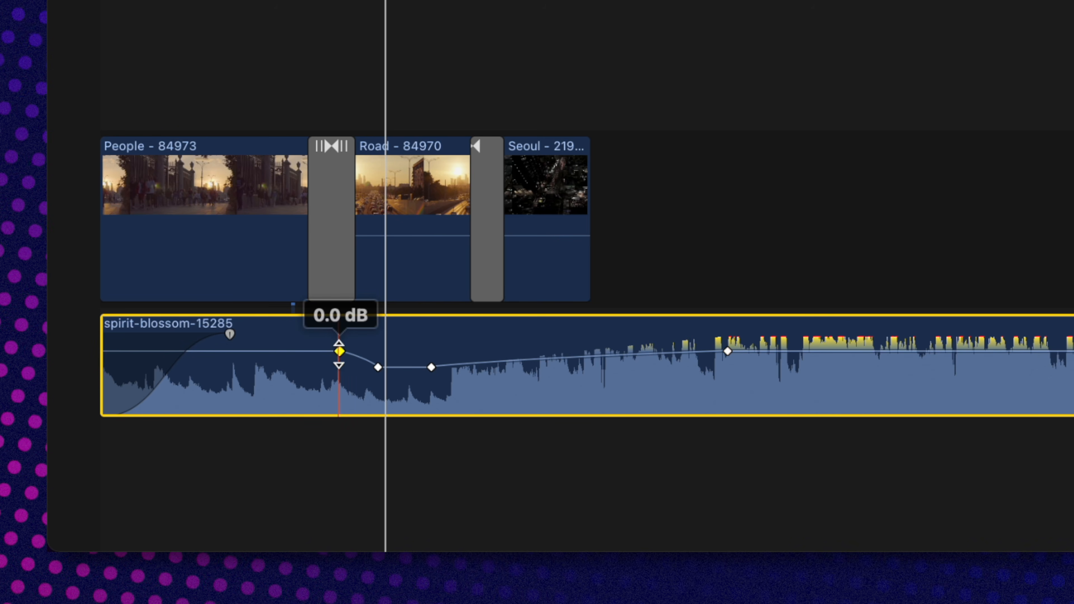
left_click_drag(339, 351, 230, 350)
left_click_drag(377, 367, 308, 367)
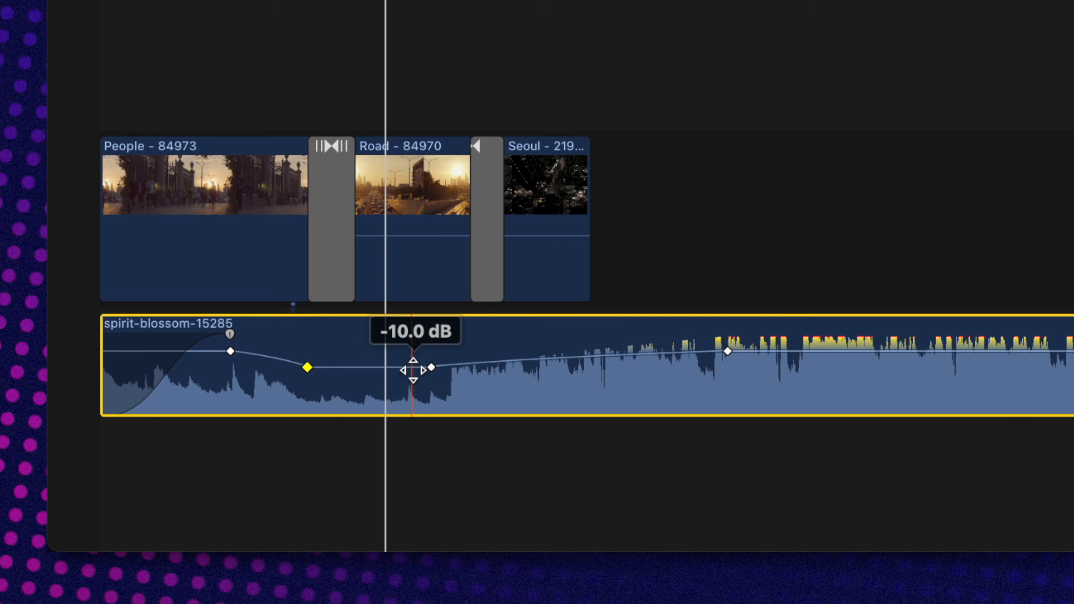
left_click_drag(431, 367, 658, 367)
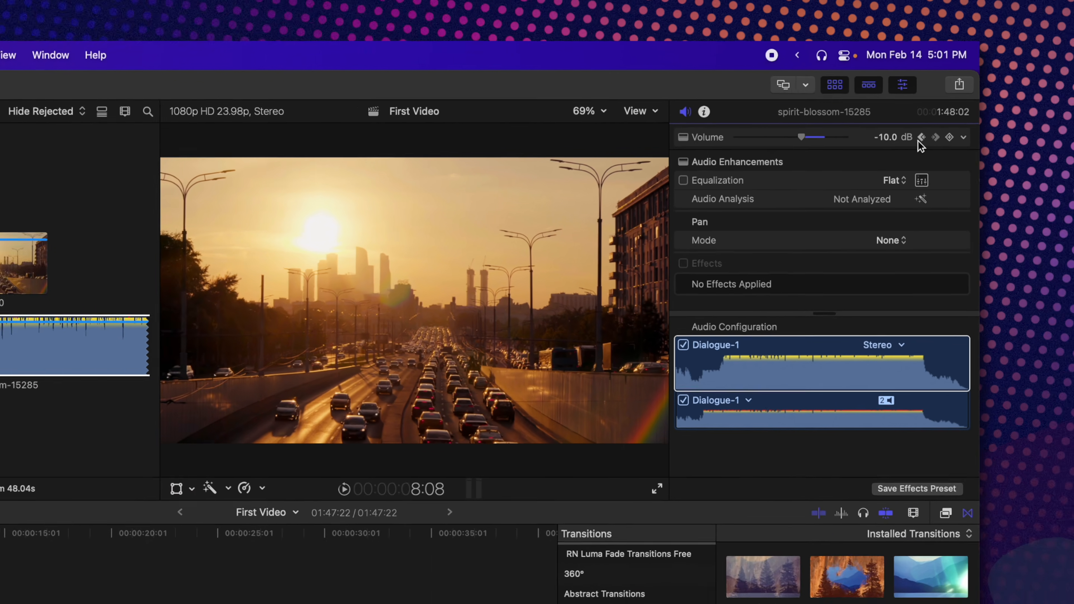
- Step through the music's volume keyframes, add two more at about 23 s and 26 s, and set the last to -3 dB
left_click(922, 169)
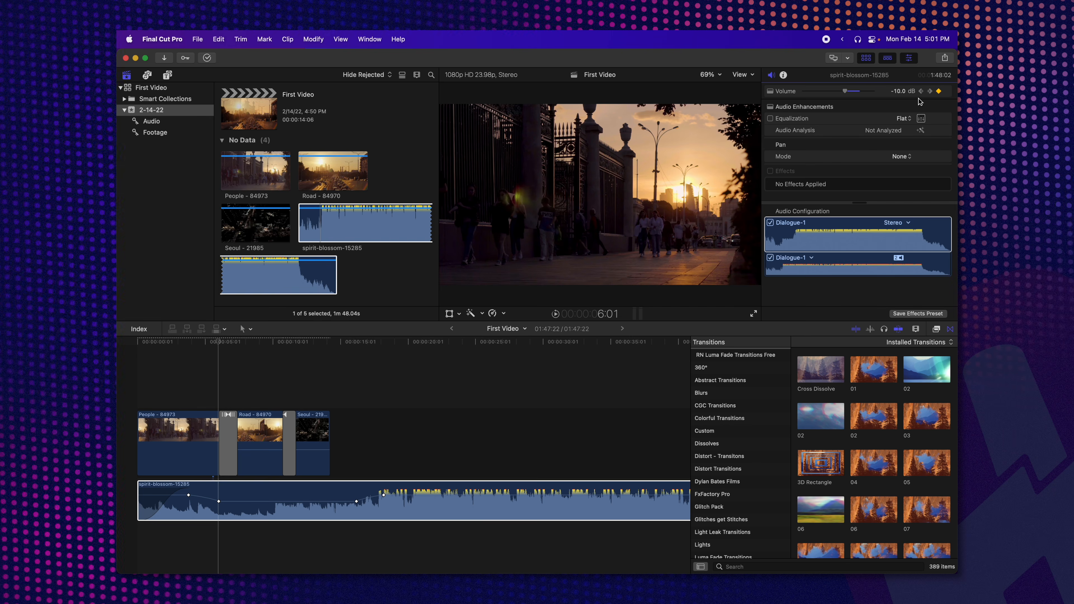
left_click(929, 91)
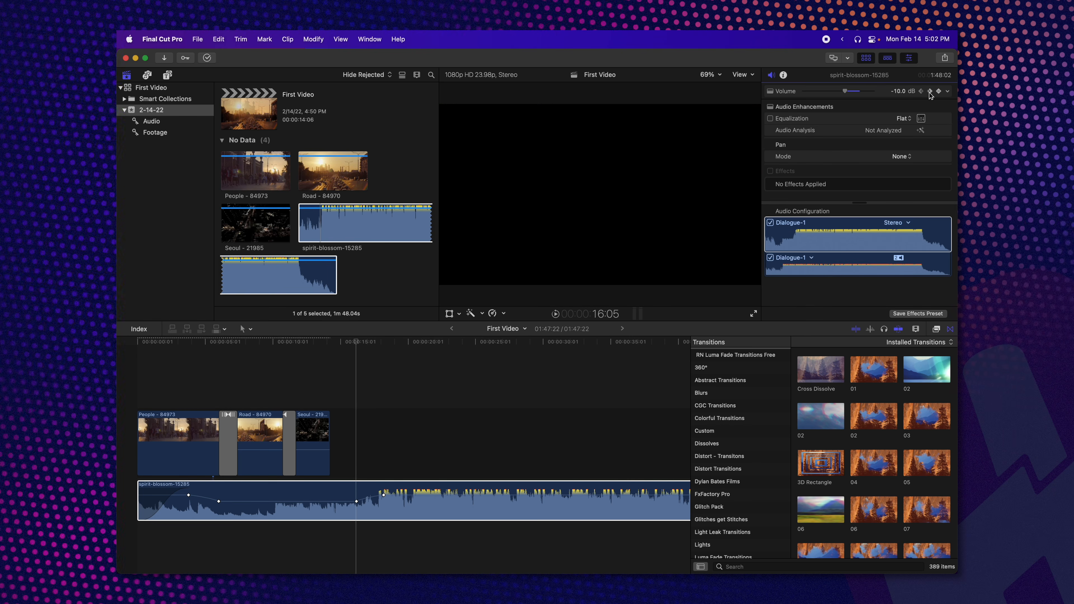
left_click(929, 92)
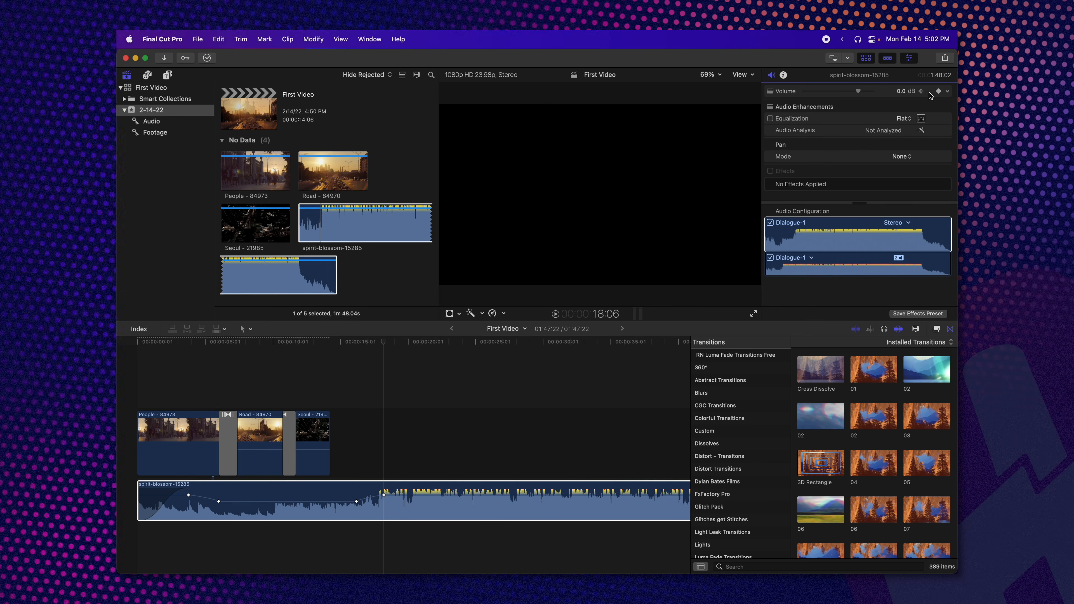
left_click(442, 342)
left_click(939, 91)
left_click(486, 342)
left_click(937, 92)
left_click_drag(859, 92, 850, 92)
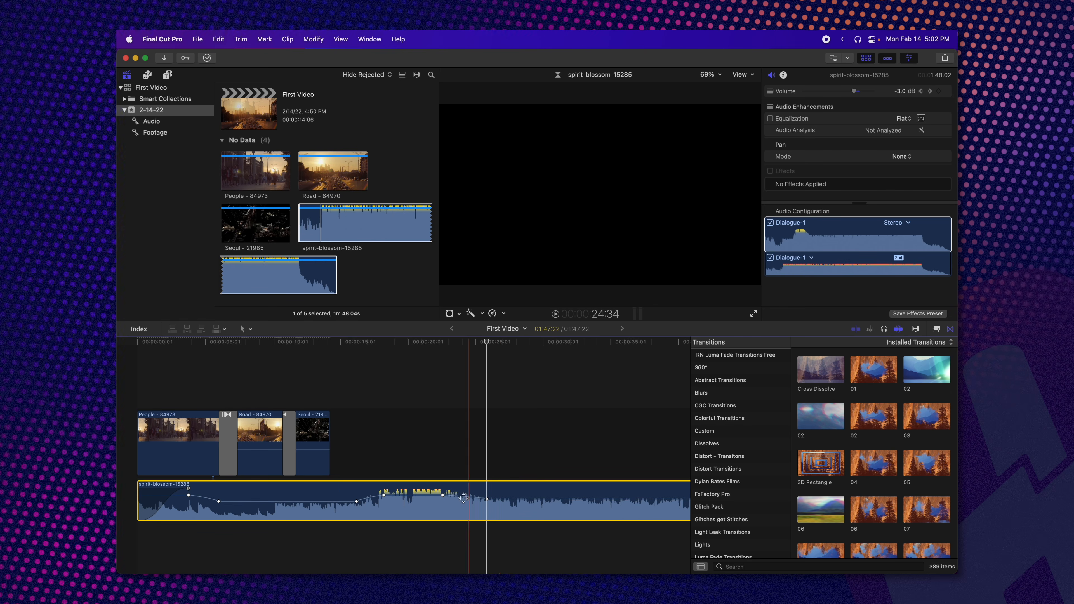
- Blade the spirit-blossom-15285 audio clip at the end of the Seoul clip
key("b")
left_click(330, 499)
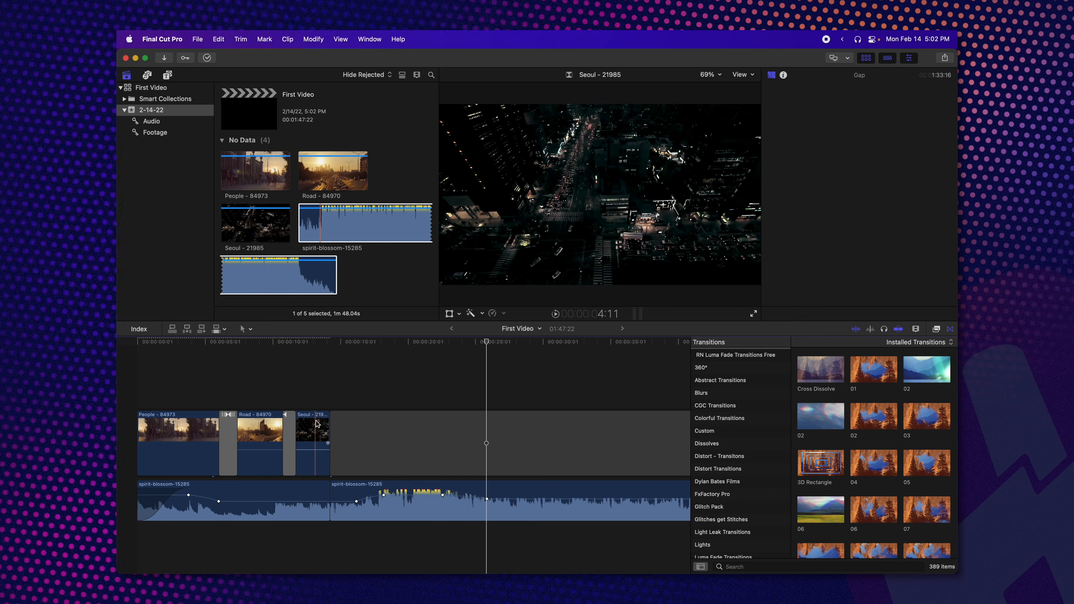
- Try deleting the gap clip after Seoul along with the second music segment connected to it, and undo each deletion
left_click(366, 426)
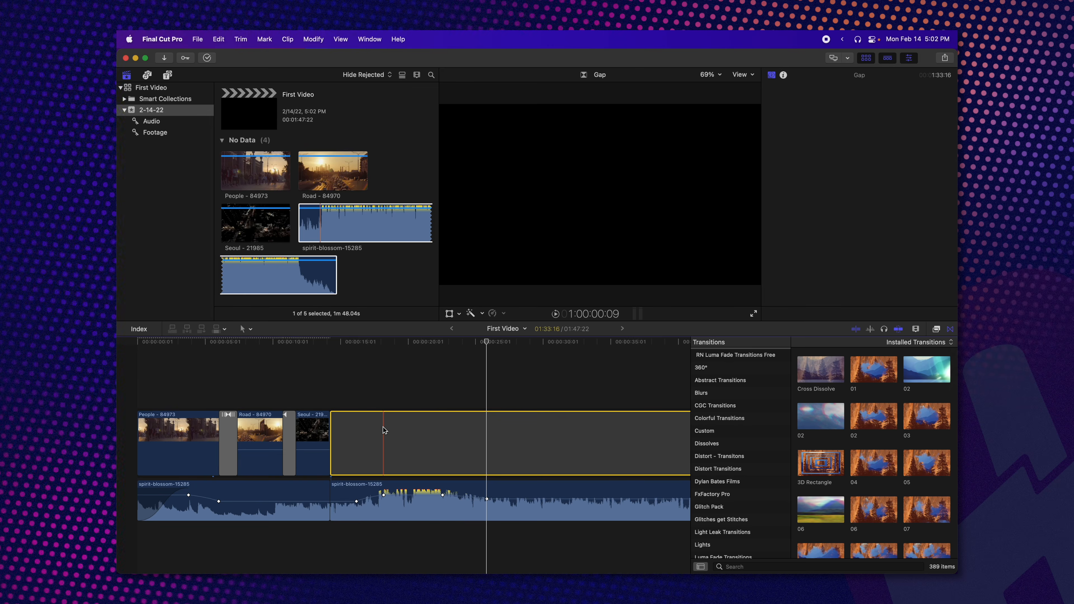
key("Delete")
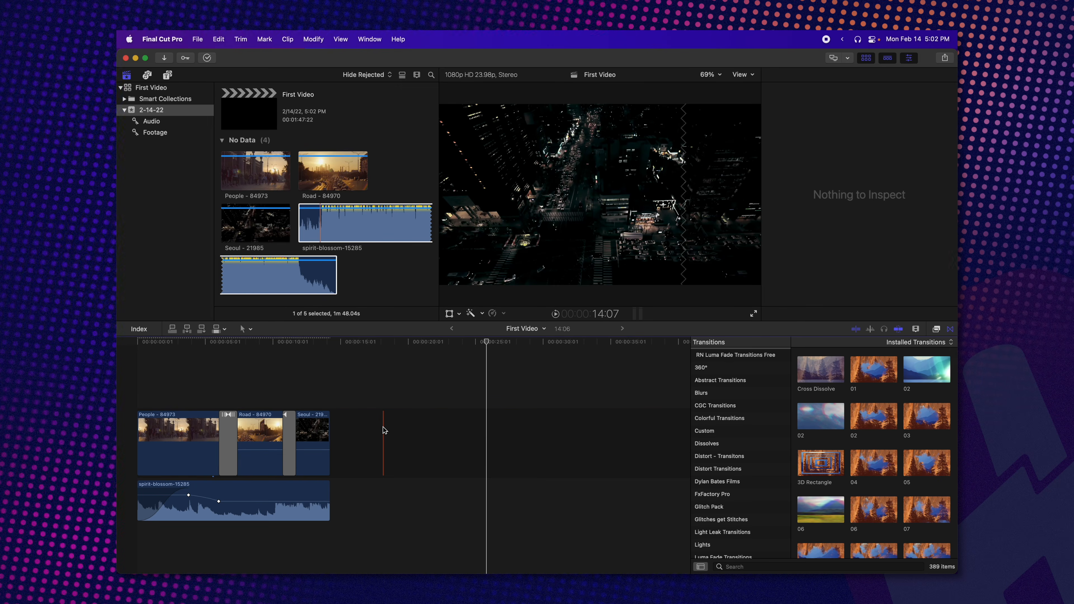
key("super+z")
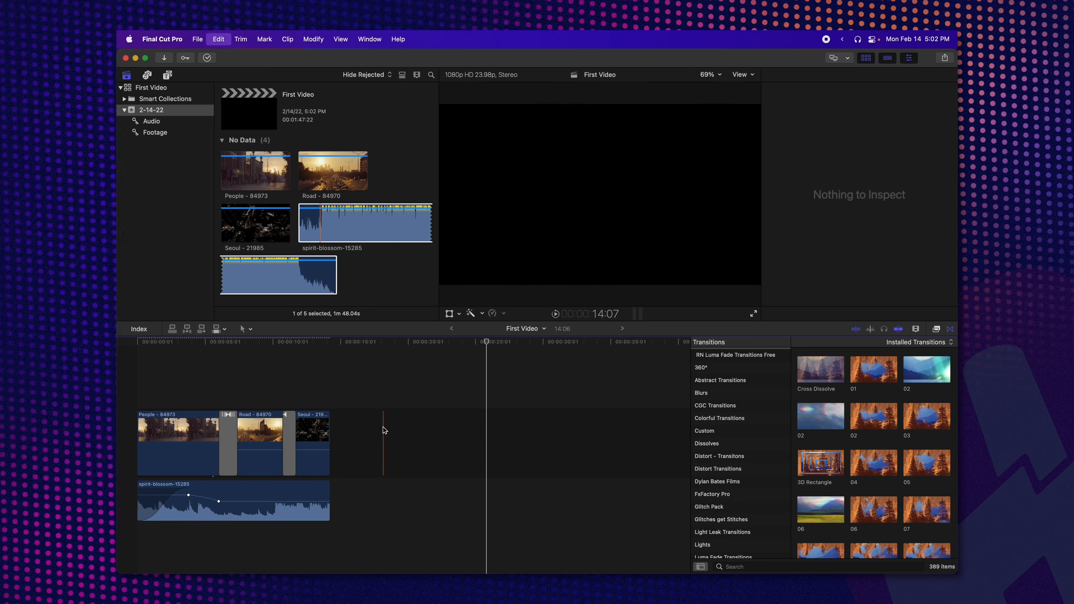
left_click(383, 428)
left_click(449, 486)
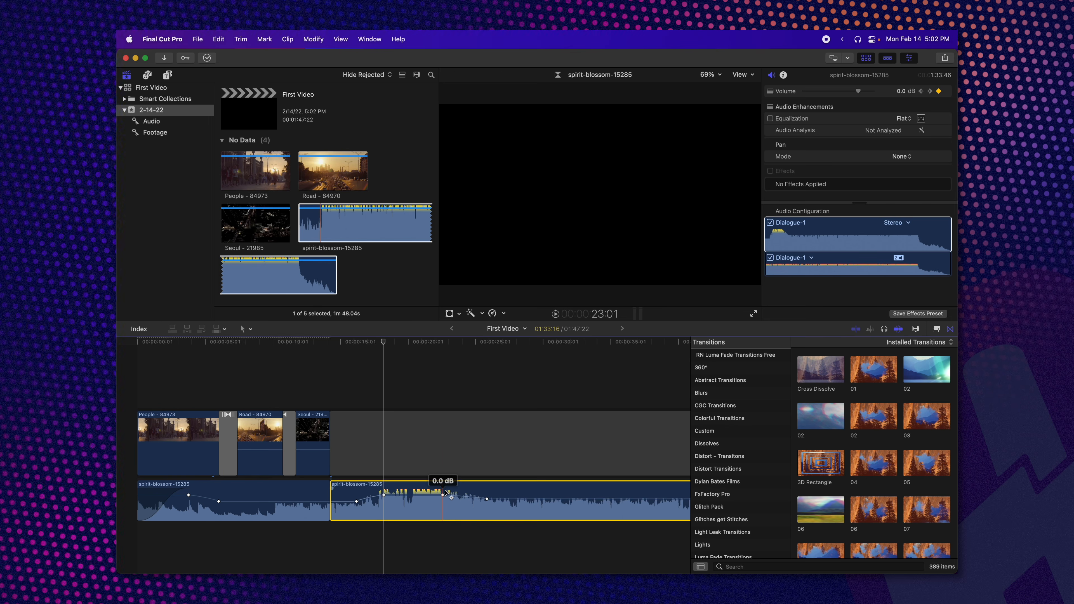
left_click(441, 449)
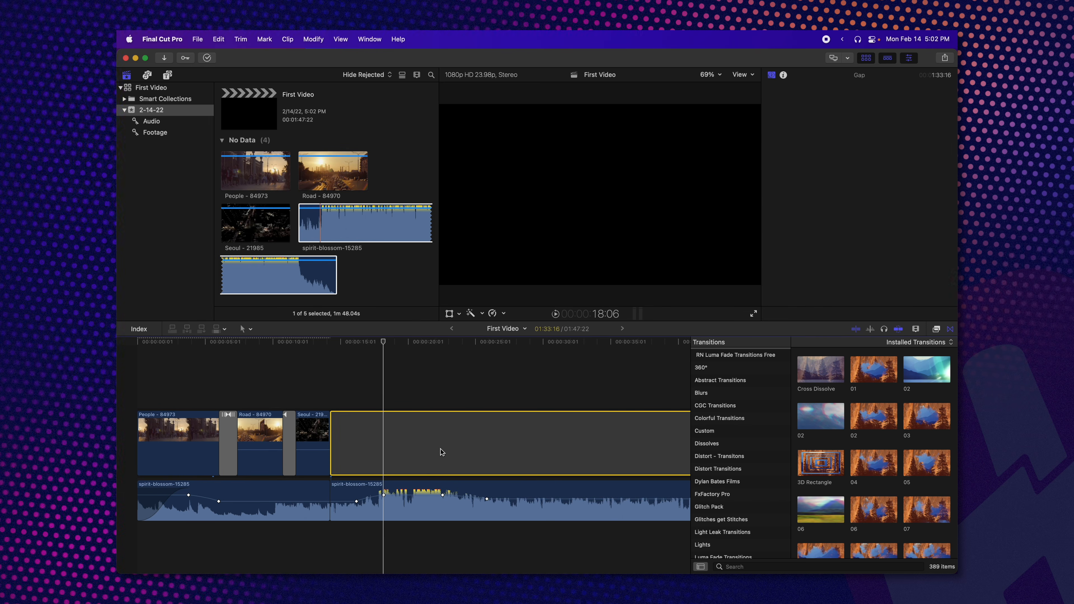
key("Delete")
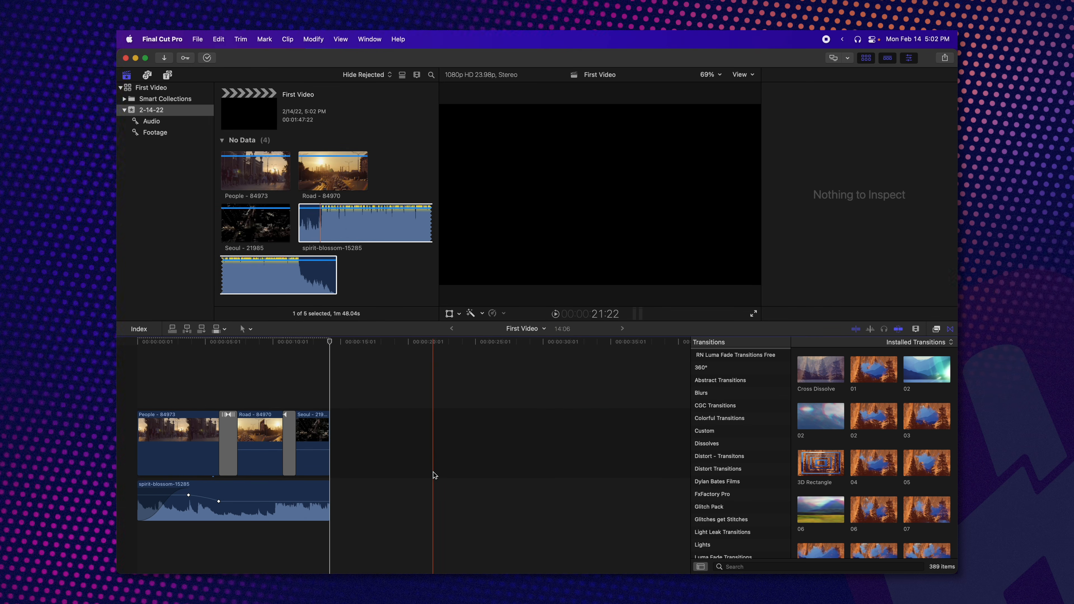
key("super+z")
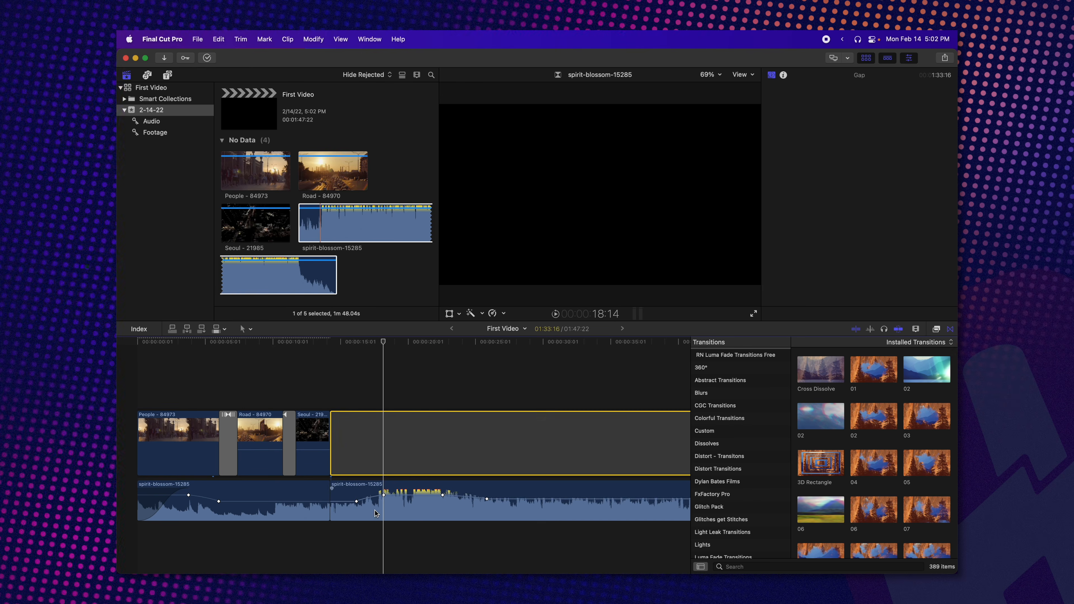
- Extend the second music segment's start about 2.5 seconds back beneath the Seoul clip and delete the gap clip
left_click_drag(334, 515, 298, 509)
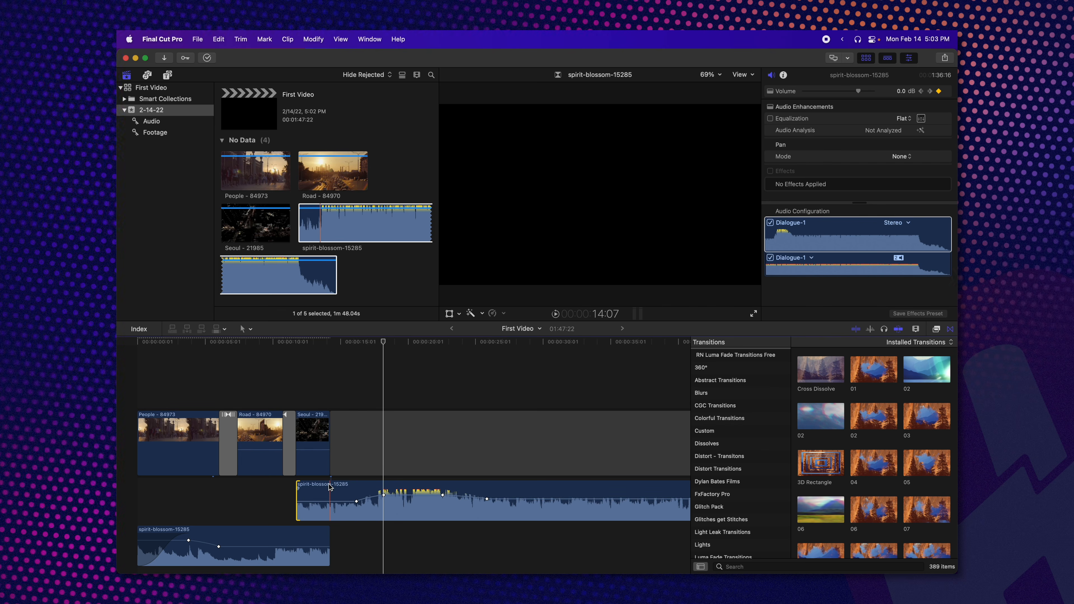
left_click(348, 458)
key("Delete")
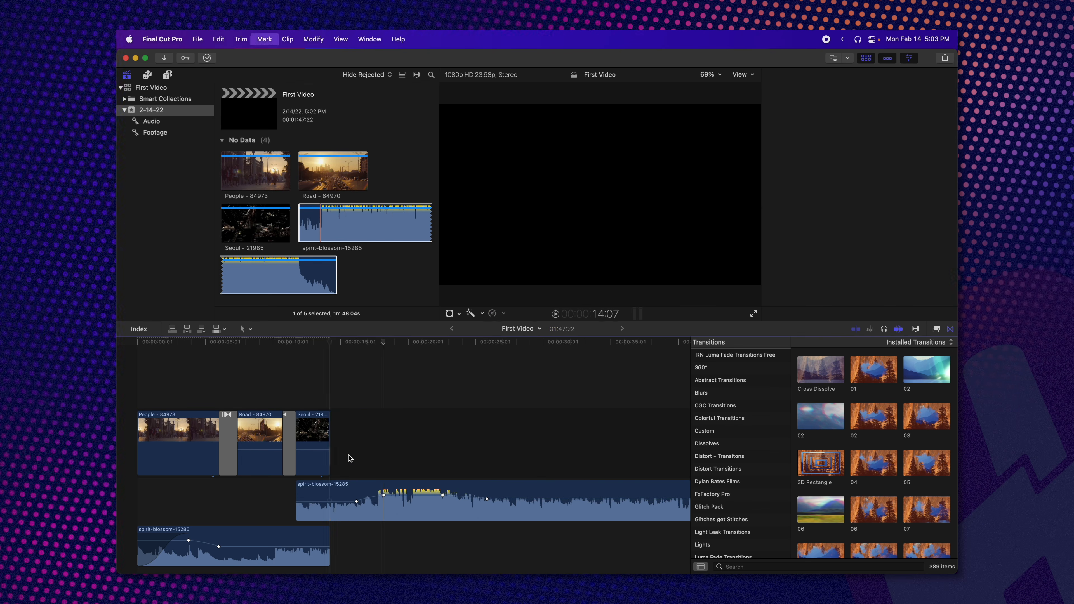
- Delete the second music segment that runs past the end of the Seoul clip
left_click(342, 485)
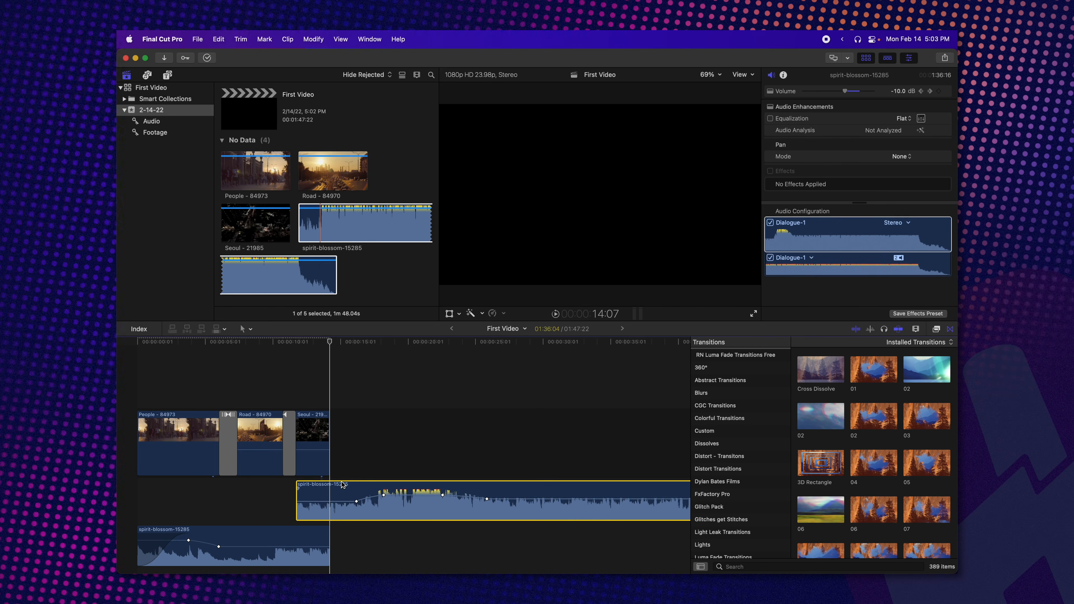
key("Delete")
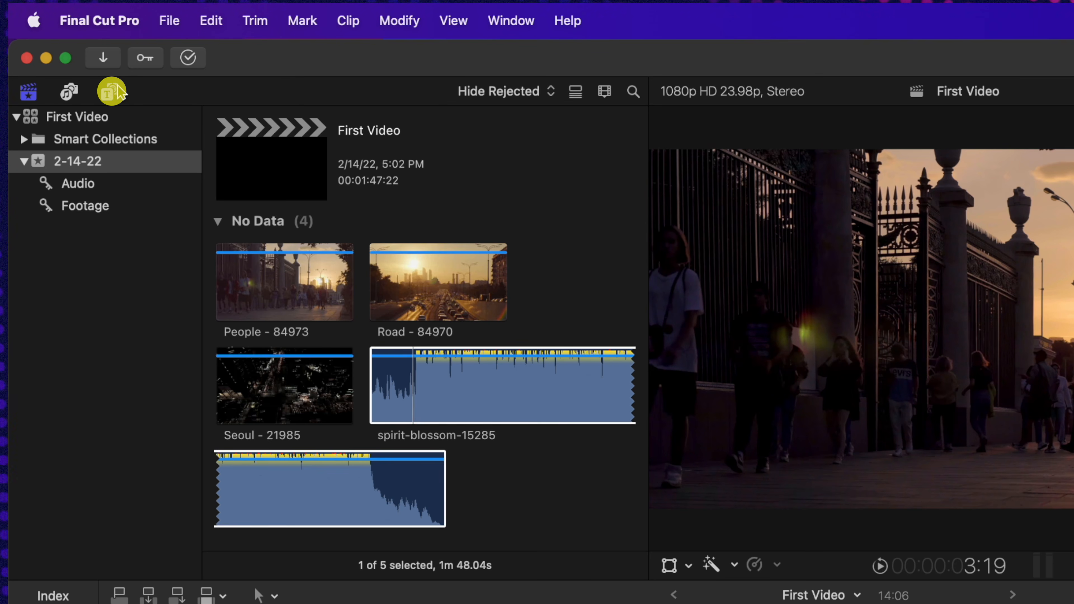
- Find Basic Title among the installed titles and connect it above the People clip at the playhead, at about 3:19
left_click(112, 91)
scroll(142, 383, "up", 10)
left_click(62, 120)
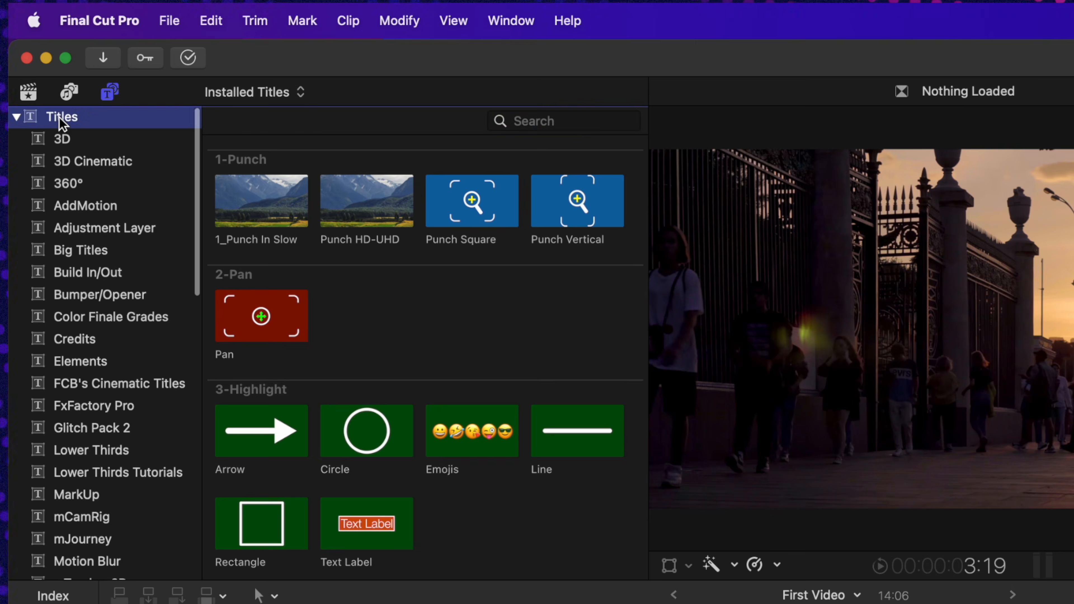
scroll(391, 355, "down", 10)
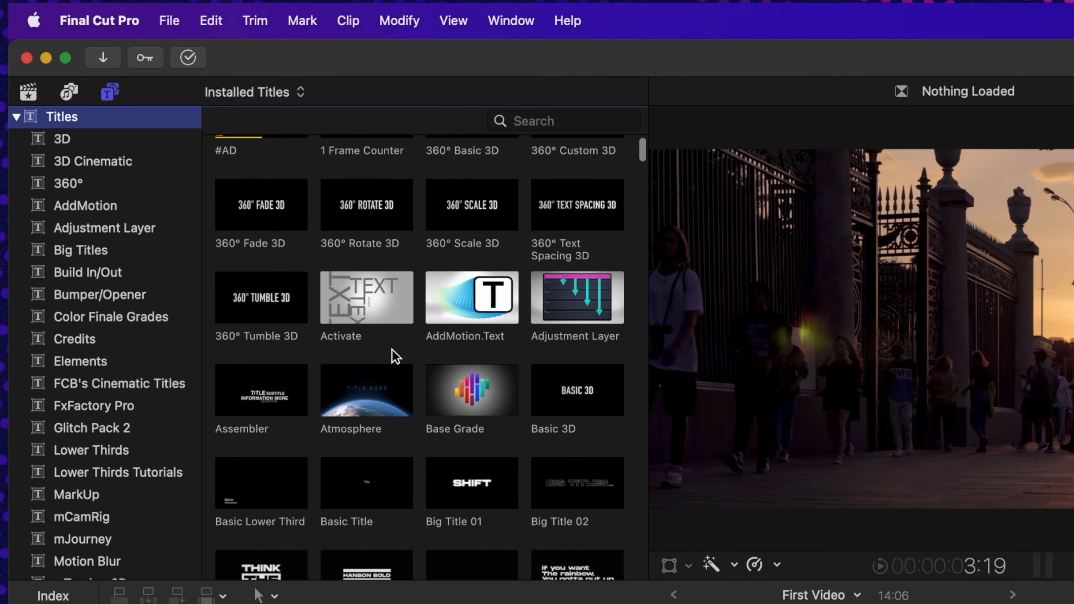
scroll(392, 355, "up", 8)
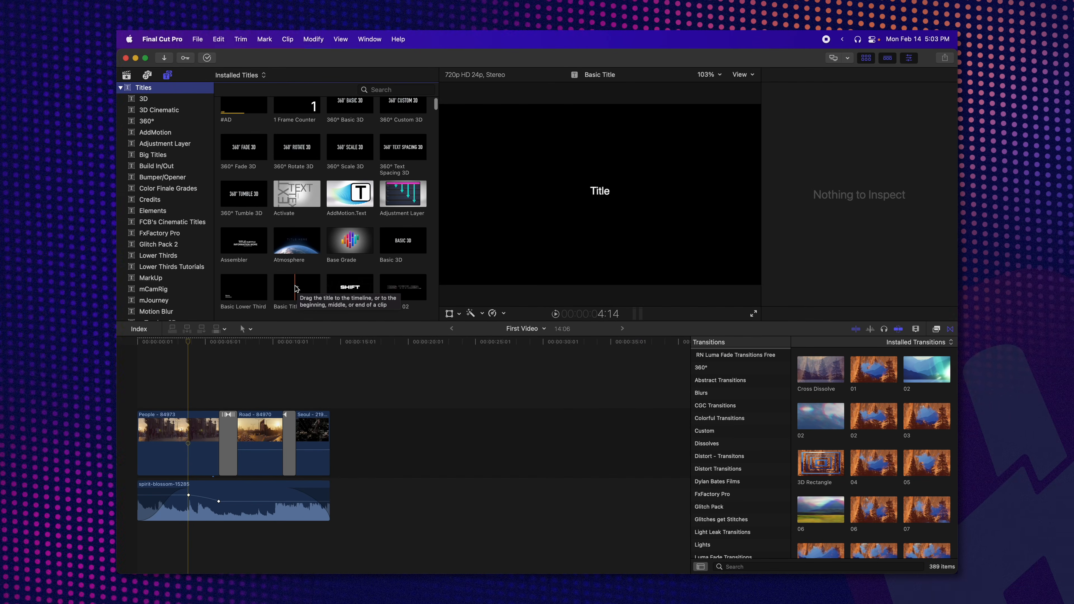
scroll(295, 288, "up", 1)
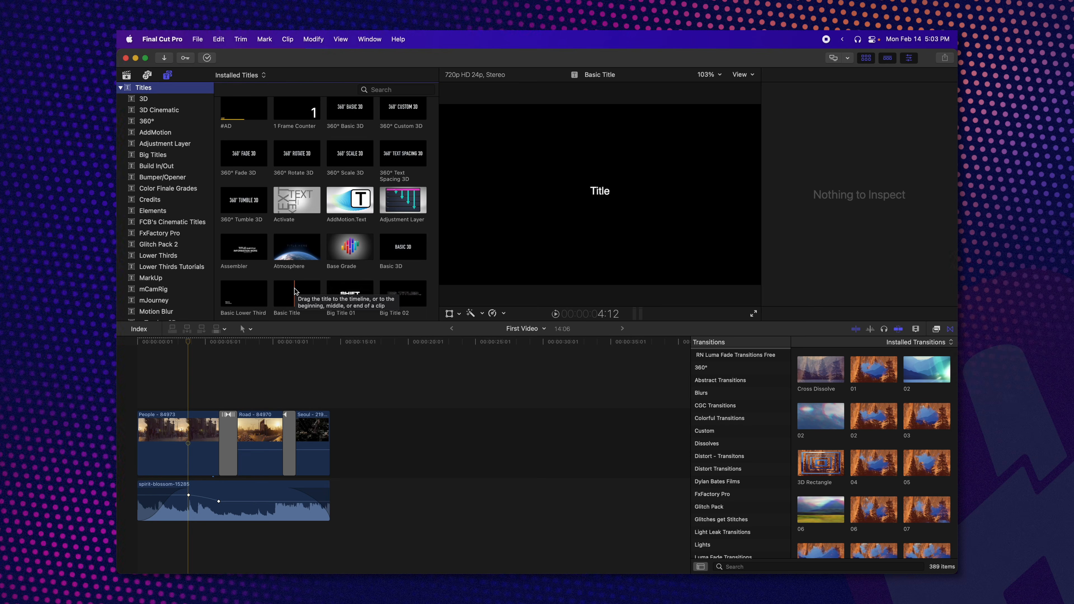
left_click_drag(295, 292, 186, 363)
- Replace the Basic Title's placeholder text with "Hello World Subscribe"
key("super+4")
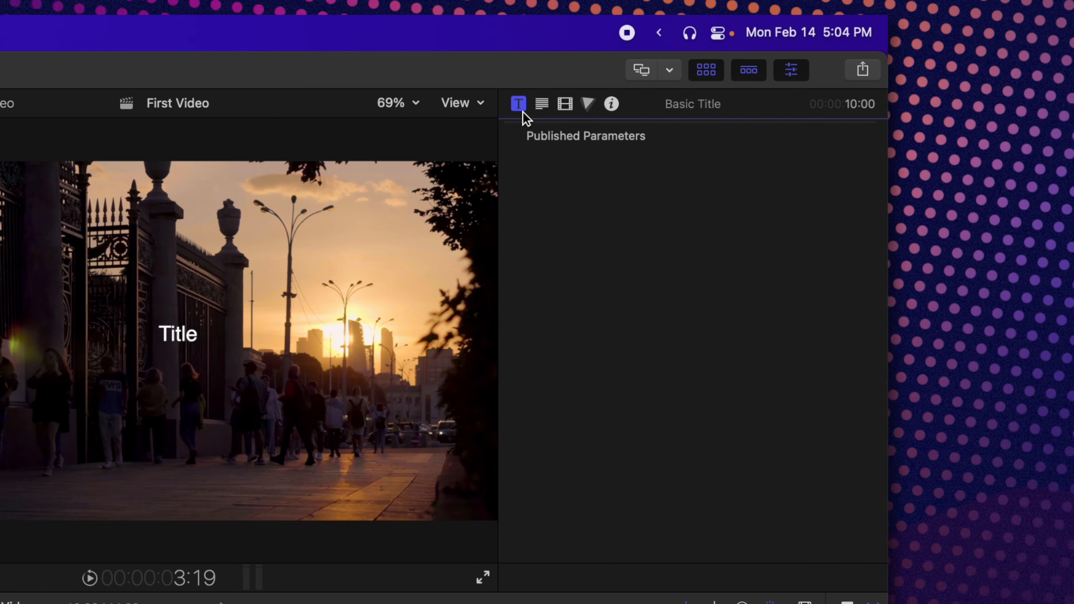
left_click(541, 104)
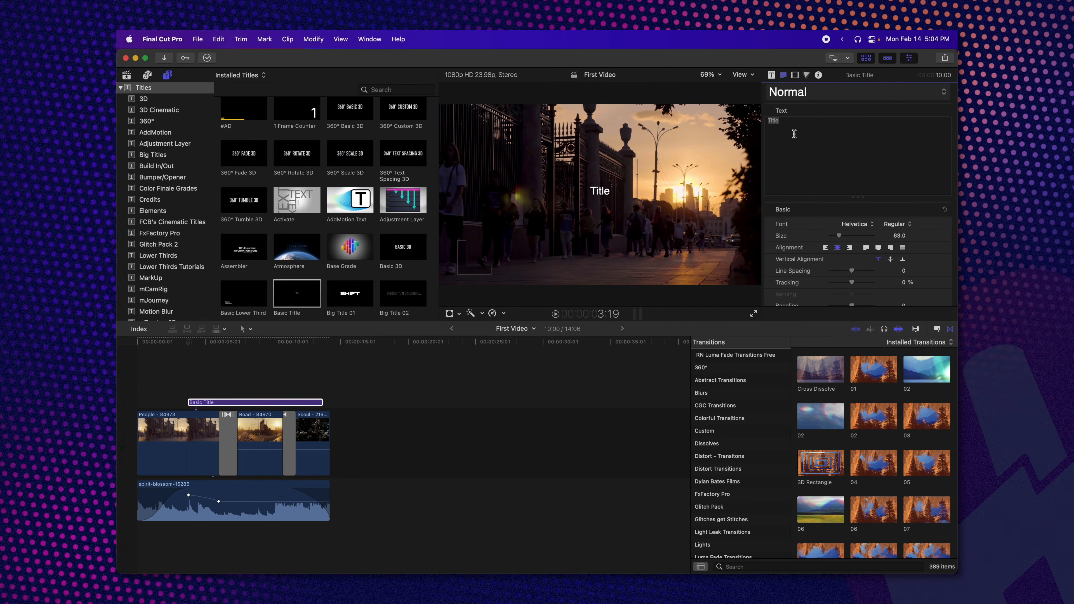
type("Hello World Subscribe")
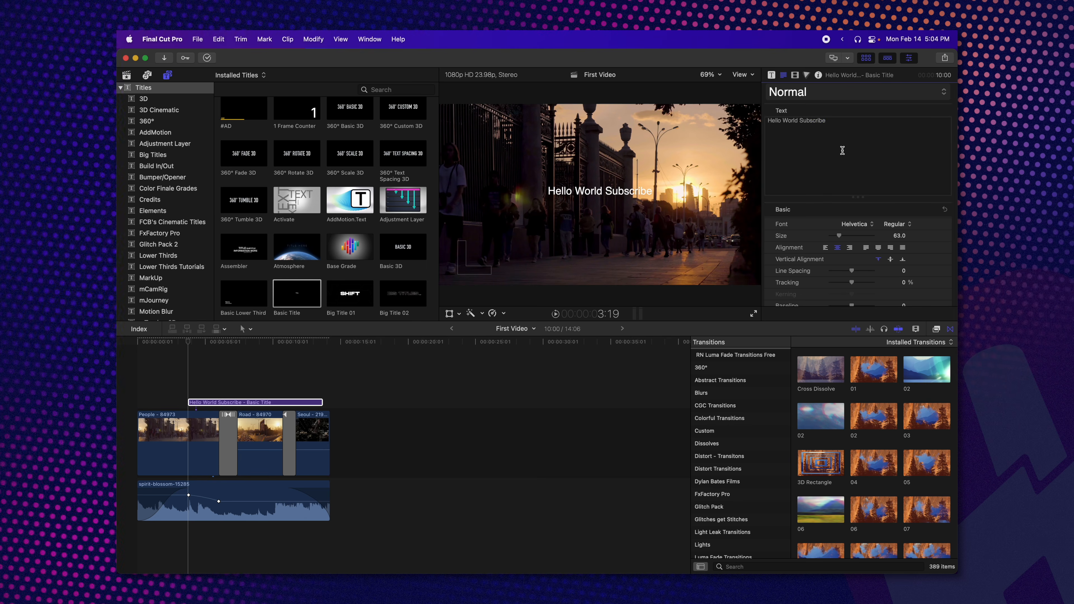
- Enlarge the whole title text to size 128.8 and set its font to Kohinoor Devanagari
left_click_drag(826, 121, 758, 110)
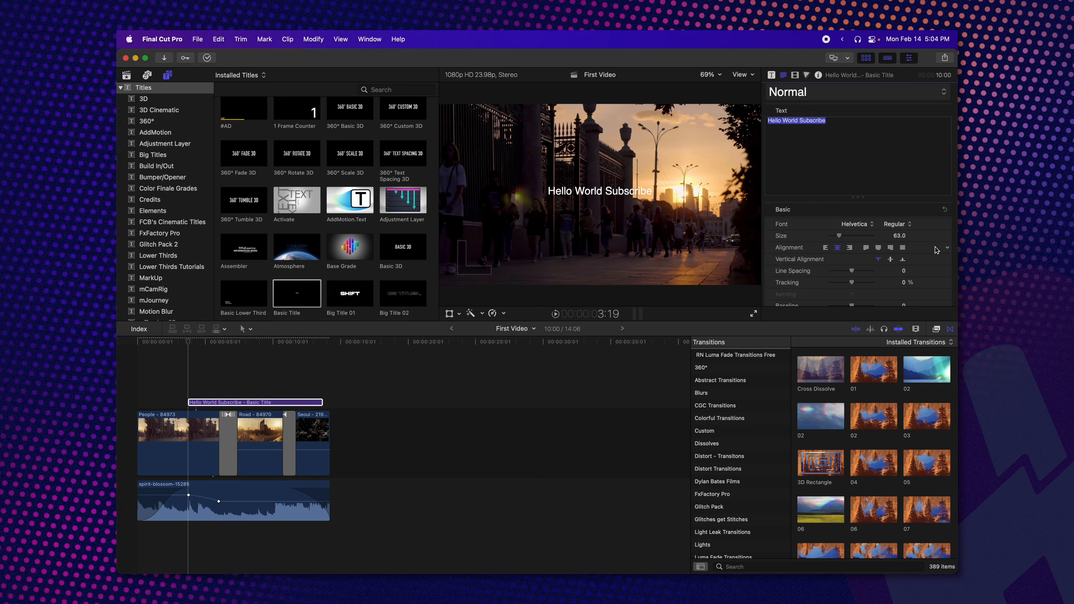
left_click_drag(898, 236, 898, 208)
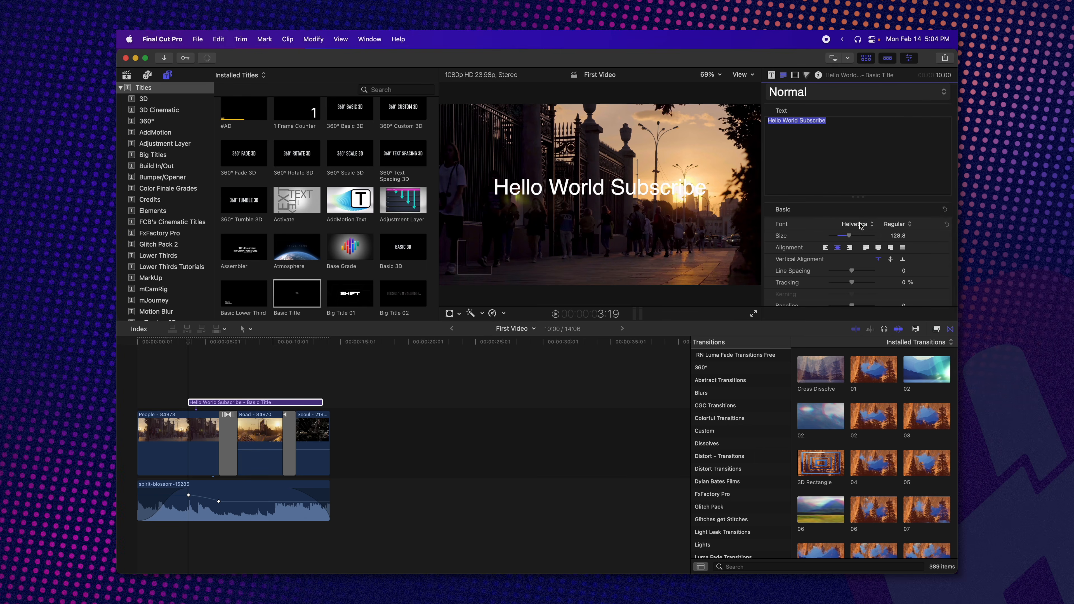
left_click(854, 224)
left_click(814, 175)
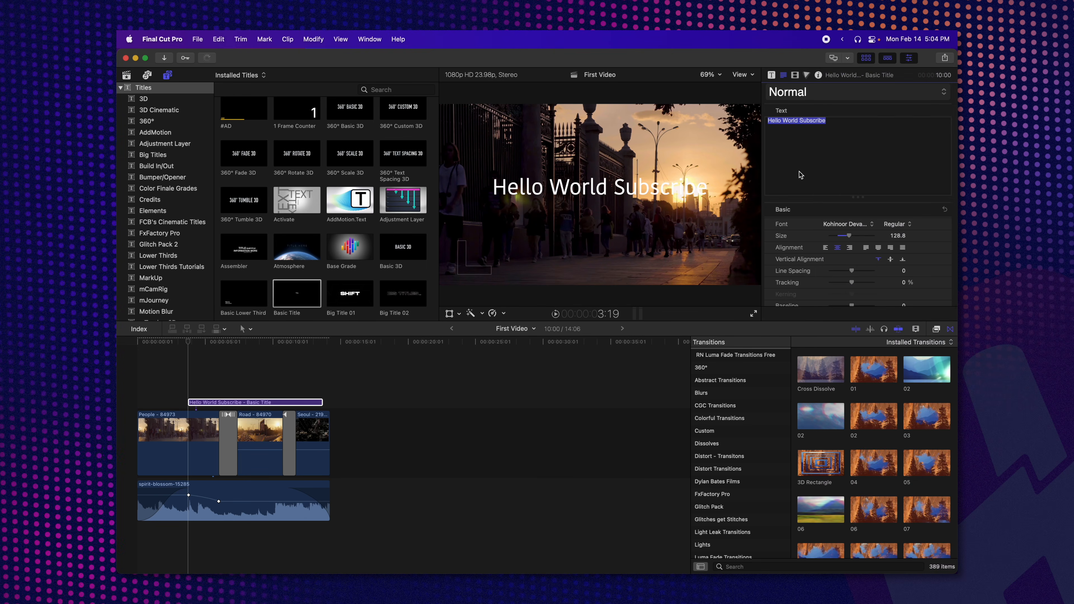
scroll(830, 241, "down", 5)
scroll(831, 245, "up", 5)
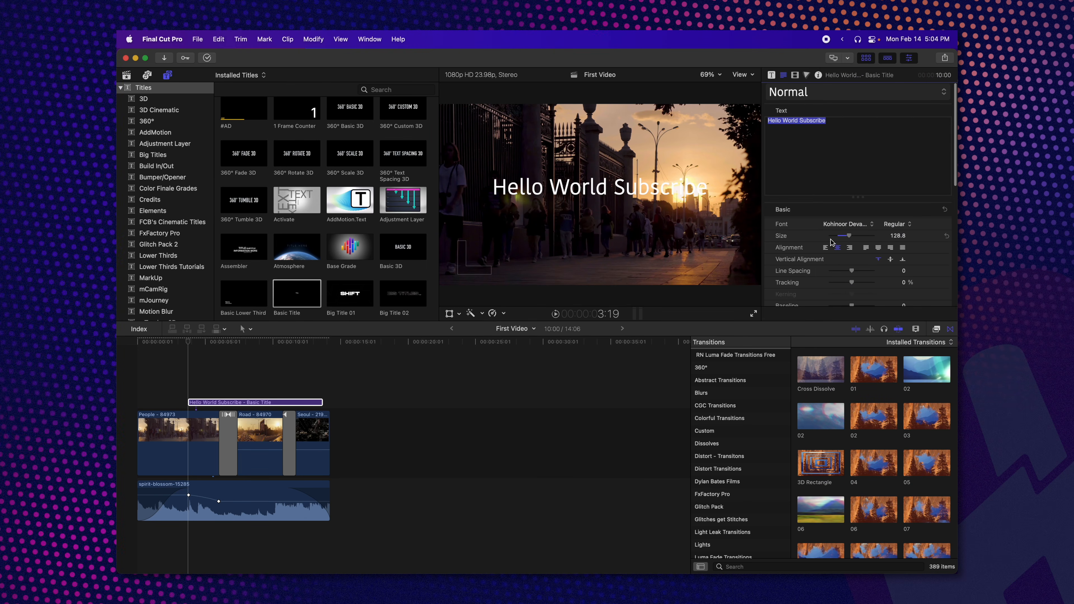
- Show the title's Face settings and set its fill color to turquoise green on the color wheel
scroll(830, 250, "down", 10)
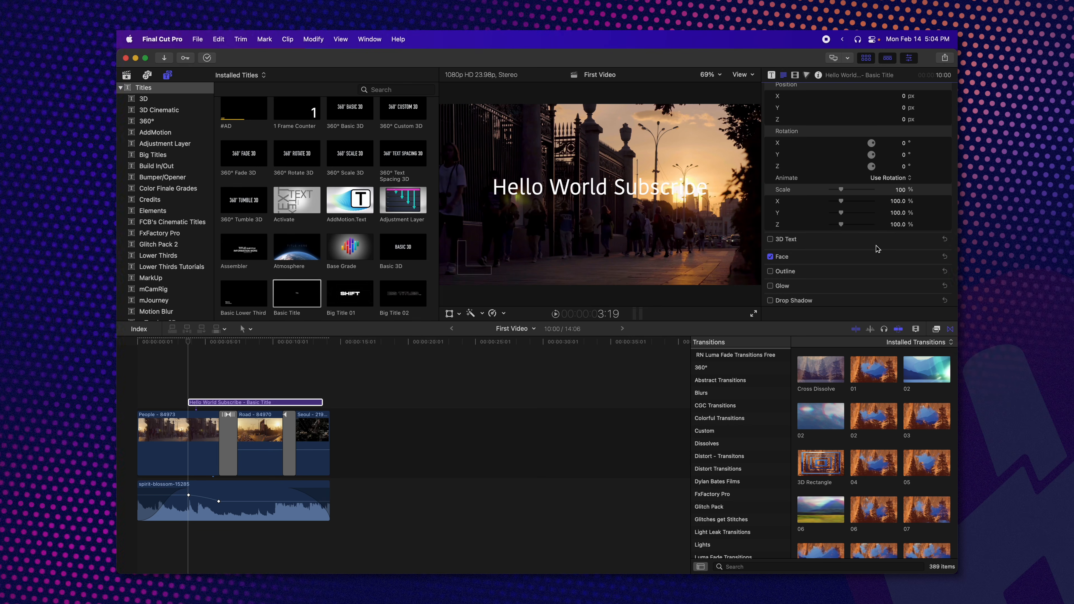
left_click(934, 256)
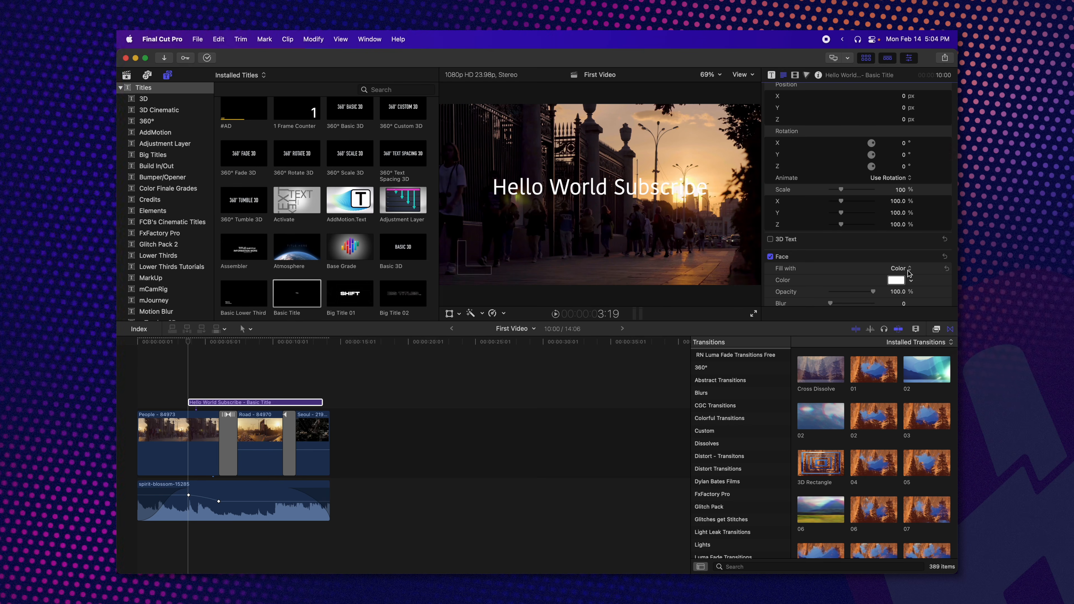
left_click(896, 280)
left_click(220, 474)
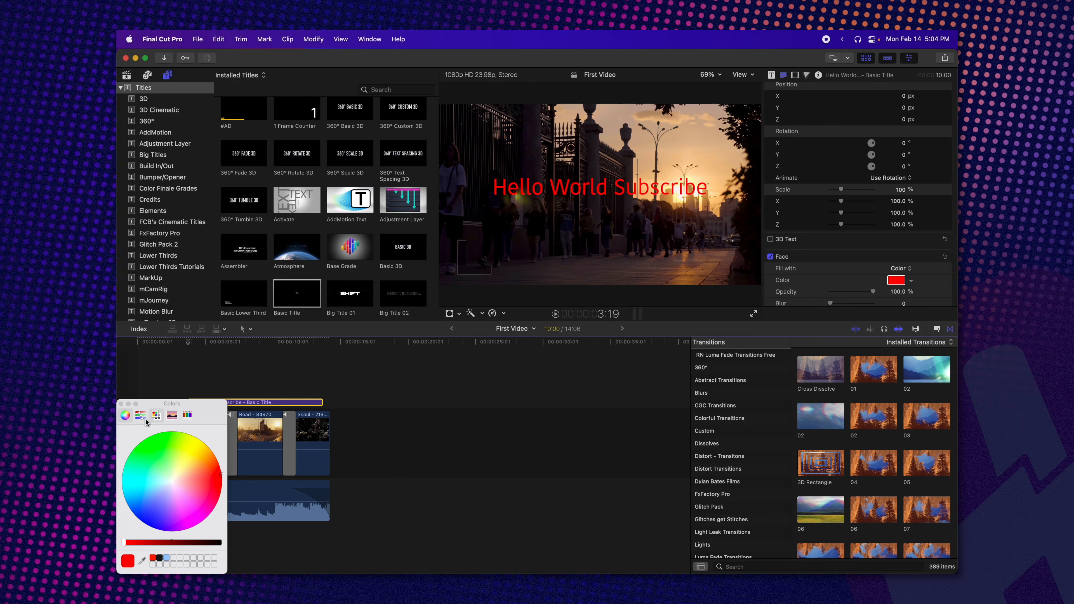
left_click(129, 473)
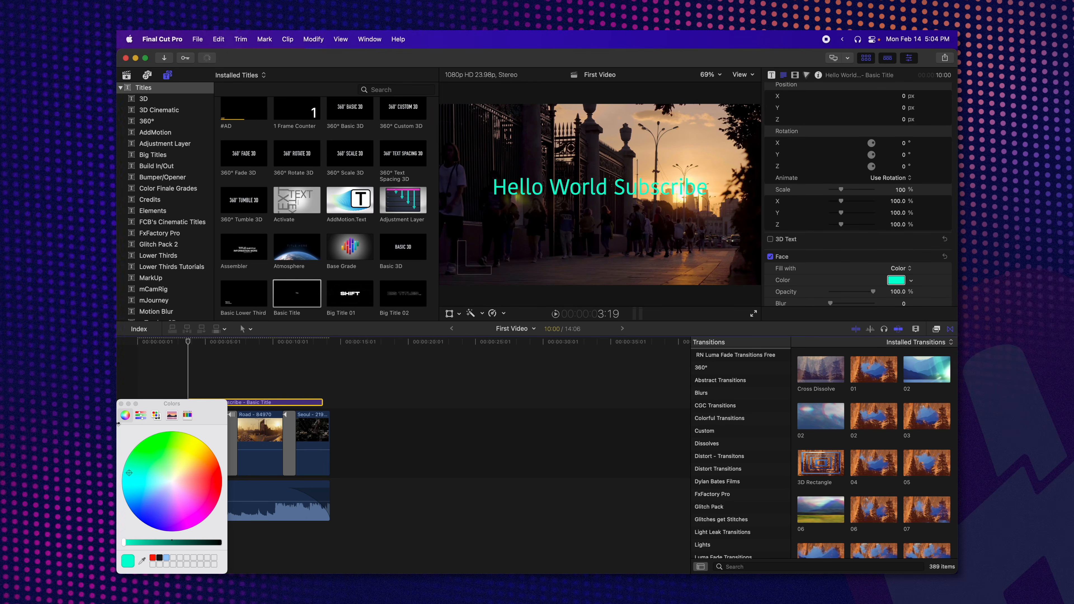
left_click(121, 404)
scroll(852, 249, "down", 3)
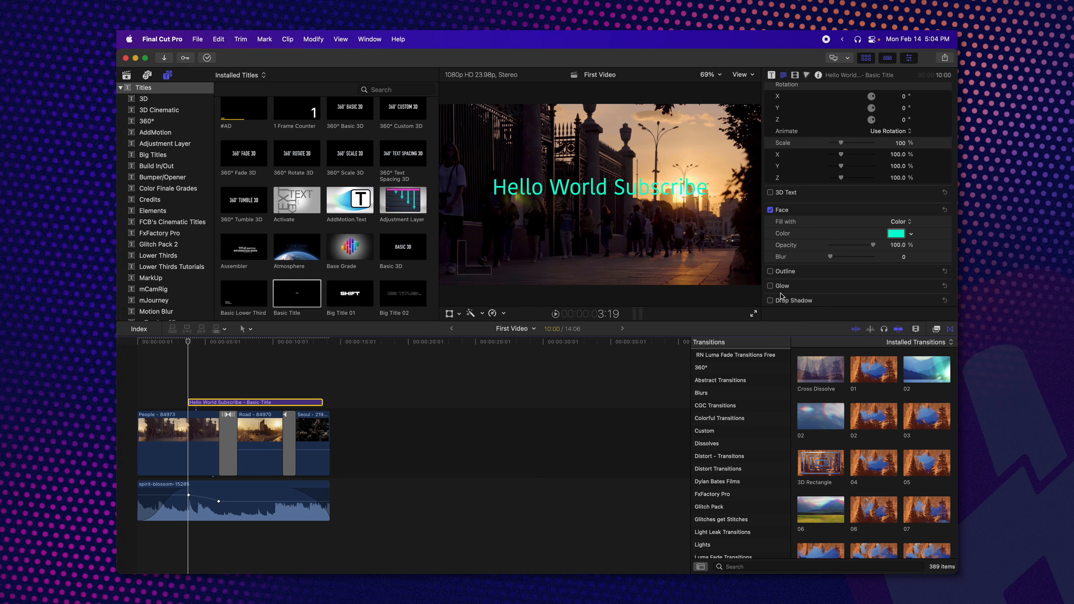
- Try moving the title slightly within the video frame, and undo the move
left_click(795, 76)
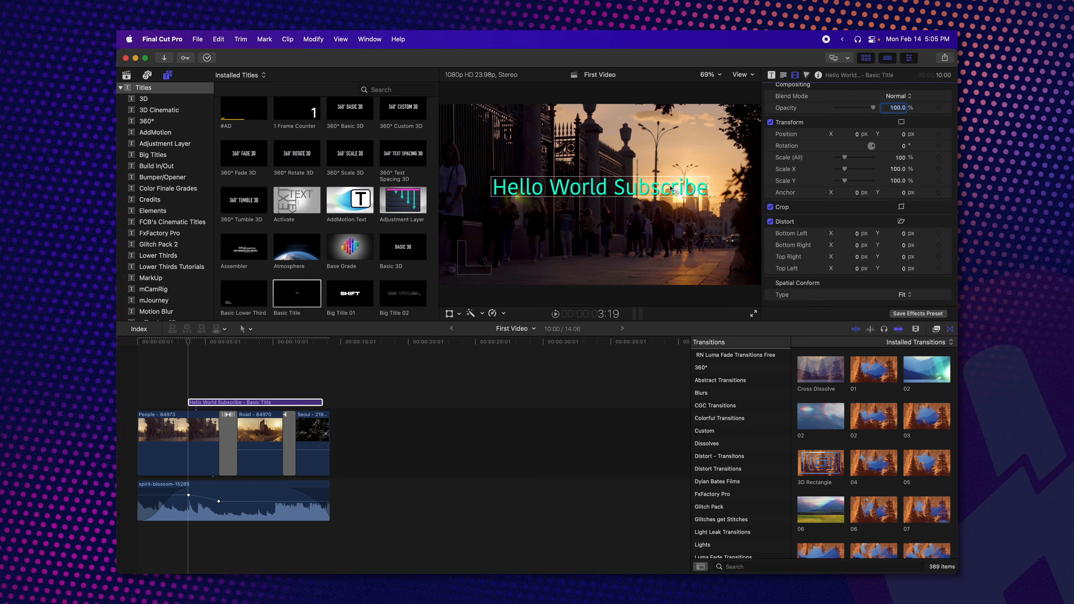
mouse_move(672, 190)
left_mouse_down()
mouse_move(657, 219)
mouse_move(683, 183)
mouse_move(650, 168)
mouse_move(670, 194)
left_mouse_up()
key("super+z")
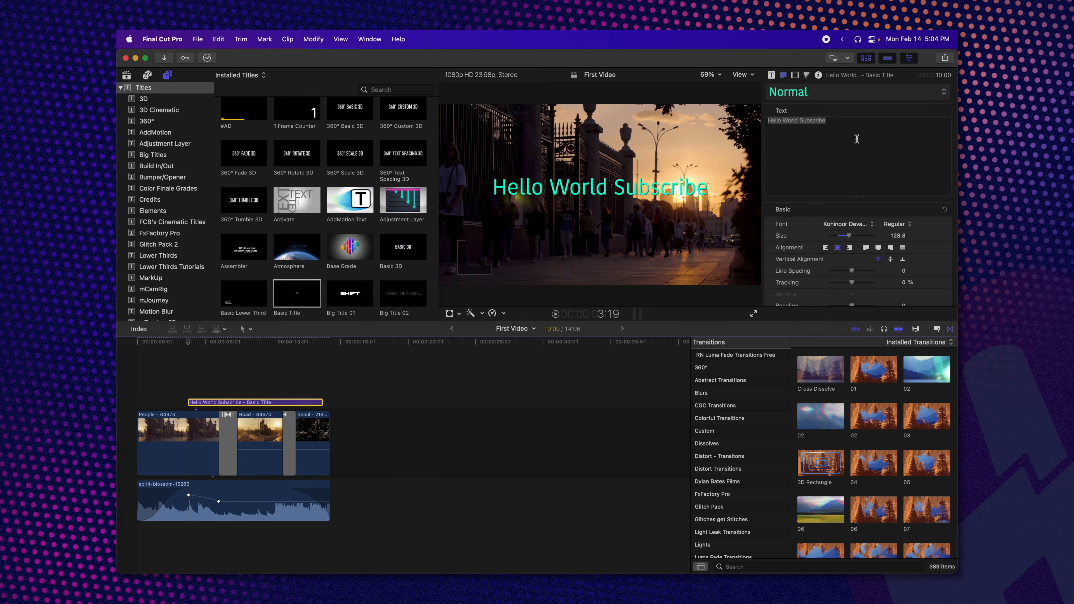
left_click_drag(897, 235, 897, 232)
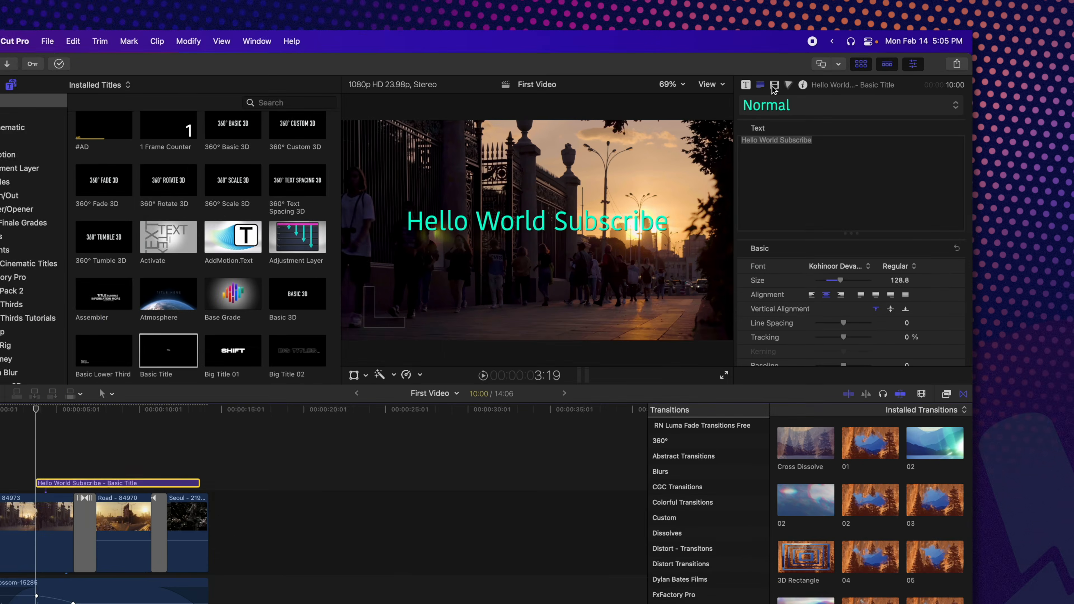
- Try rotating the title 15 degrees in its Transform settings, and undo the rotation
left_click(795, 76)
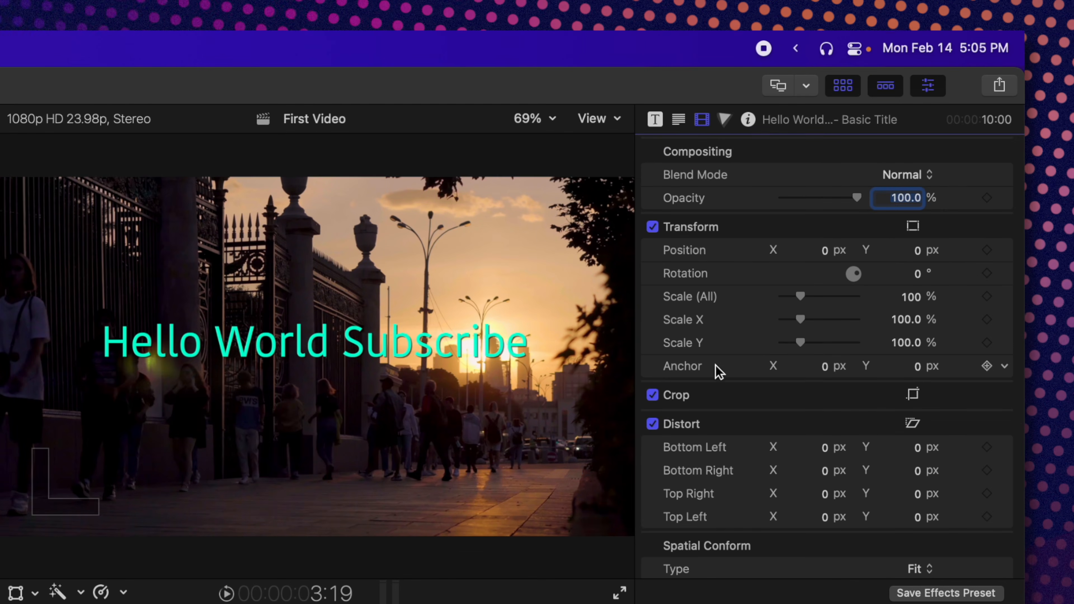
scroll(719, 371, "down", 1)
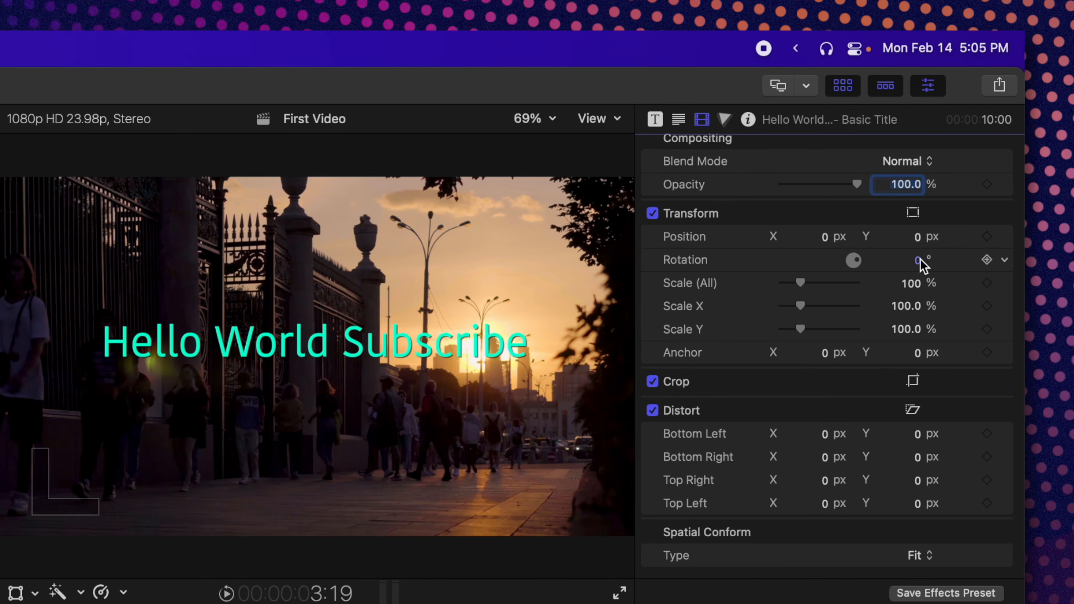
left_click_drag(917, 259, 918, 262)
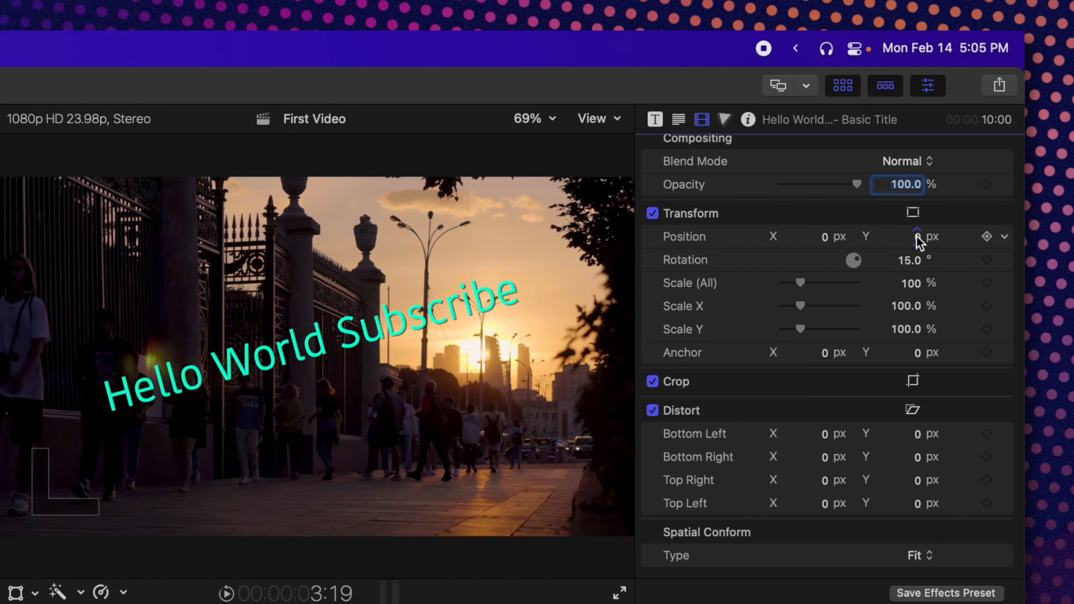
key("super+z")
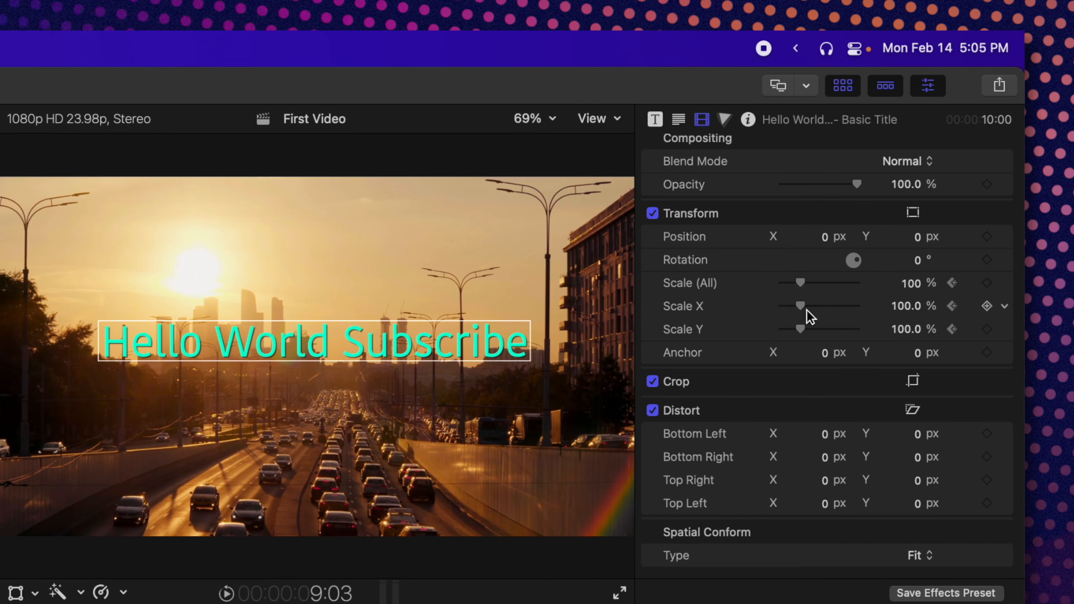
- Keyframe the title's scale up to 133% at about 9:03, and shift that keyframe to about 01:00:06:04 in its video animation
left_click_drag(802, 283, 808, 283)
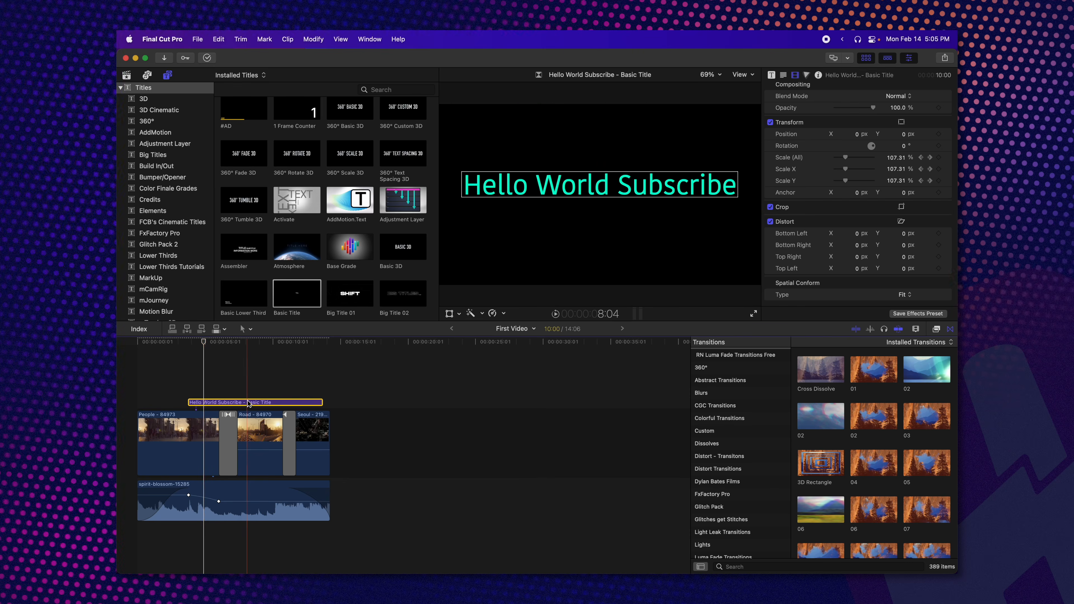
right_click(248, 402)
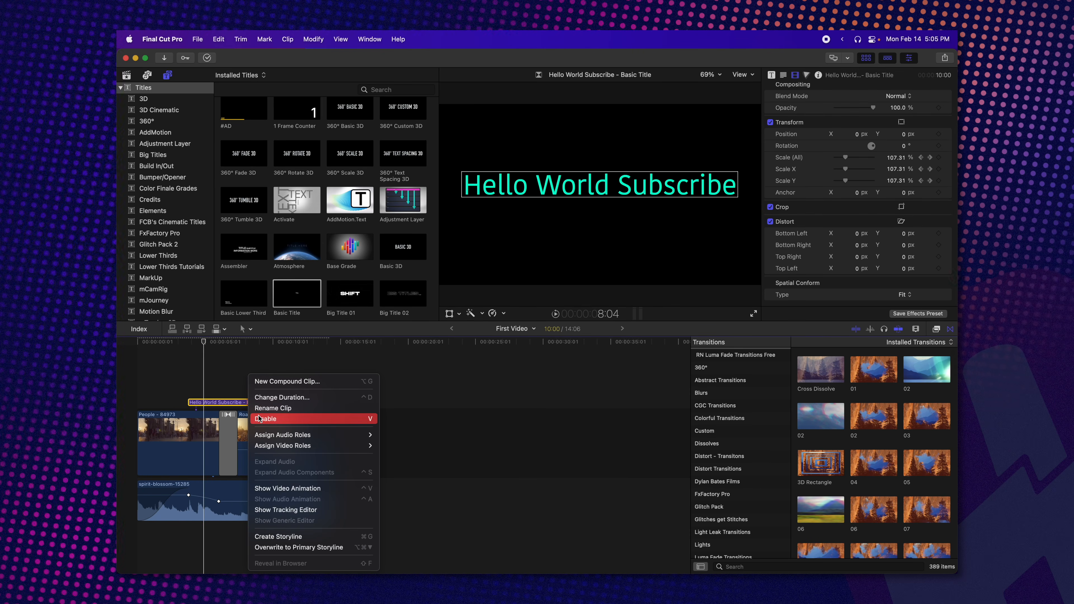
left_click(290, 483)
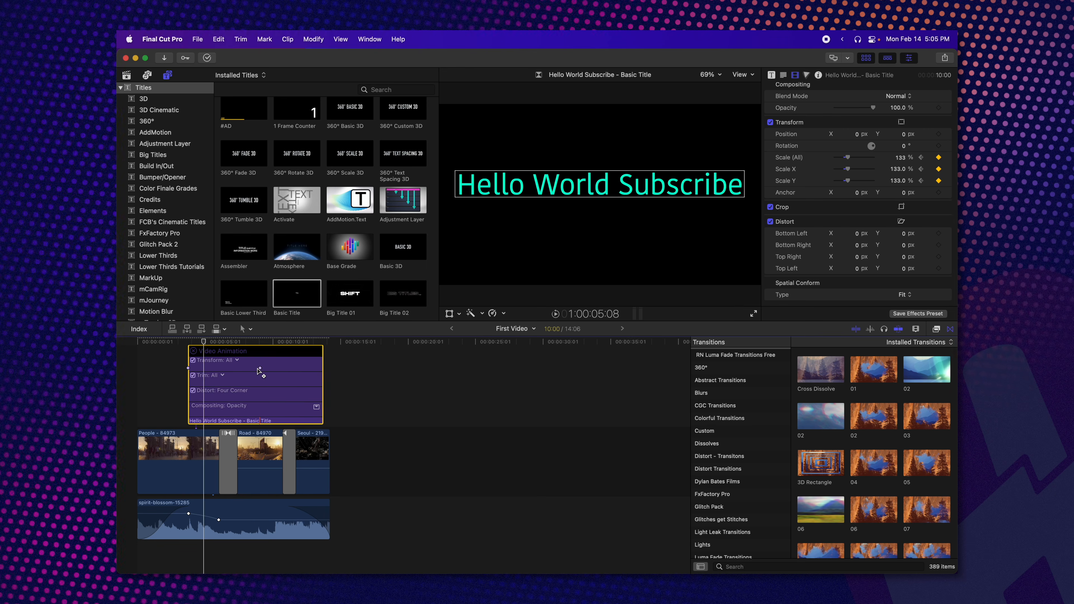
left_click(259, 368)
left_click_drag(260, 372, 255, 377)
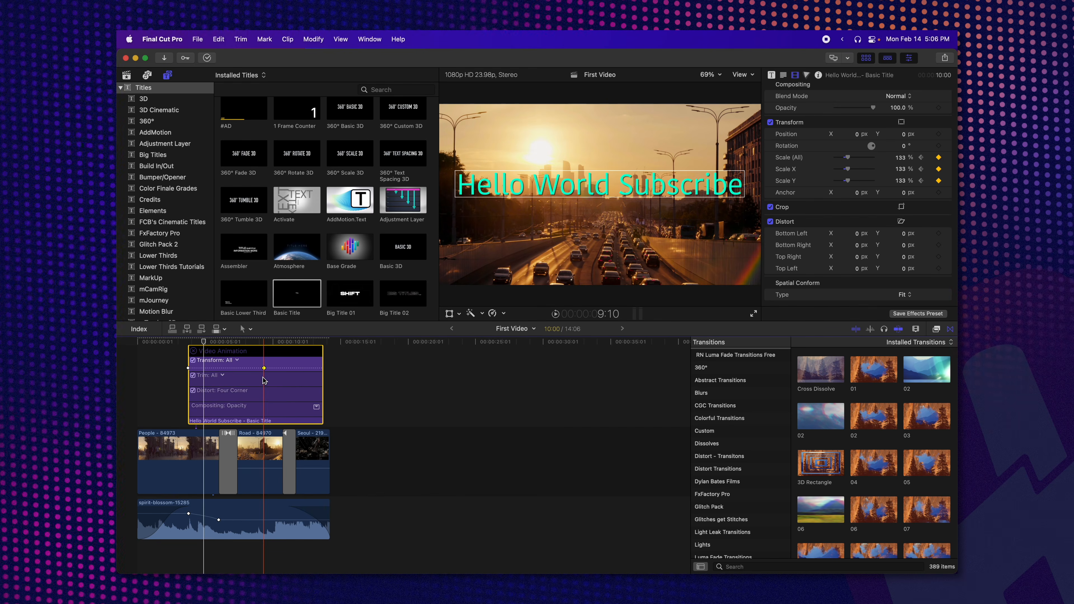
left_click_drag(264, 368, 270, 368)
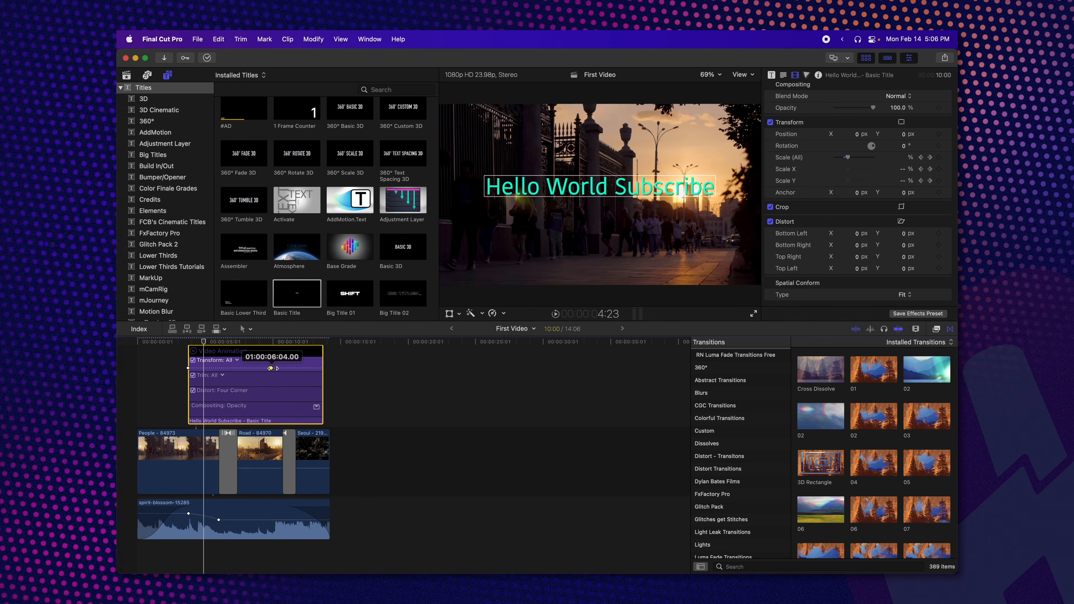
left_click(196, 351)
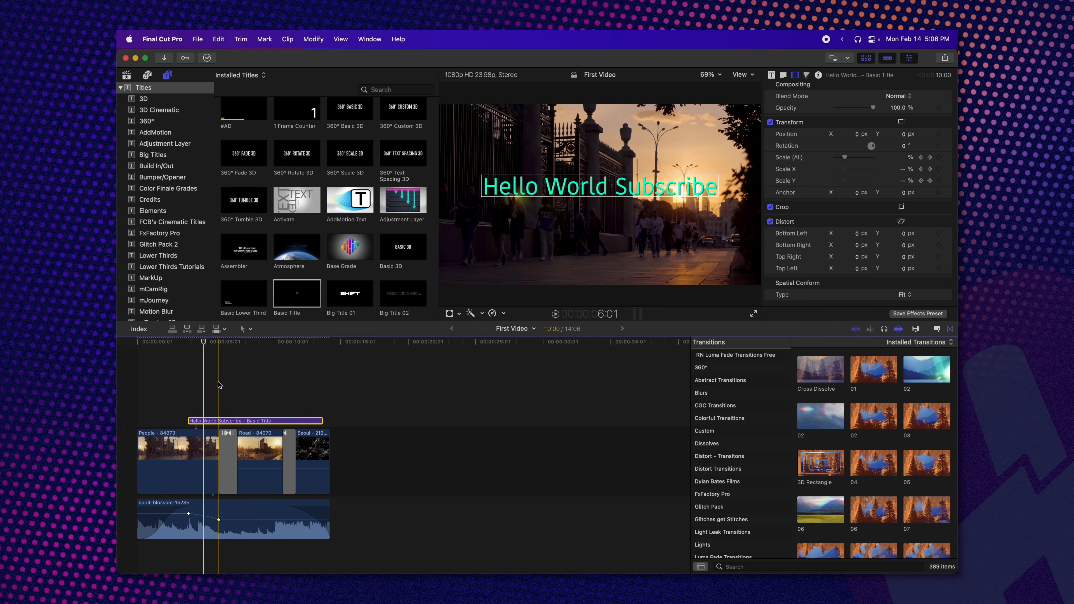
- Add the default transition to both ends of the Hello World Subscribe title and skim through the timeline
key("super+t")
left_click_drag(205, 342, 325, 350)
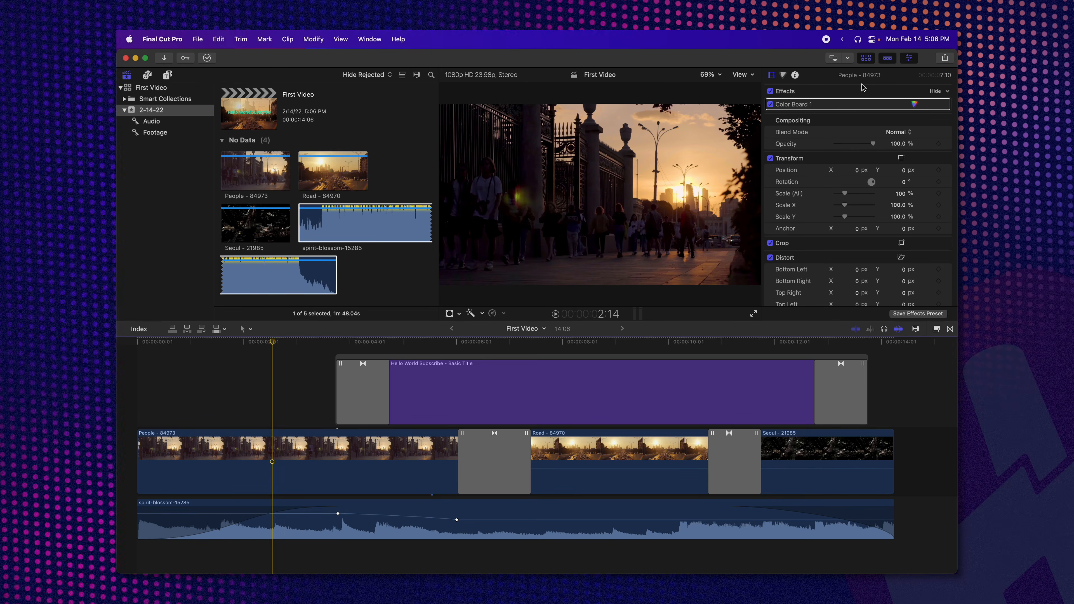
- Start a file export of First Video using the default destination and set the video codec to H.264
left_click(945, 57)
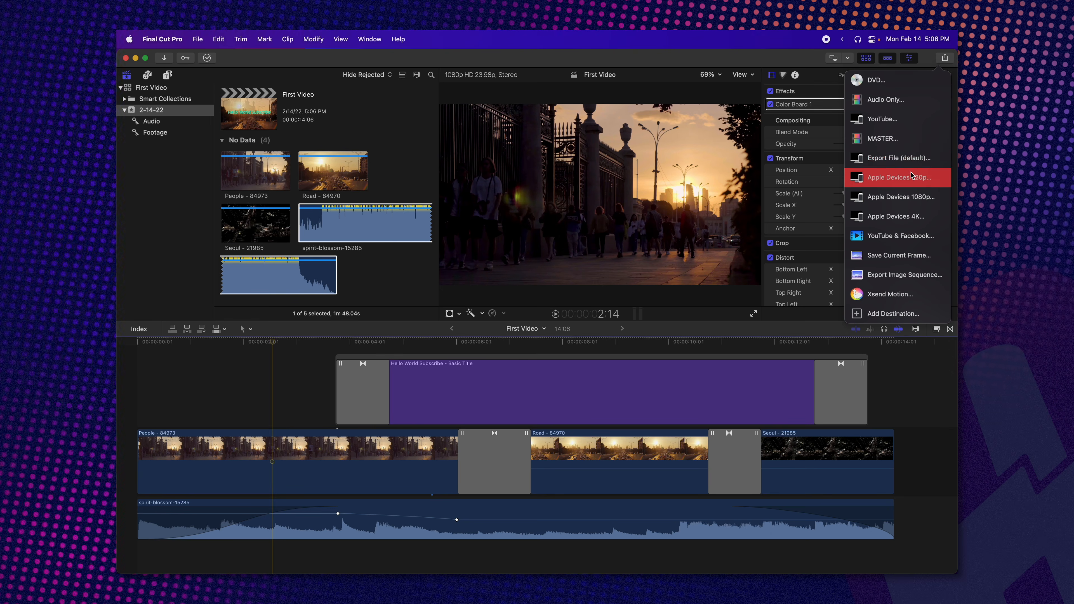
left_click(897, 157)
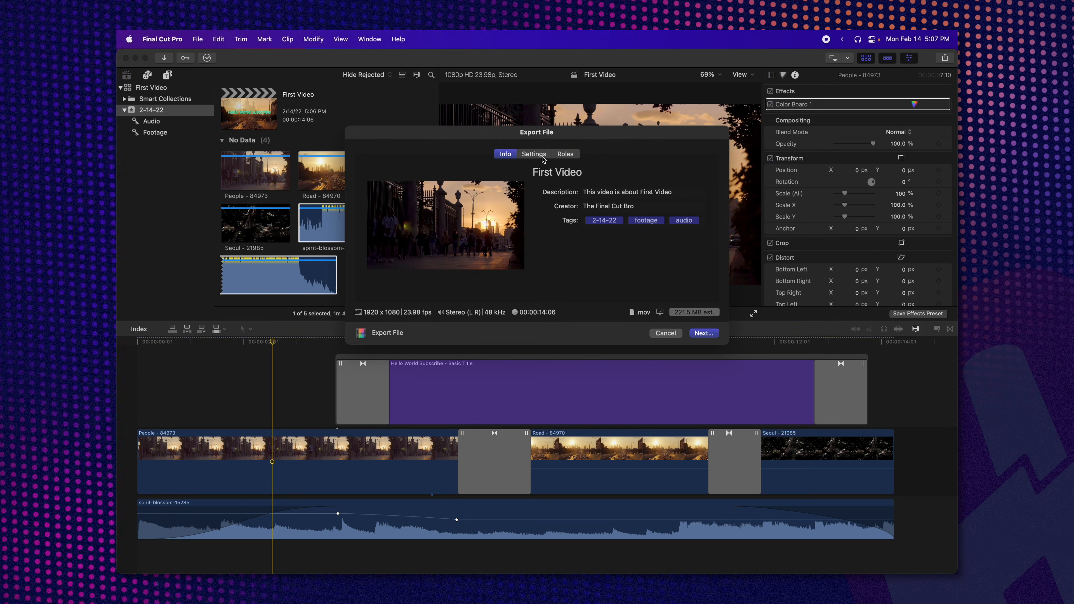
left_click(543, 157)
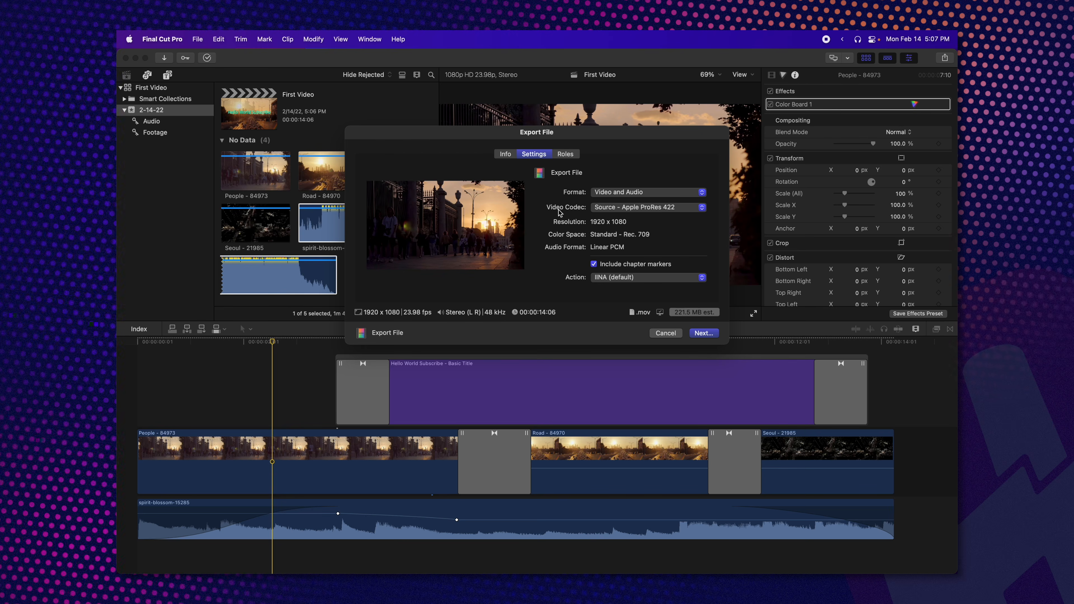
left_click(641, 207)
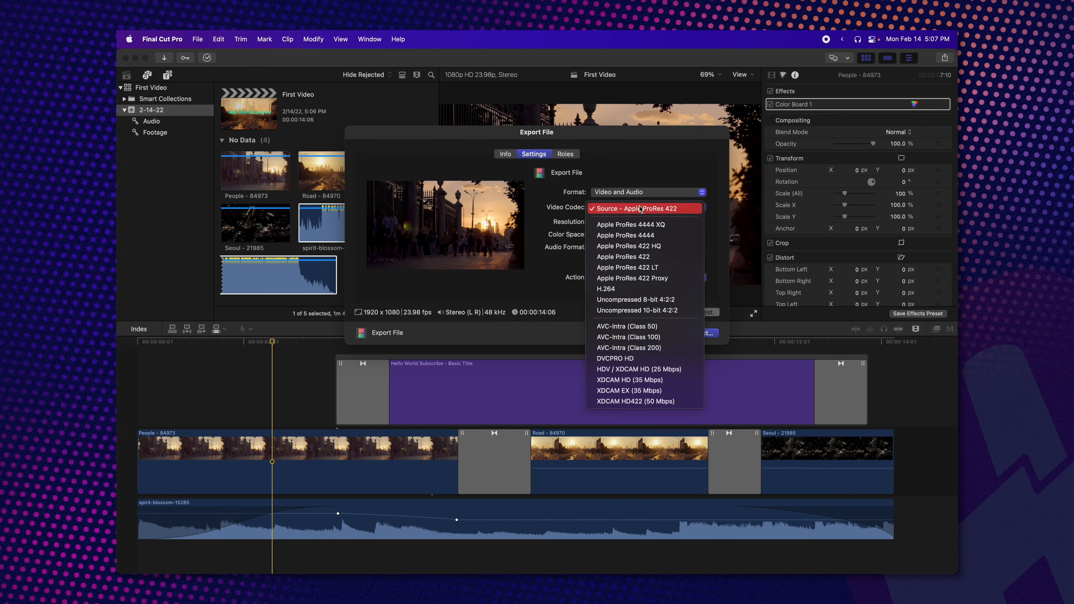
left_click(625, 290)
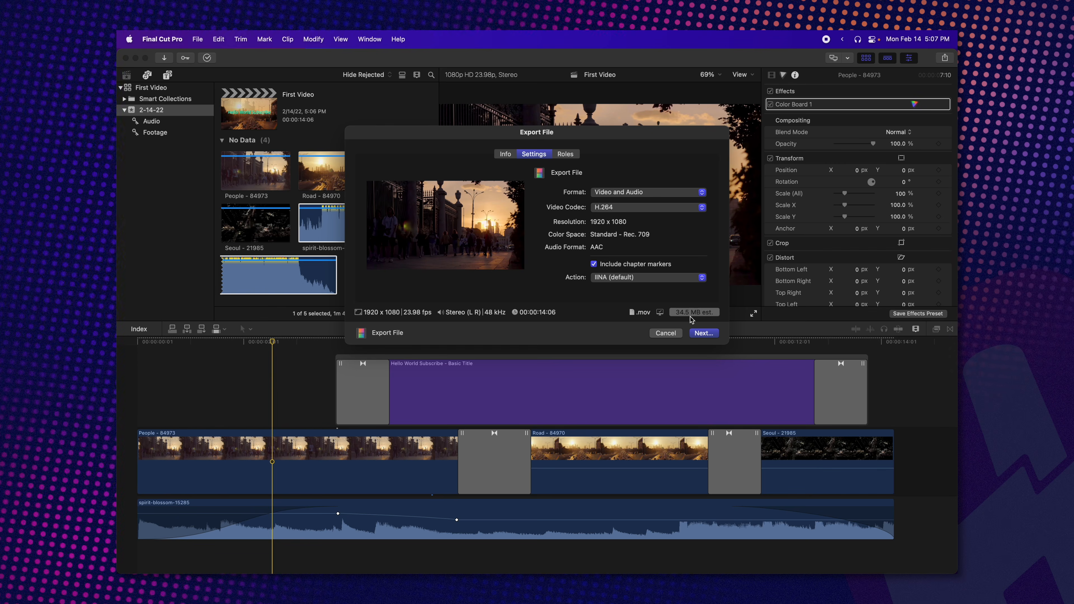
- Save the export as First Video in a new Exports folder inside the Desktop's First Video folder, and show the background tasks
left_click(704, 333)
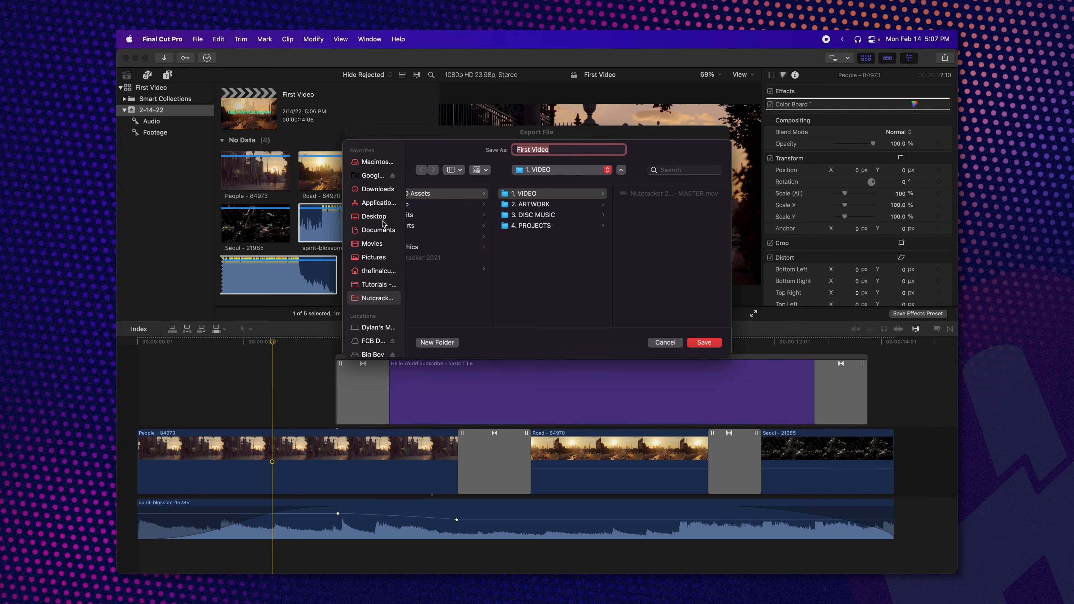
left_click(374, 217)
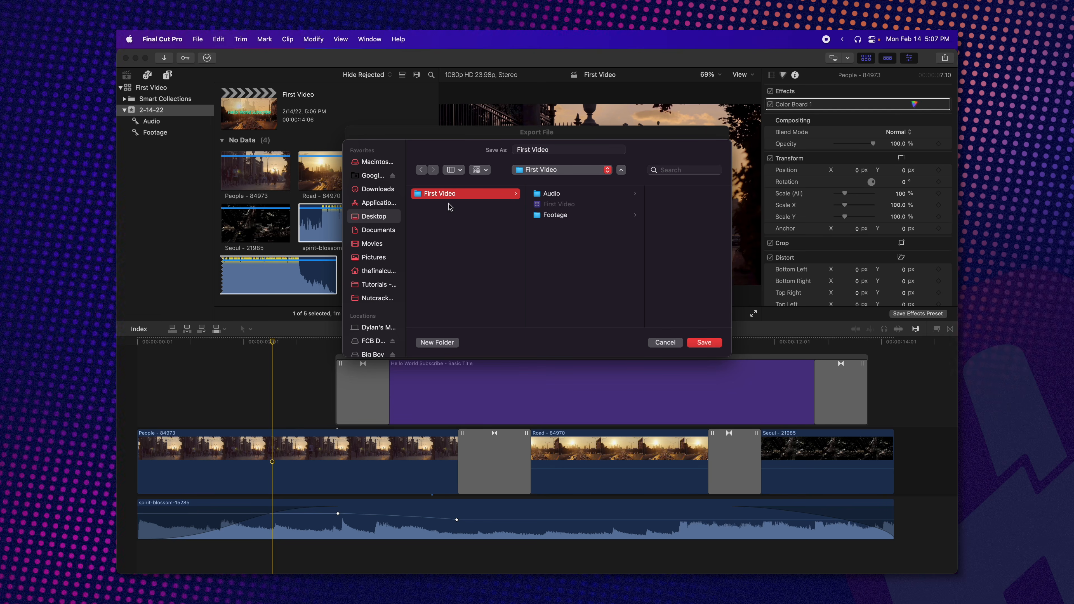
left_click(448, 341)
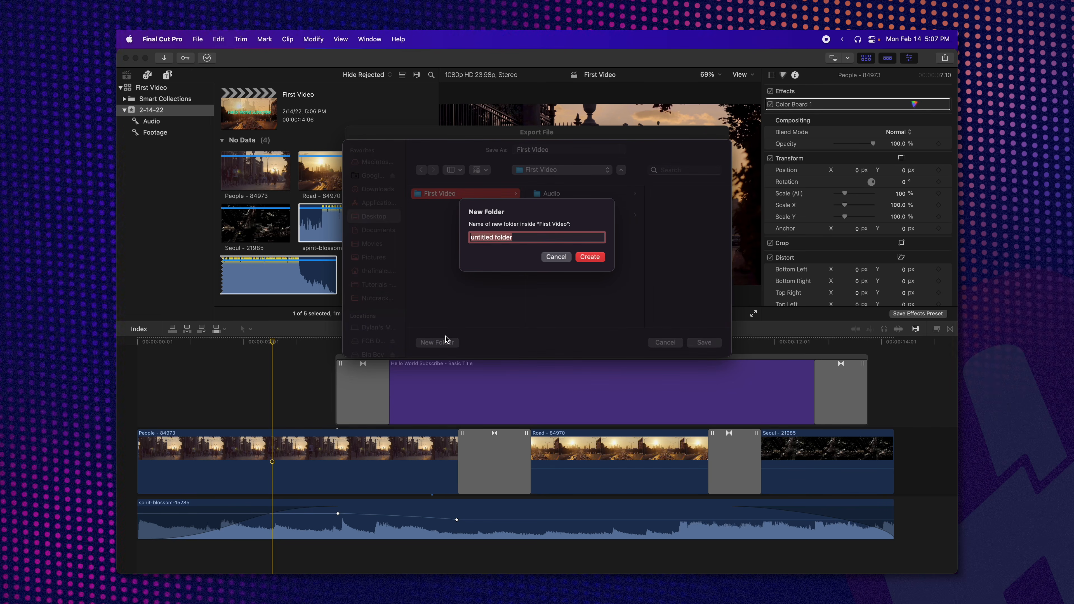
type("Exports")
key("Return")
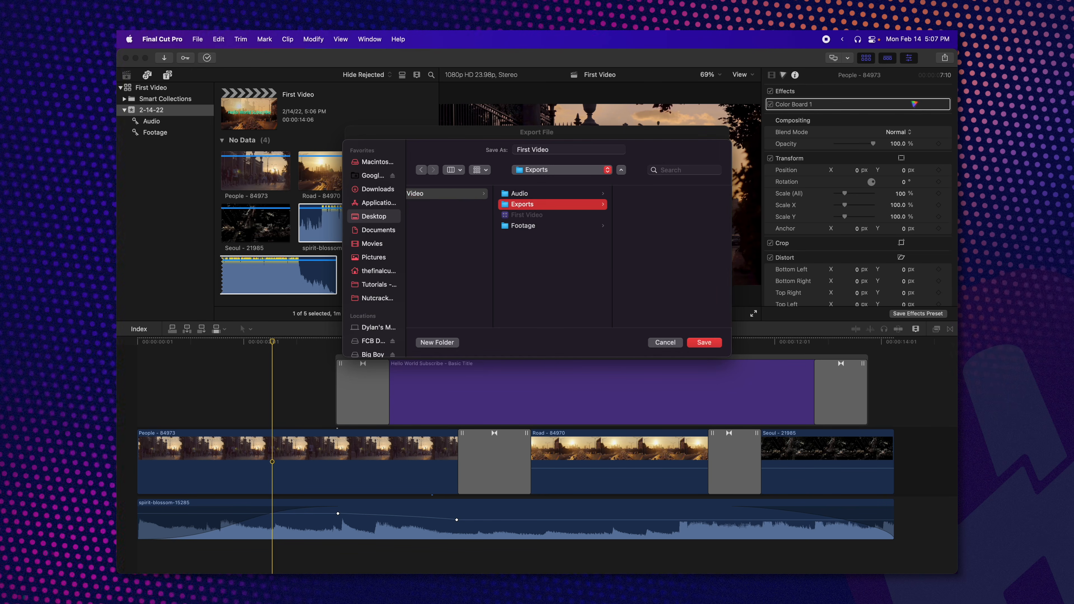
left_click(711, 342)
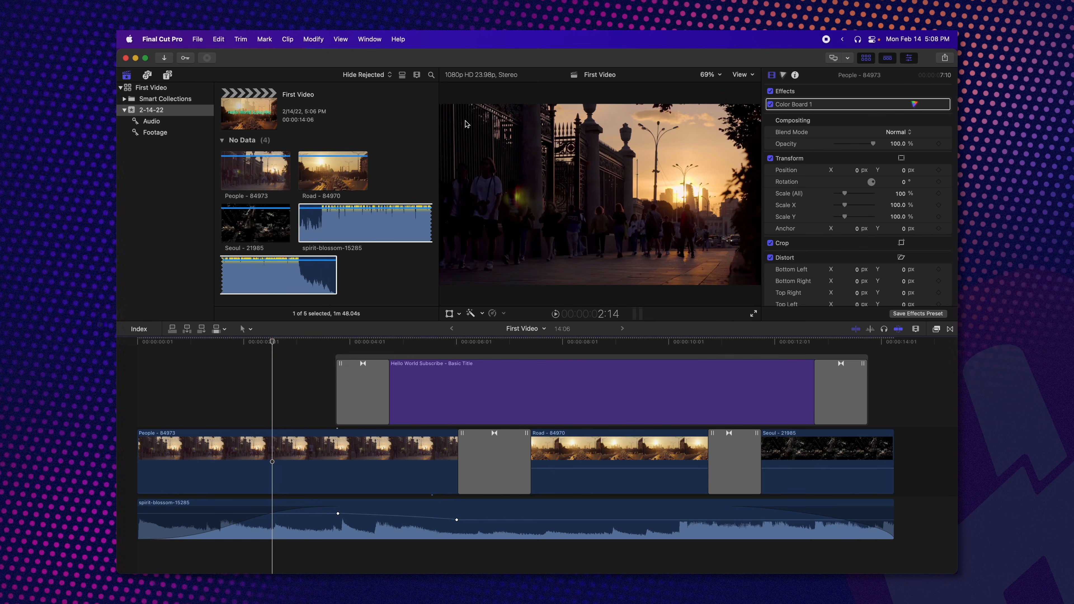
left_click(208, 58)
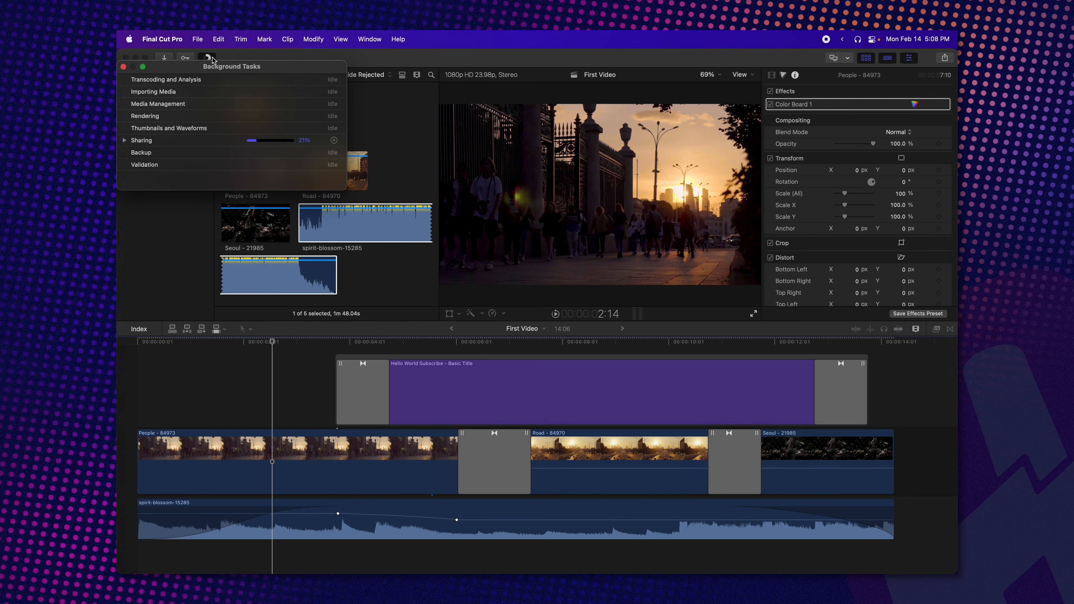